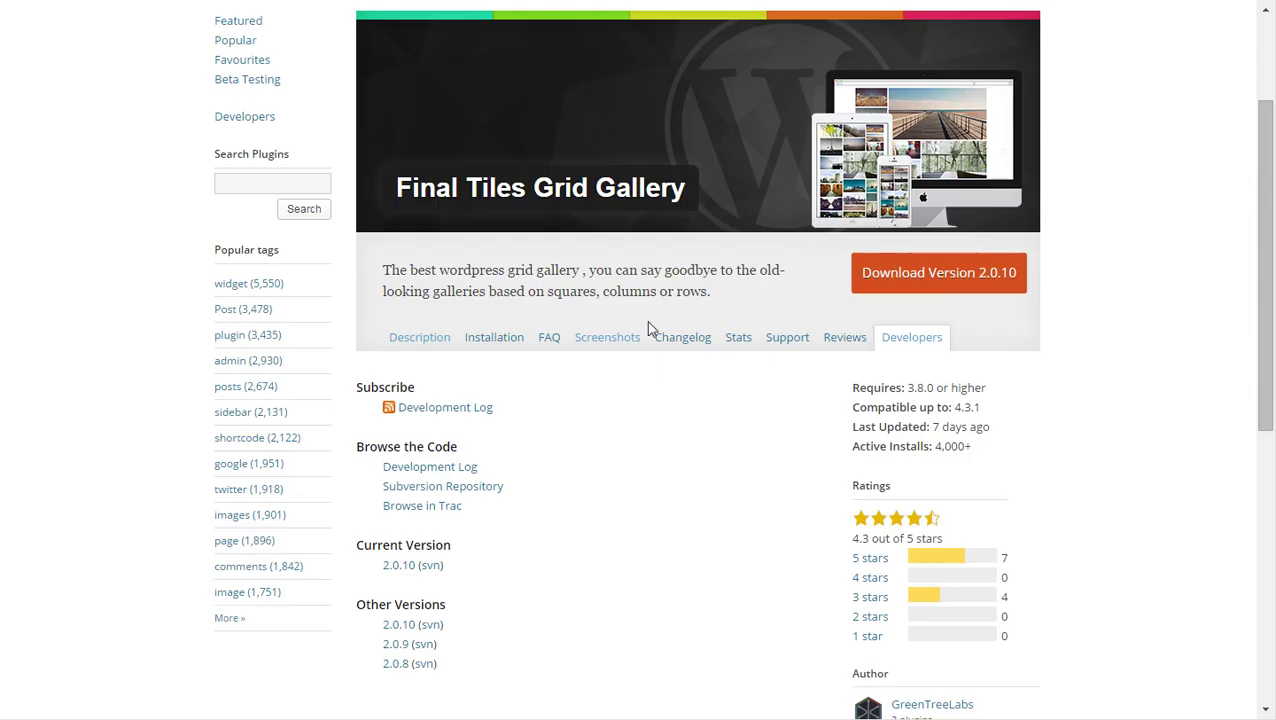
Step: Review the Final Tiles Grid Gallery plugin page and look through its example gallery screenshots
{"action": "scroll", "coordinate": [655, 330], "scroll_direction": "up", "scroll_amount": 2}
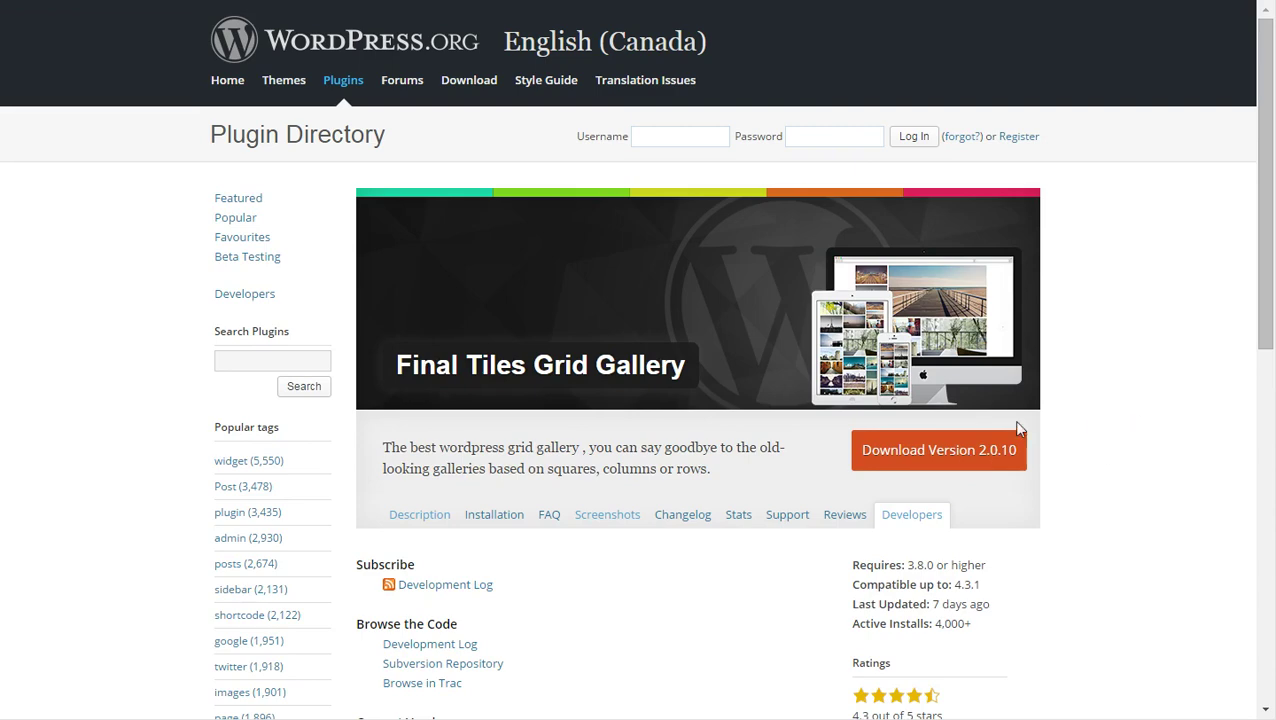
{"action": "scroll", "coordinate": [797, 481], "scroll_direction": "down", "scroll_amount": 3}
{"action": "scroll", "coordinate": [686, 436], "scroll_direction": "up", "scroll_amount": 2}
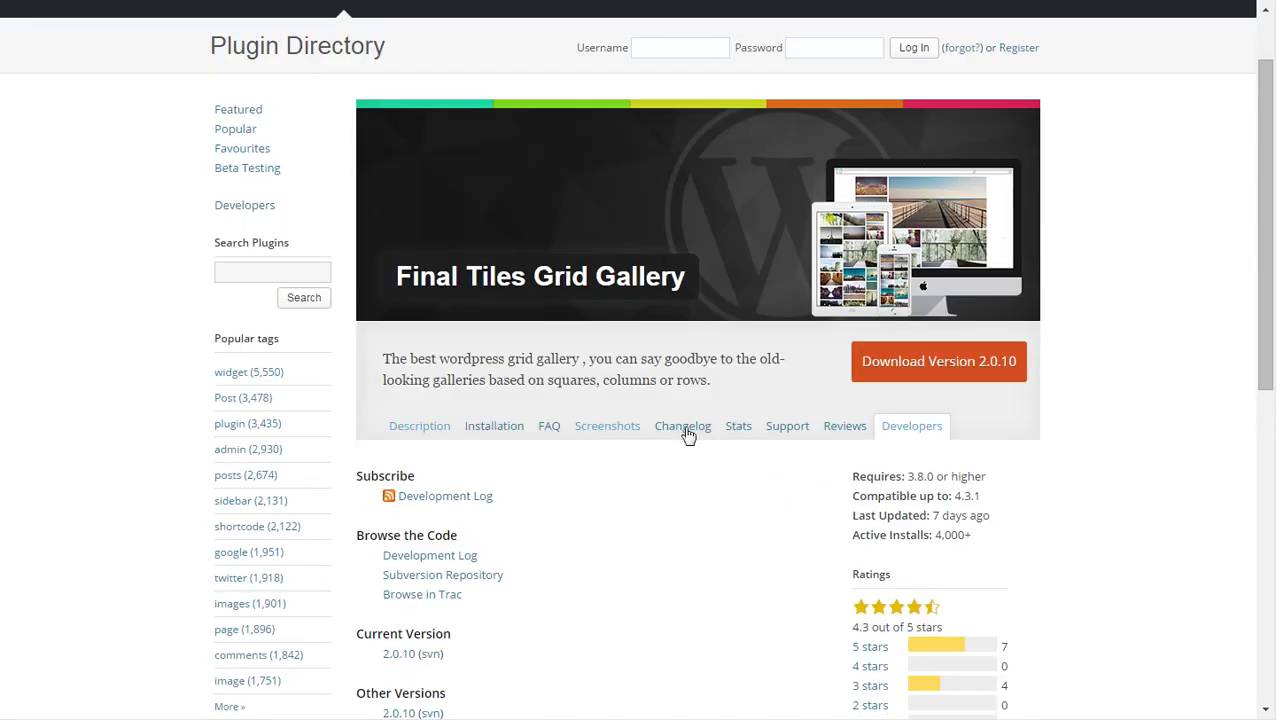
{"action": "left_click", "coordinate": [610, 430]}
{"action": "scroll", "coordinate": [630, 436], "scroll_direction": "down", "scroll_amount": 3}
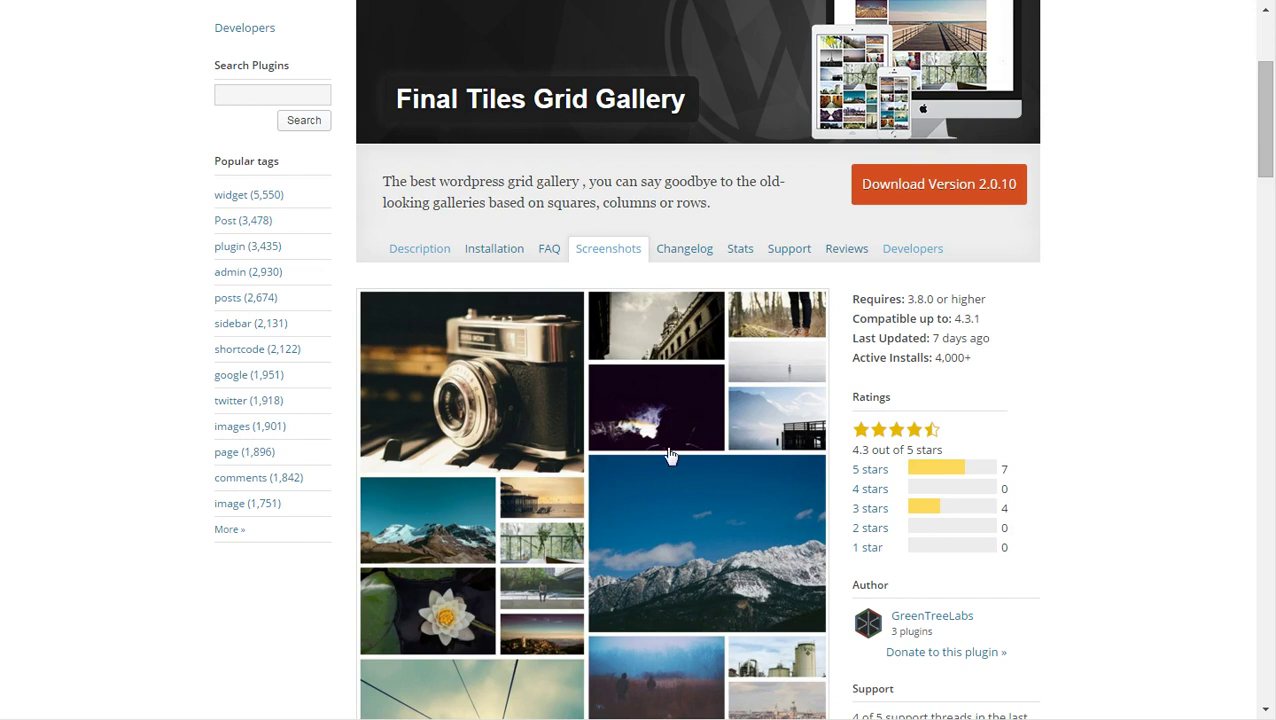
{"action": "scroll", "coordinate": [706, 545], "scroll_direction": "down", "scroll_amount": 3}
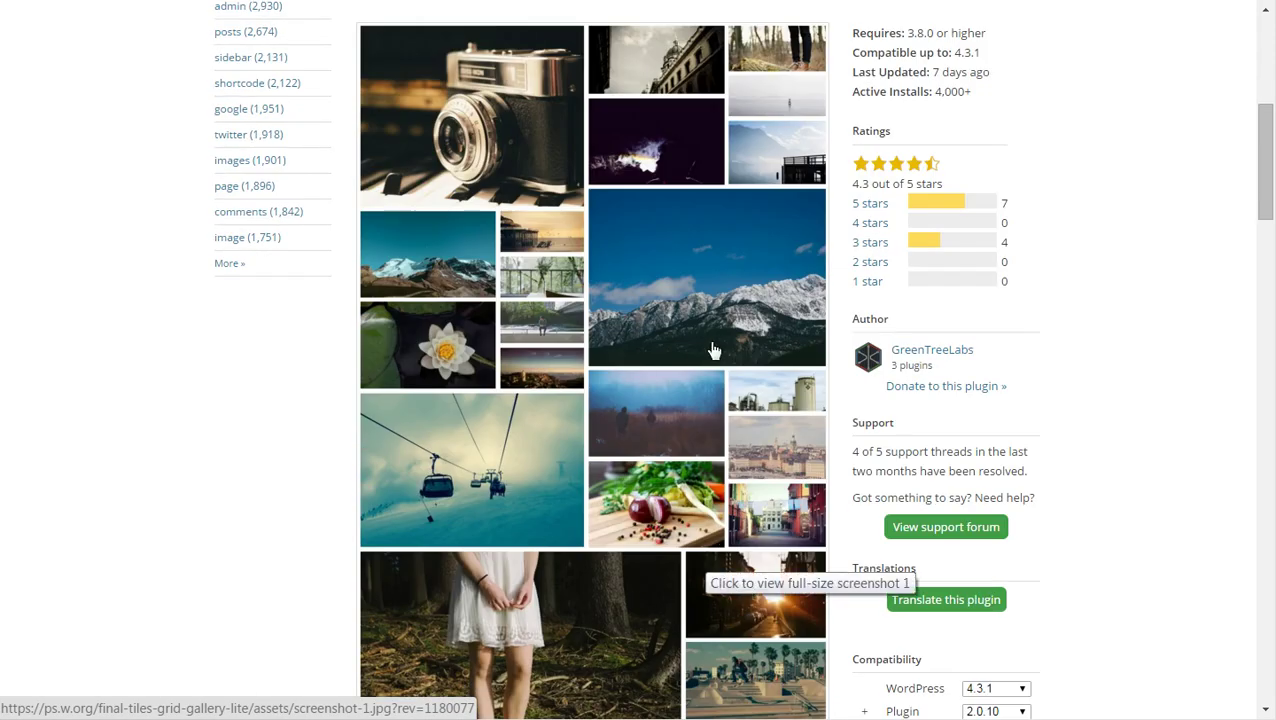
{"action": "scroll", "coordinate": [708, 390], "scroll_direction": "down", "scroll_amount": 2}
{"action": "scroll", "coordinate": [736, 515], "scroll_direction": "down", "scroll_amount": 2}
{"action": "scroll", "coordinate": [736, 515], "scroll_direction": "up", "scroll_amount": 10}
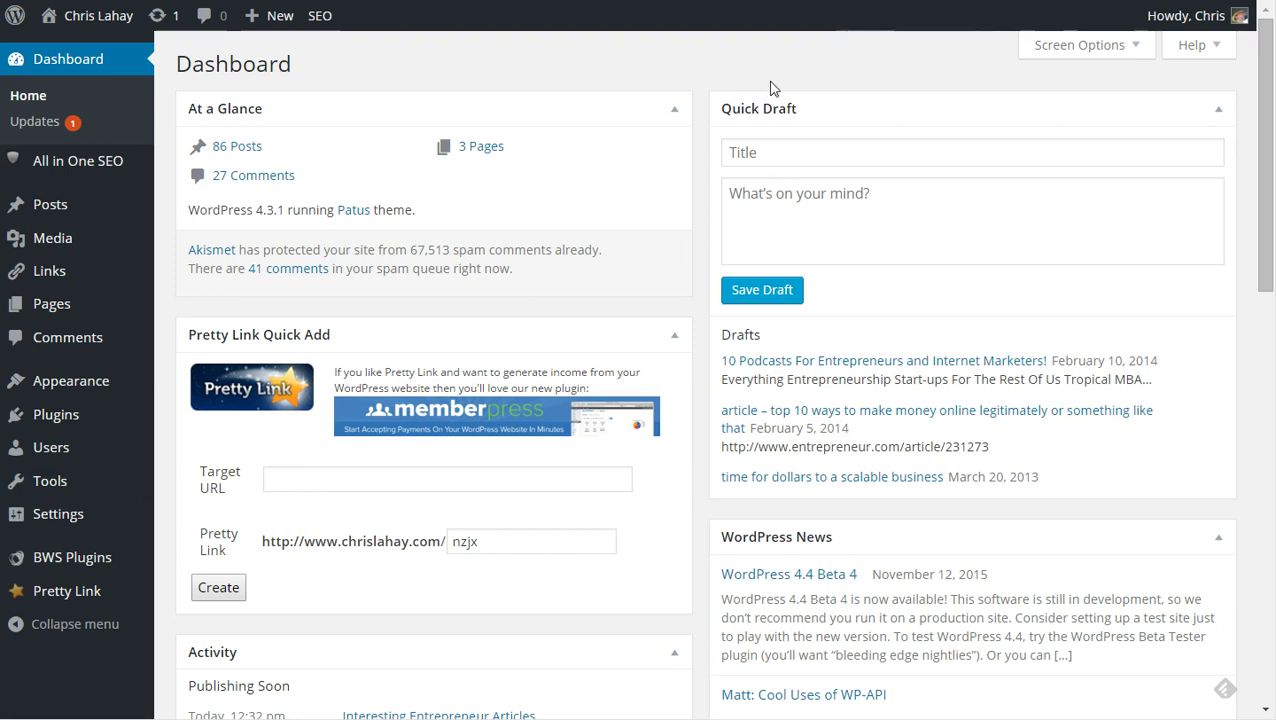
Step: Search the WordPress plugin installer for "final tiles grid gallery" and install and activate the Final Tiles Grid Gallery plugin
{"action": "mouse_move", "coordinate": [70, 425]}
{"action": "left_click", "coordinate": [193, 444]}
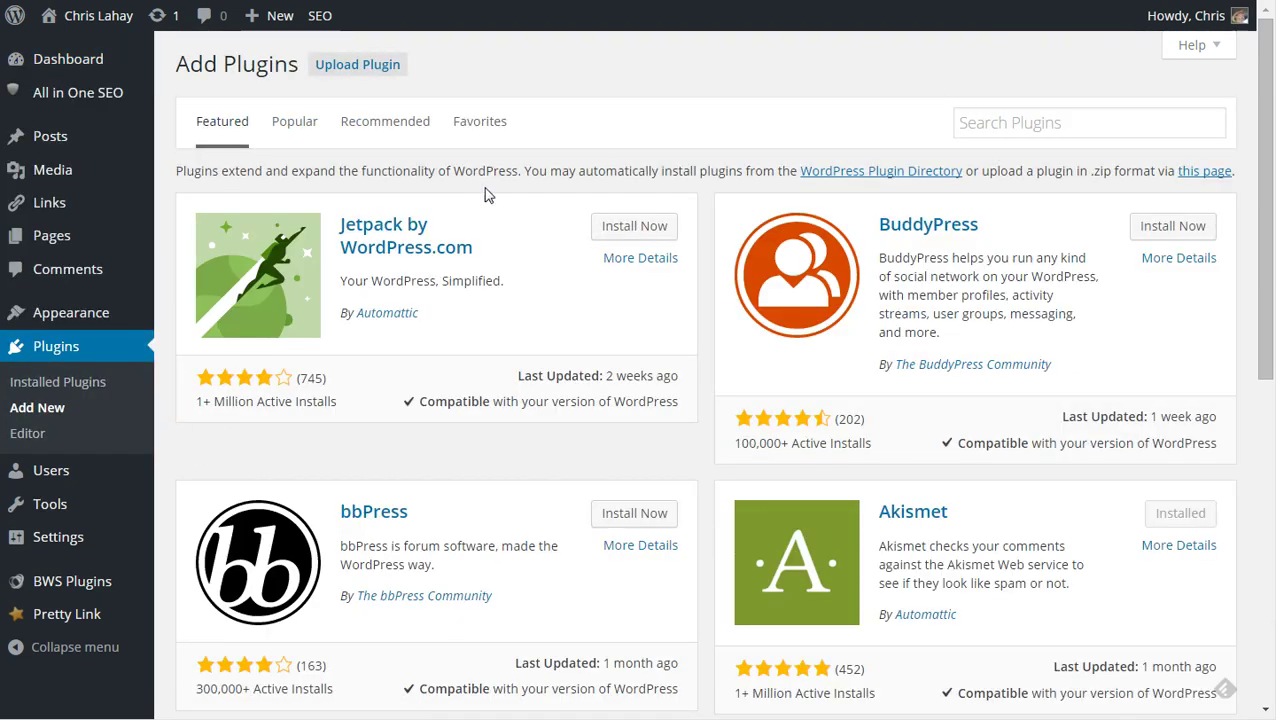
{"action": "left_click", "coordinate": [1019, 127]}
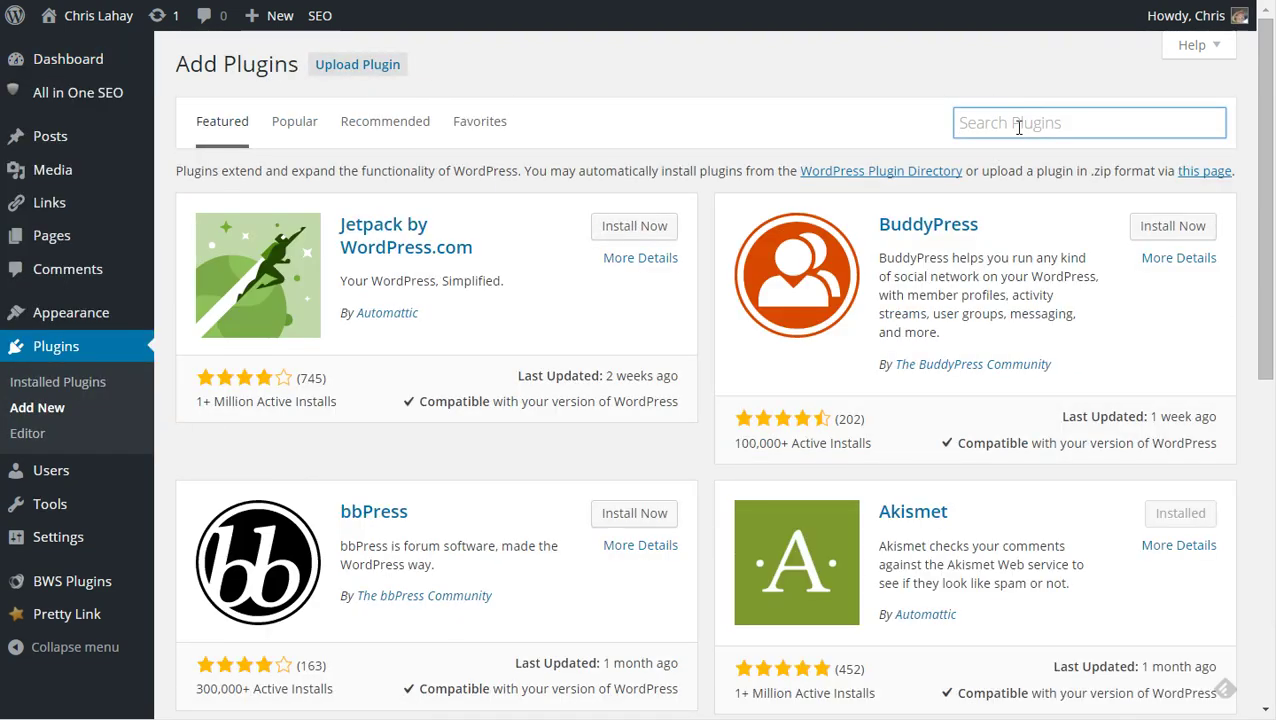
{"action": "type", "text": "fina"}
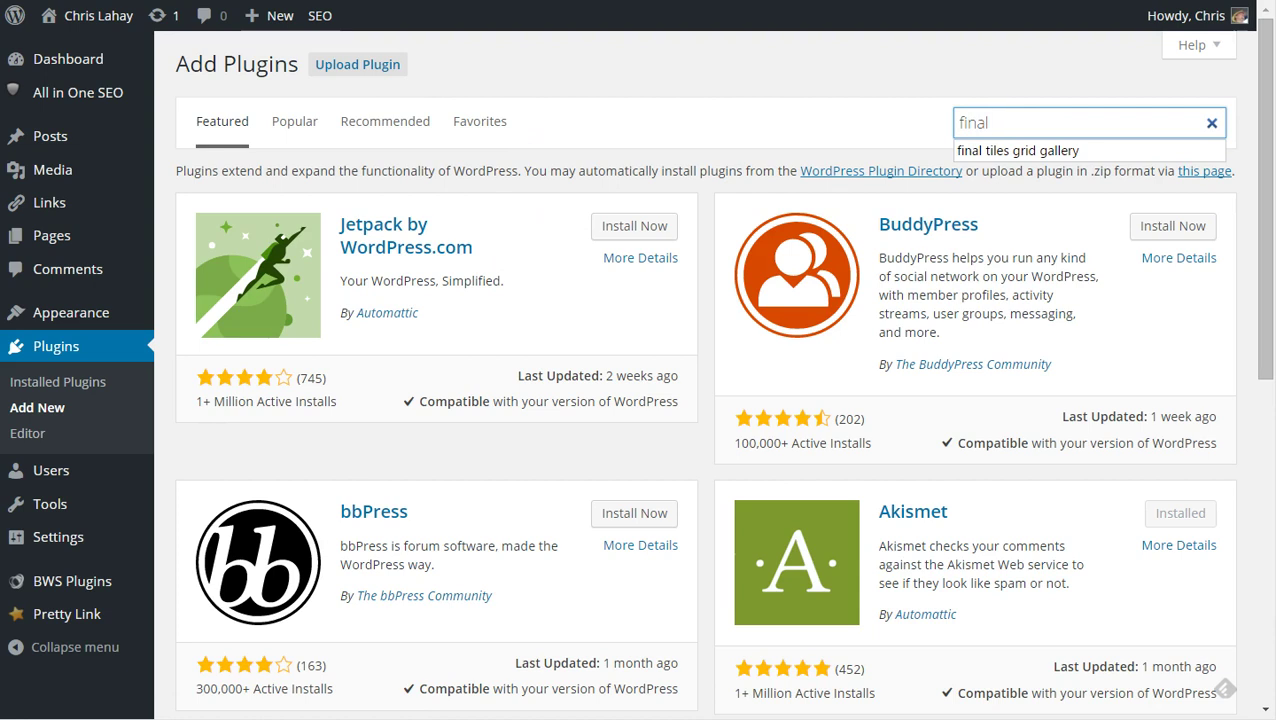
{"action": "type", "text": "l"}
{"action": "left_click", "coordinate": [1038, 154]}
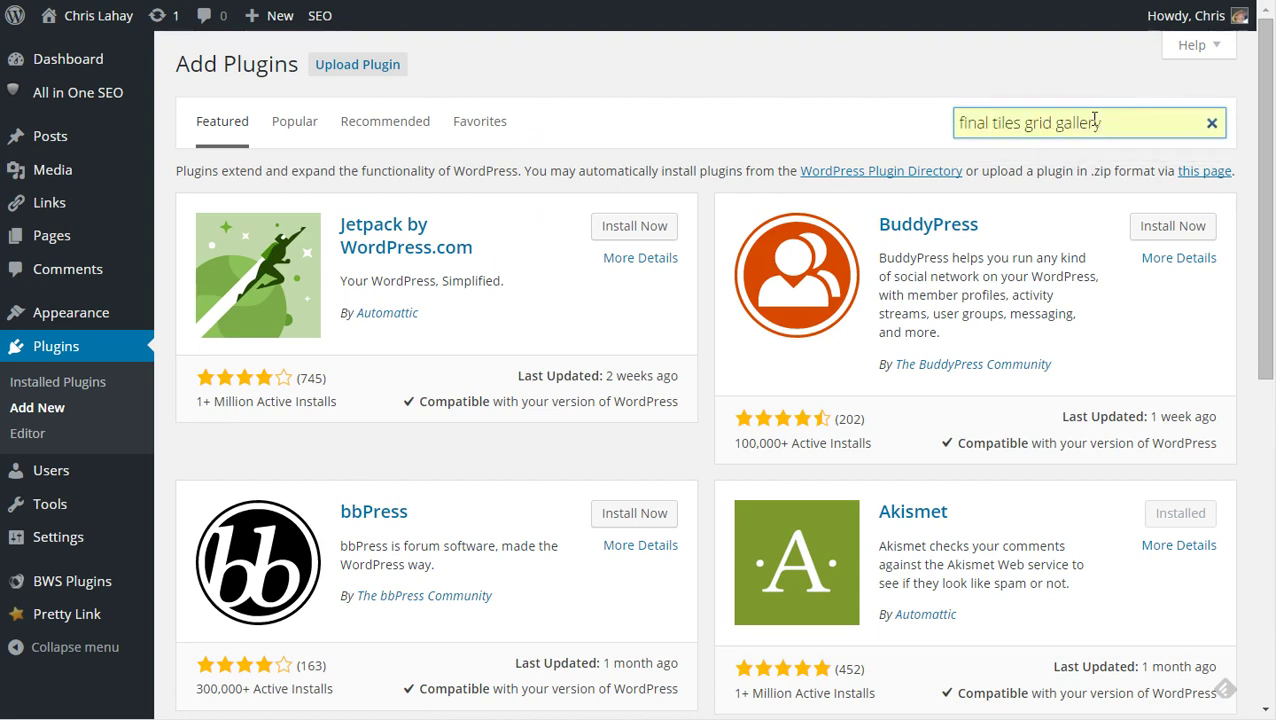
{"action": "key", "text": "Return"}
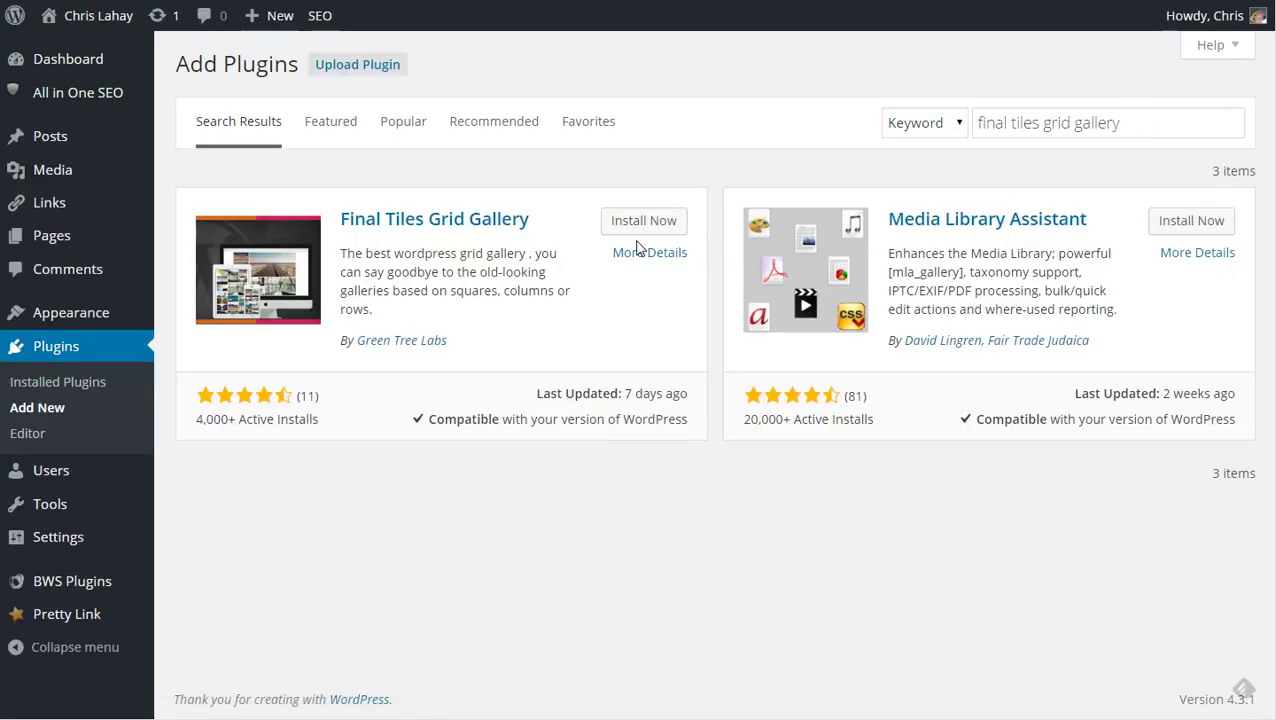
{"action": "left_click", "coordinate": [636, 234]}
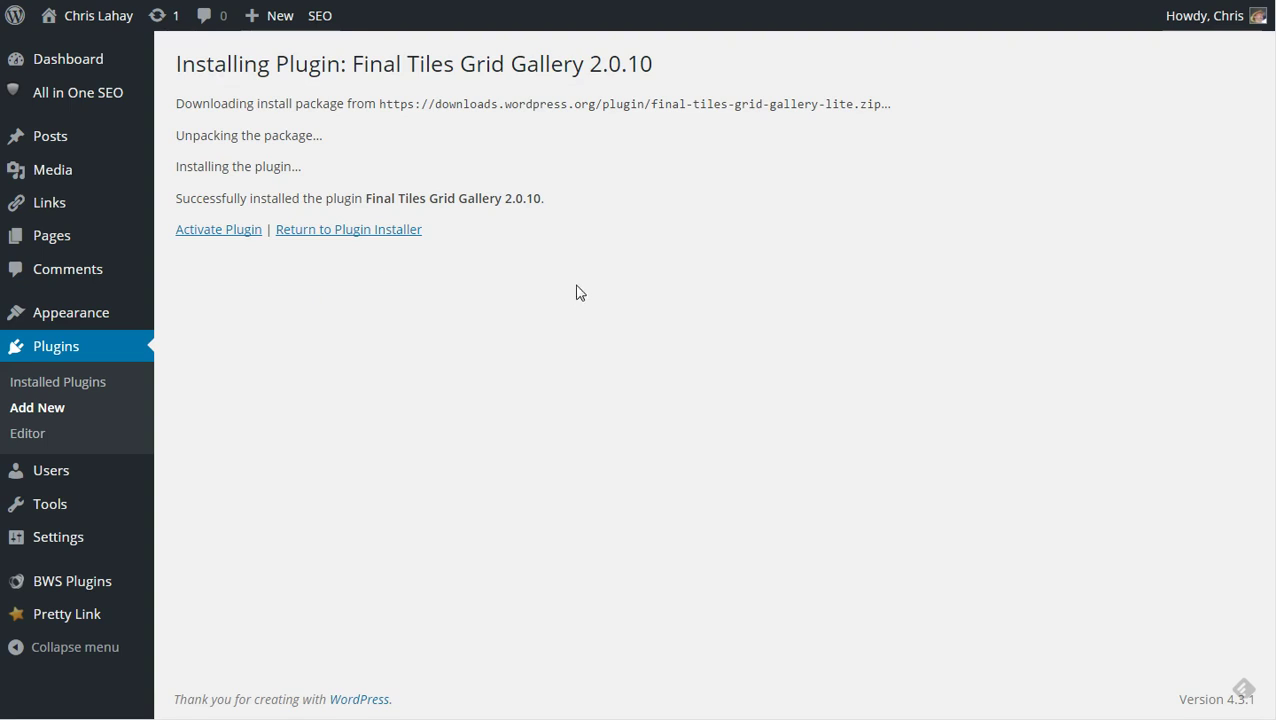
{"action": "left_click", "coordinate": [252, 232]}
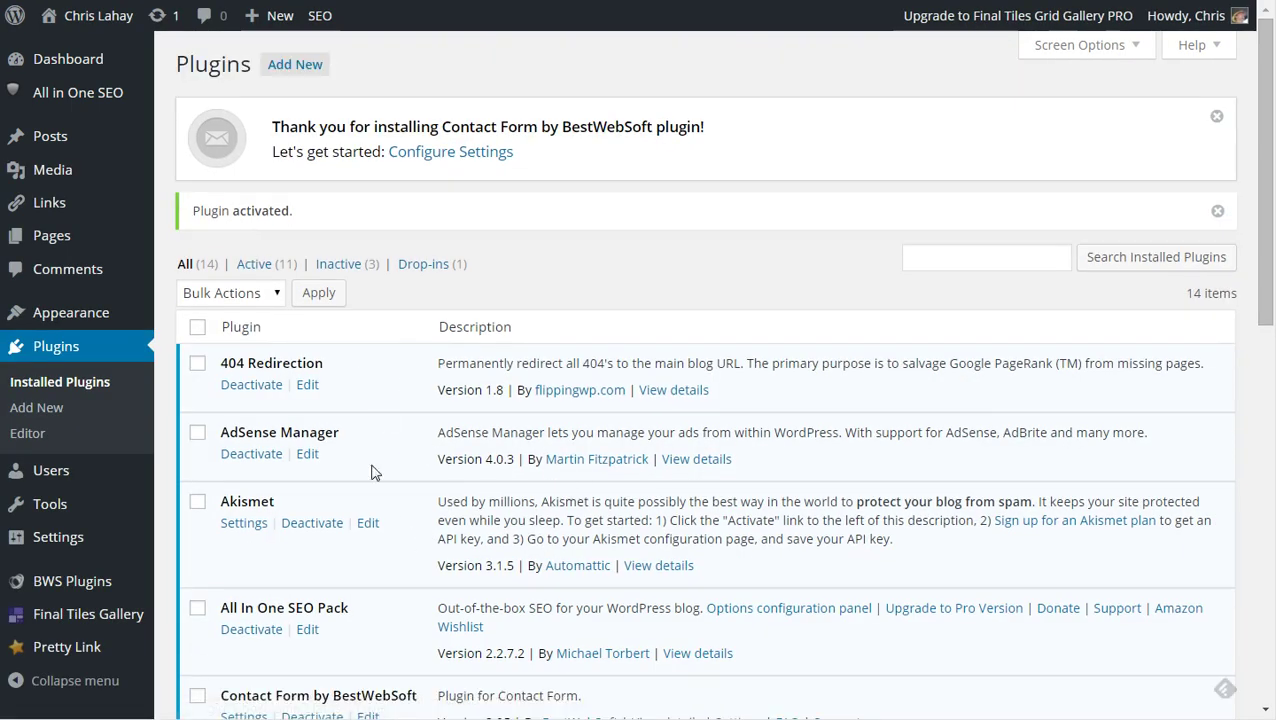
Step: Delete the existing Test Gallery from the Final Tiles Gallery dashboard
{"action": "mouse_move", "coordinate": [68, 620]}
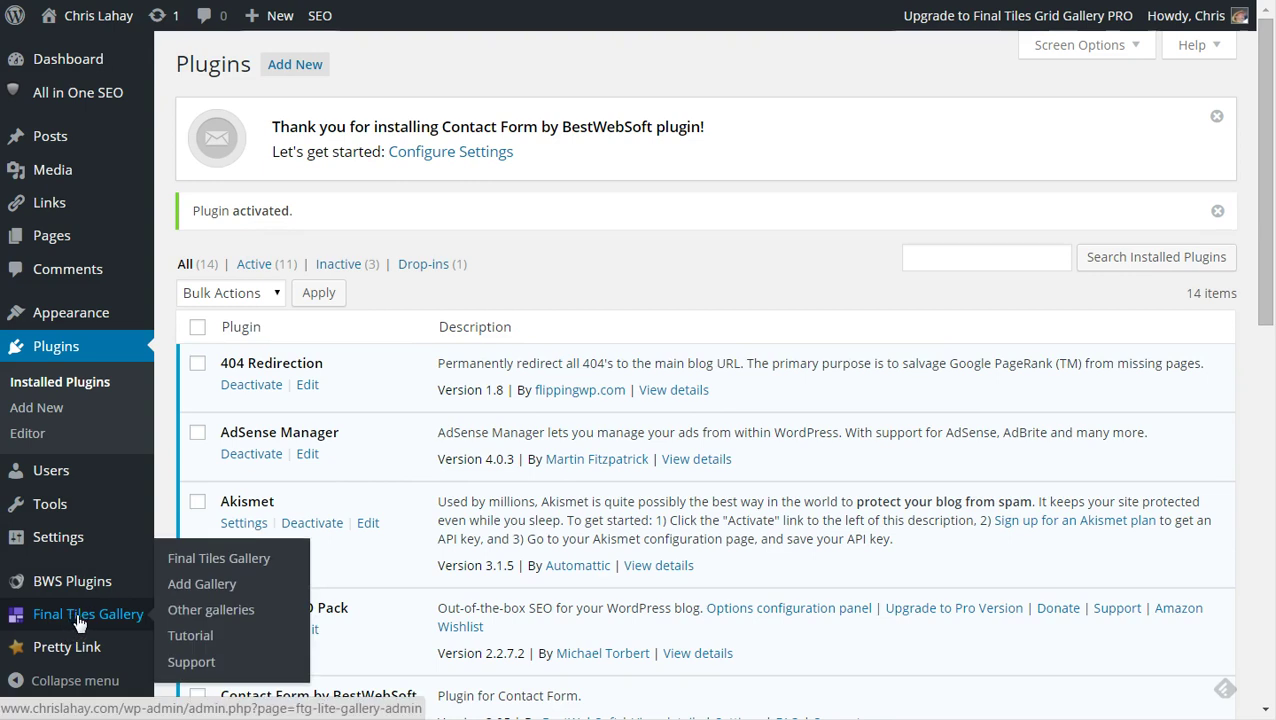
{"action": "left_click", "coordinate": [78, 620]}
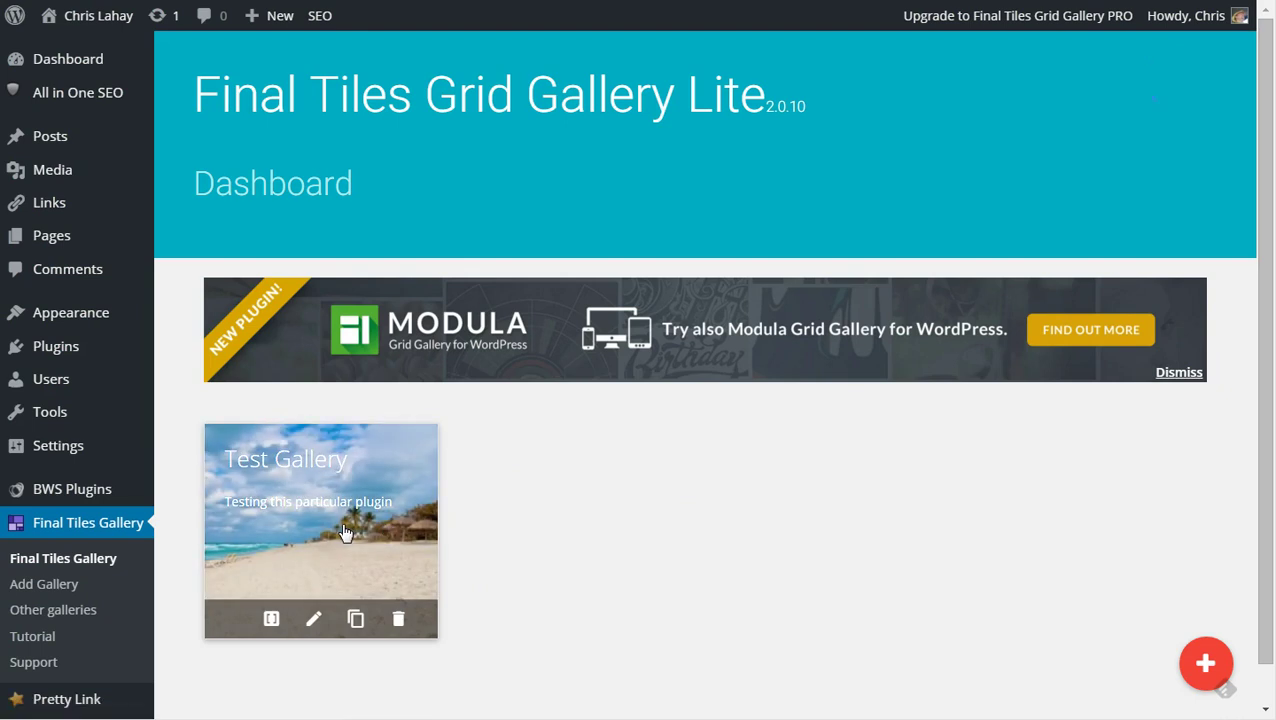
{"action": "left_click", "coordinate": [398, 618]}
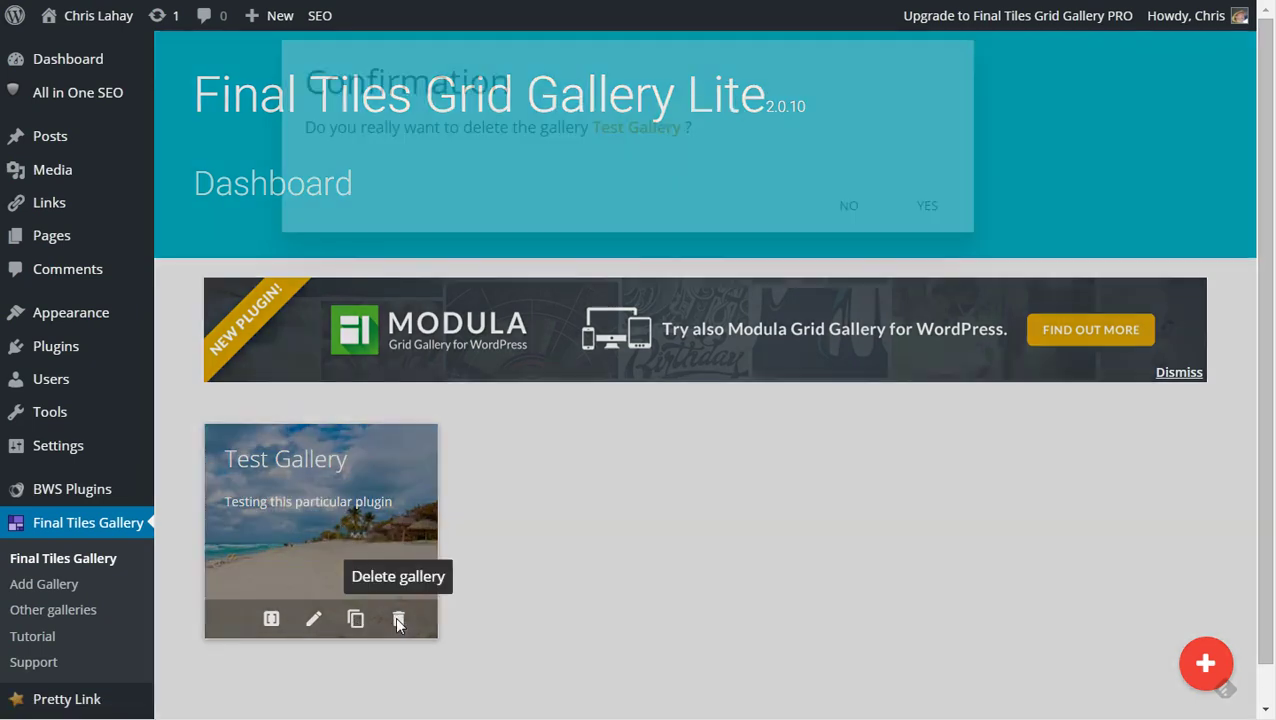
{"action": "left_click", "coordinate": [933, 243]}
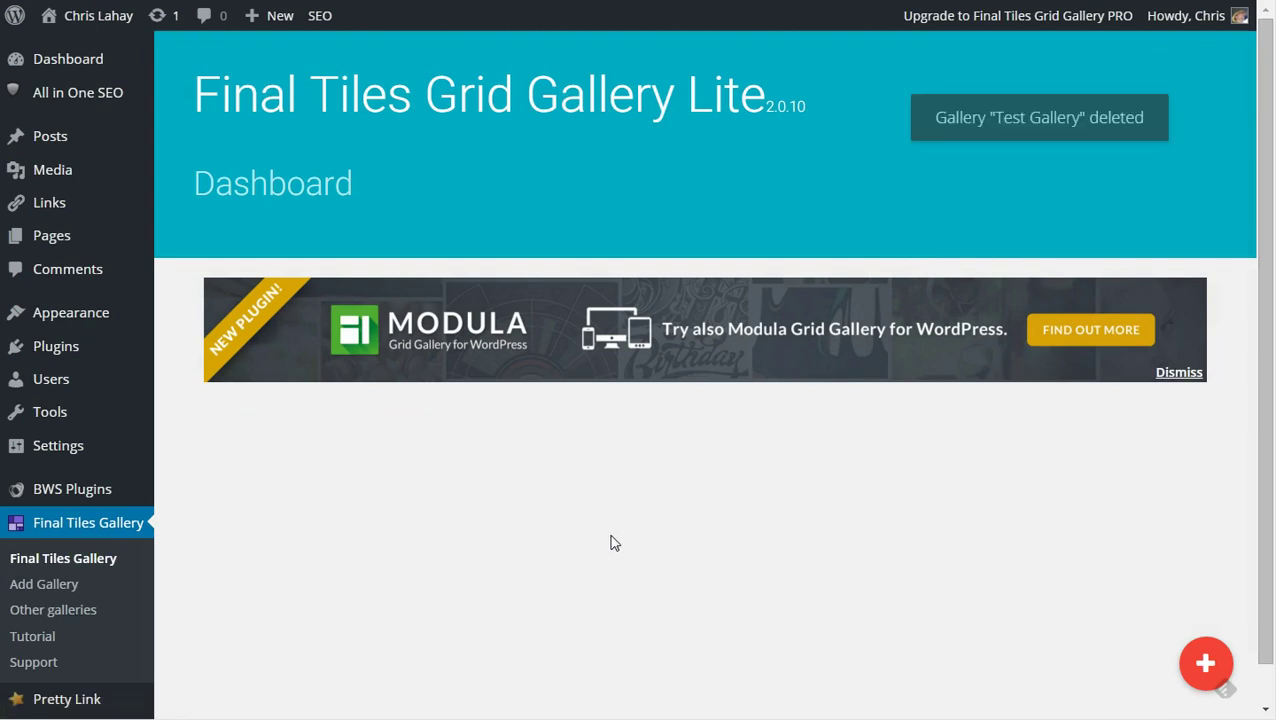
Step: Start a new gallery named "Test Gallery" with the description "Testing this plugin"
{"action": "left_click", "coordinate": [52, 586]}
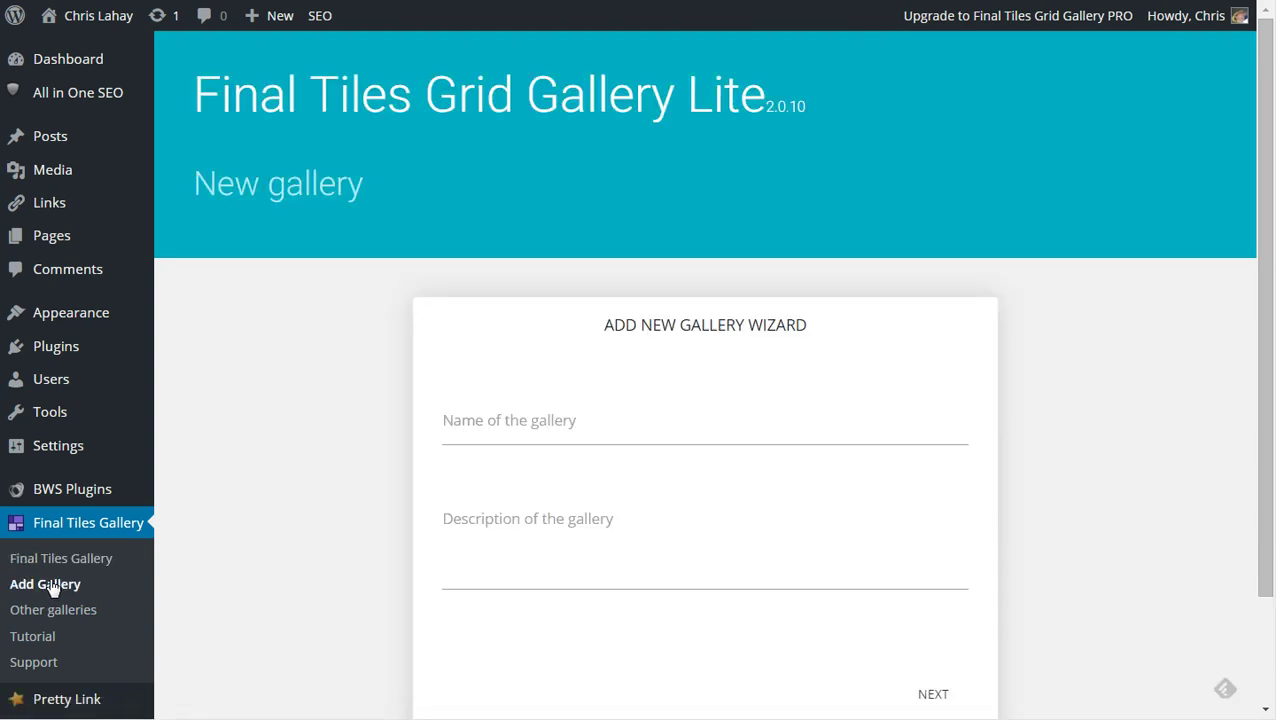
{"action": "left_click", "coordinate": [639, 413]}
{"action": "type", "text": "Test "}
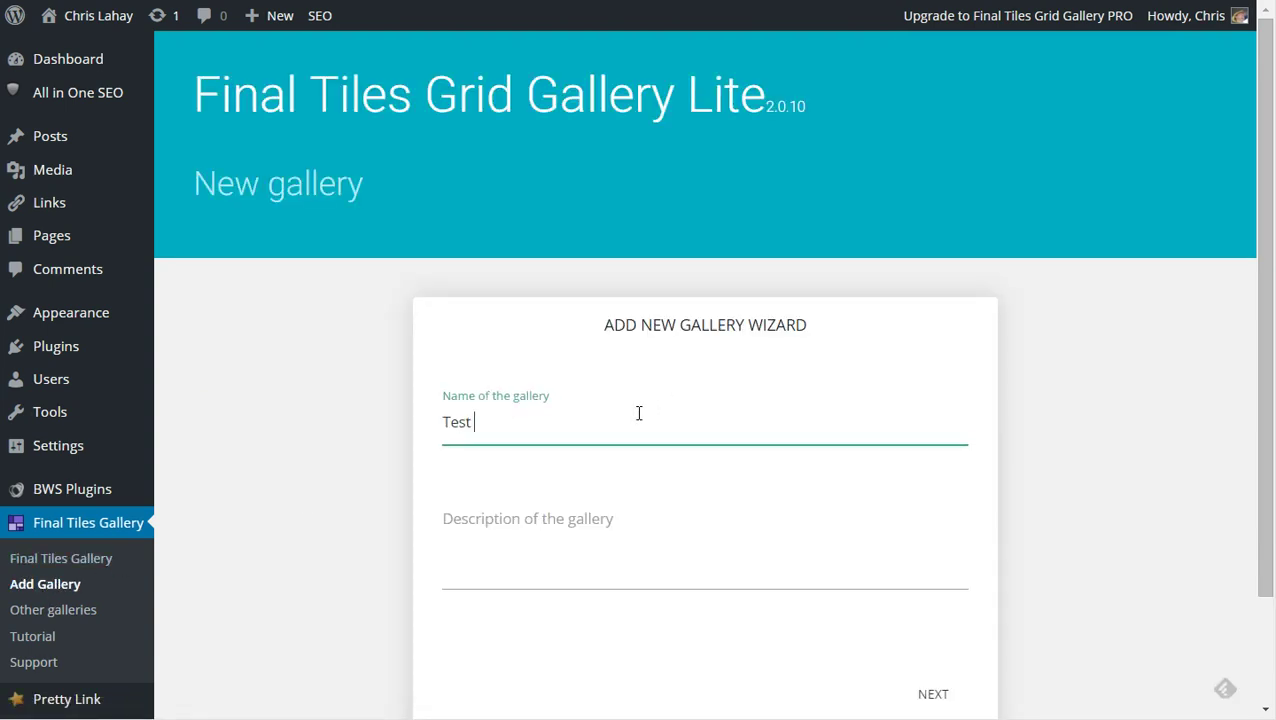
{"action": "type", "text": "Gallery"}
{"action": "key", "text": "Tab"}
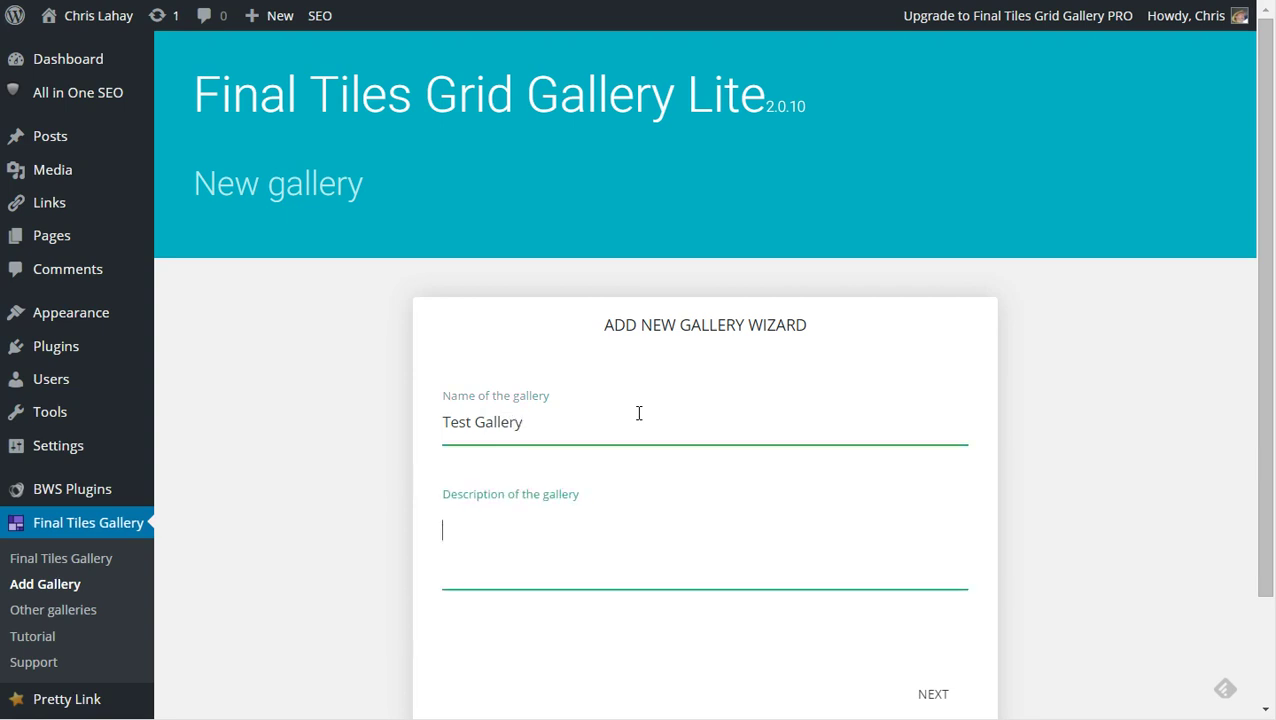
{"action": "type", "text": "Testing this p"}
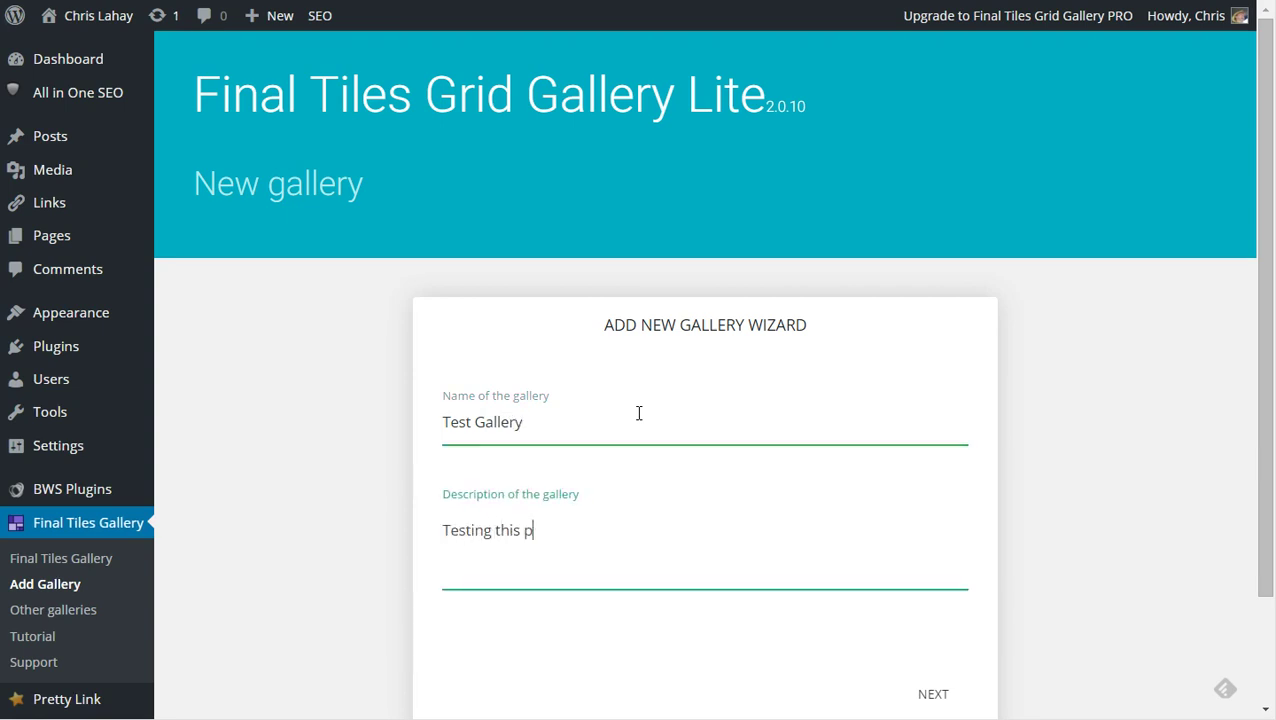
{"action": "type", "text": "lugin"}
{"action": "scroll", "coordinate": [670, 310], "scroll_direction": "down", "scroll_amount": 2}
{"action": "left_click", "coordinate": [931, 568]}
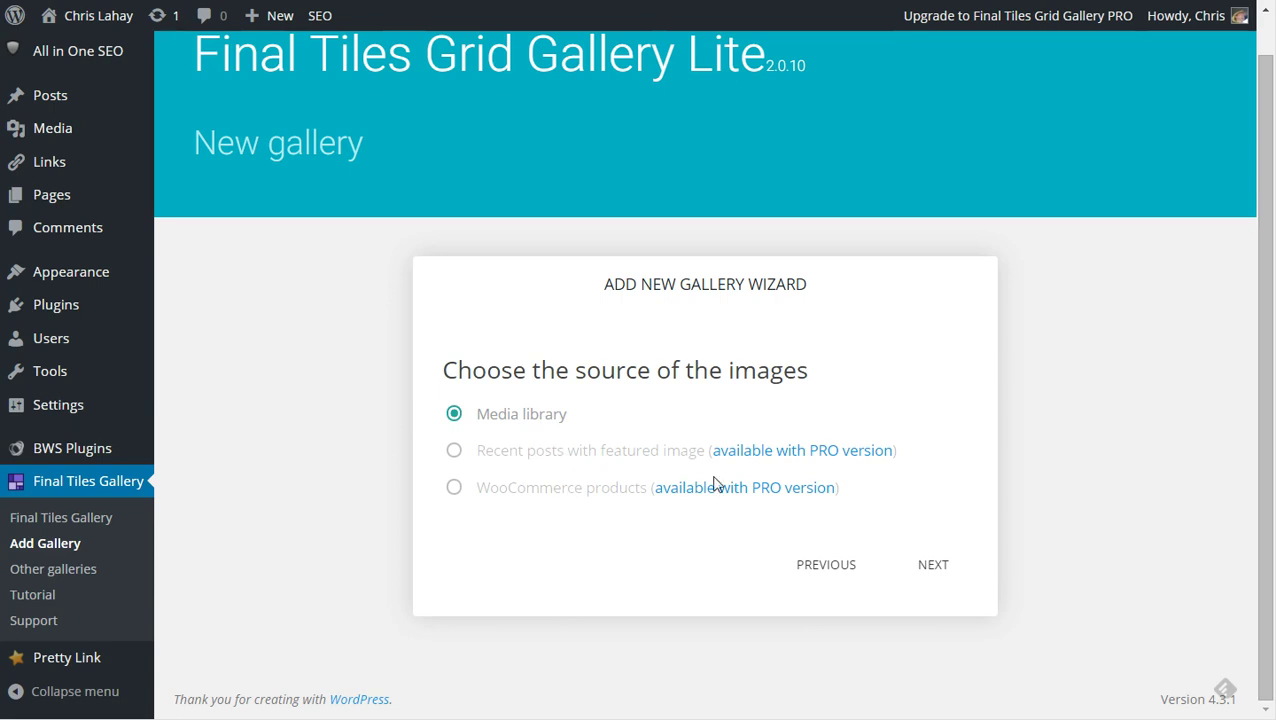
Step: Accept Media library as the image source and set the caption field to Don't use captions, with the Fade effect kept
{"action": "left_click", "coordinate": [936, 568]}
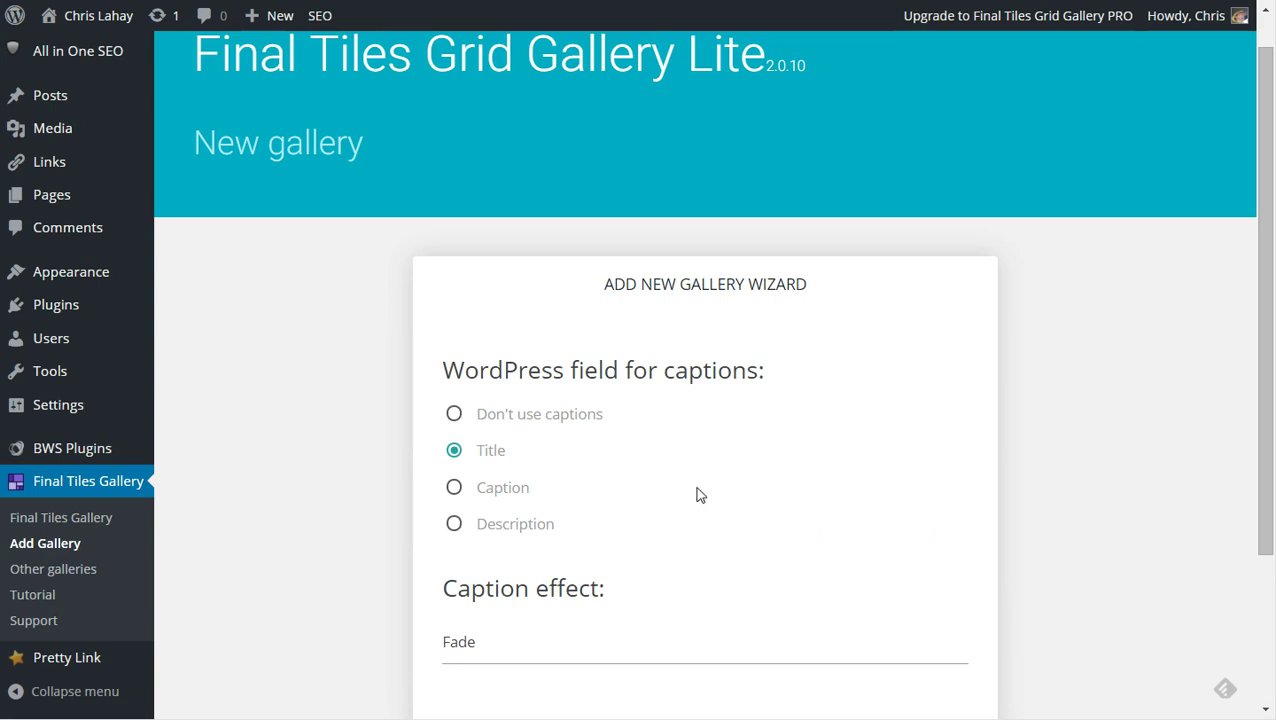
{"action": "left_click", "coordinate": [551, 427]}
{"action": "scroll", "coordinate": [735, 522], "scroll_direction": "down", "scroll_amount": 2}
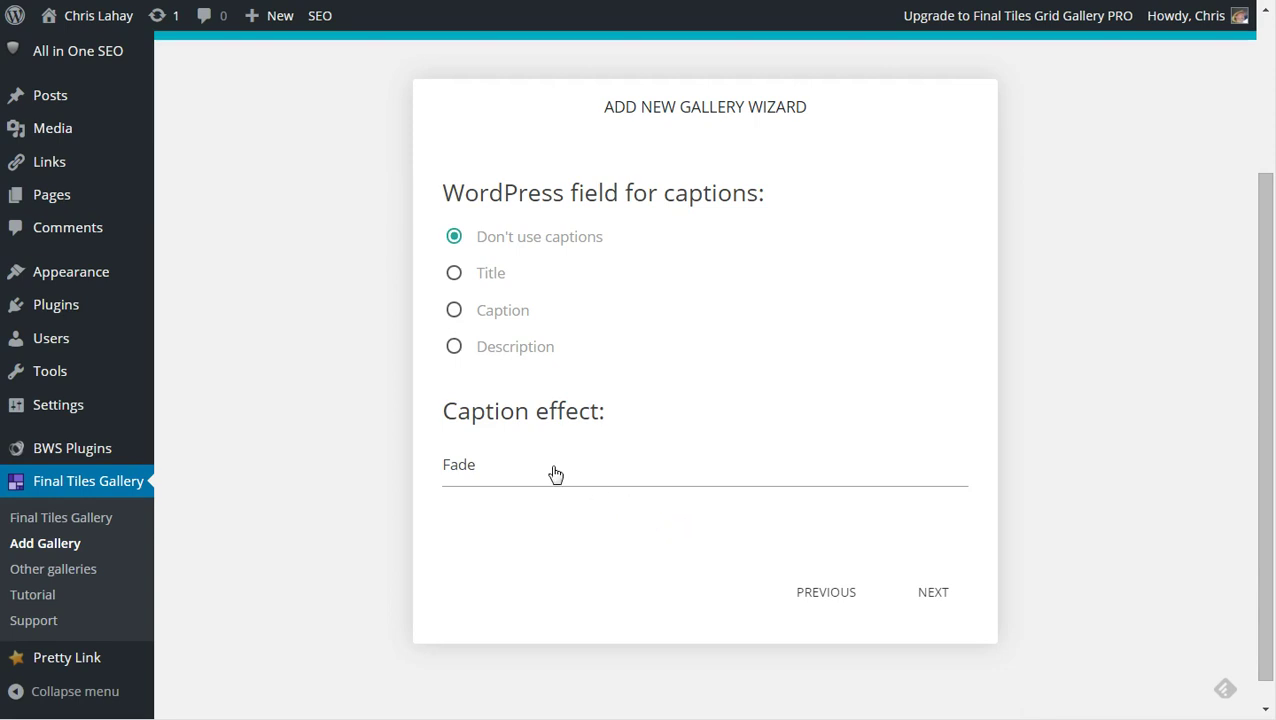
{"action": "scroll", "coordinate": [552, 482], "scroll_direction": "up", "scroll_amount": 1}
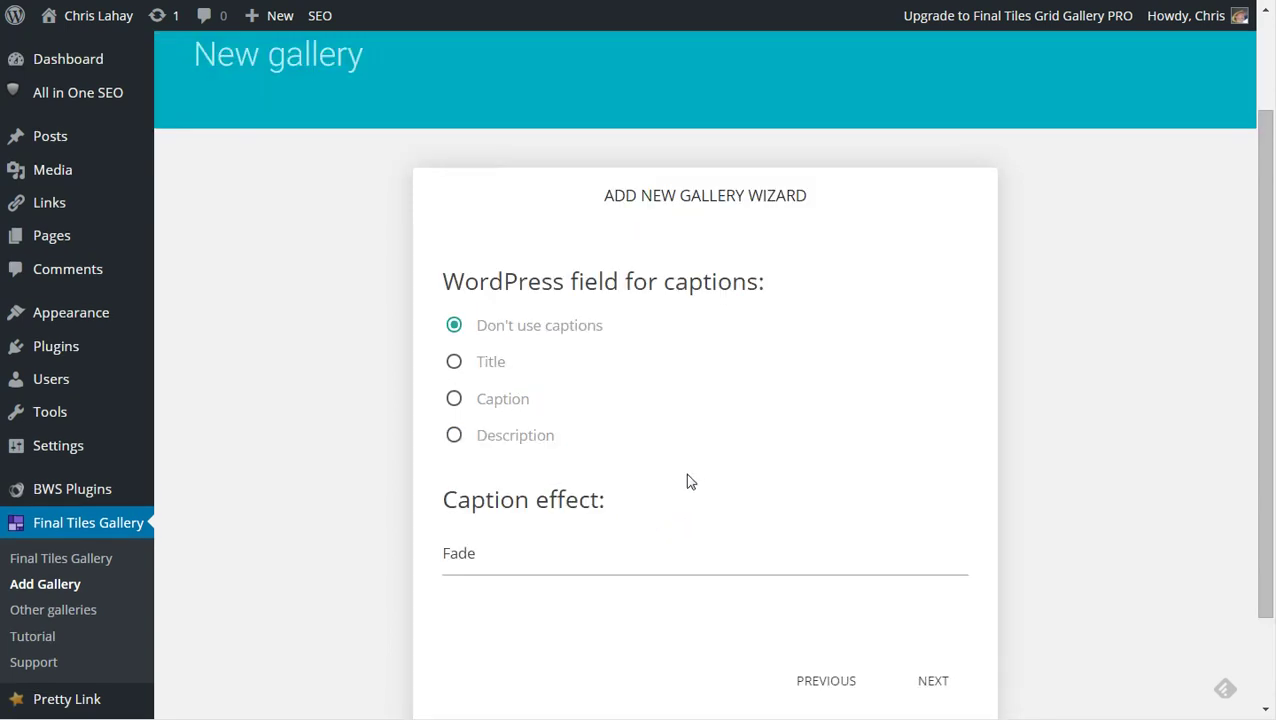
{"action": "scroll", "coordinate": [686, 481], "scroll_direction": "down", "scroll_amount": 2}
{"action": "left_click", "coordinate": [931, 566]}
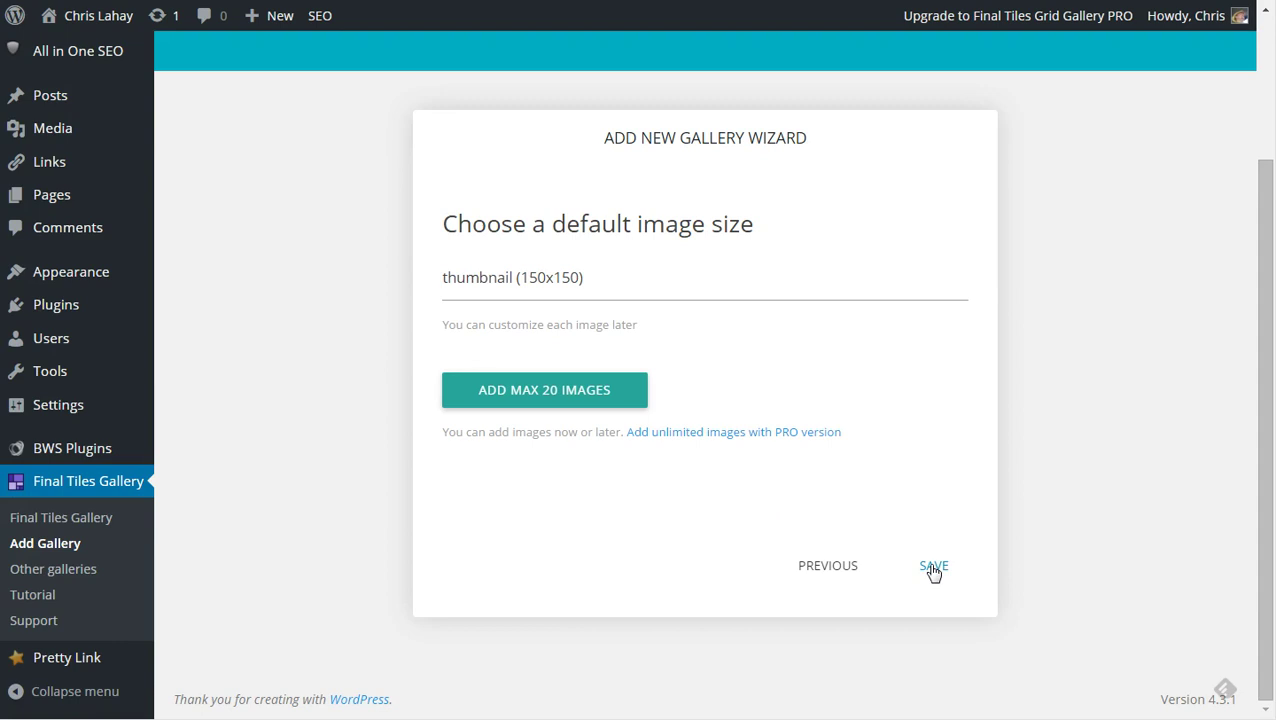
Step: Set the gallery's default image size to medium (300x300)
{"action": "left_click", "coordinate": [530, 280]}
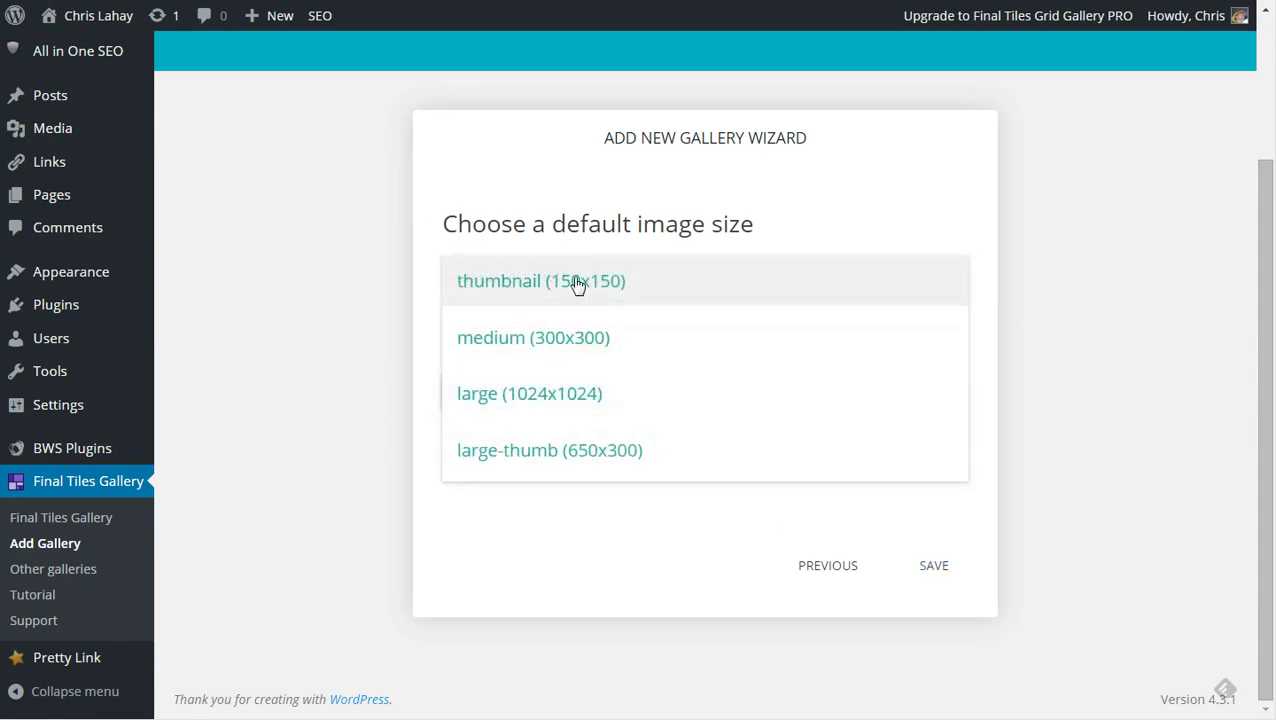
{"action": "left_click", "coordinate": [572, 344]}
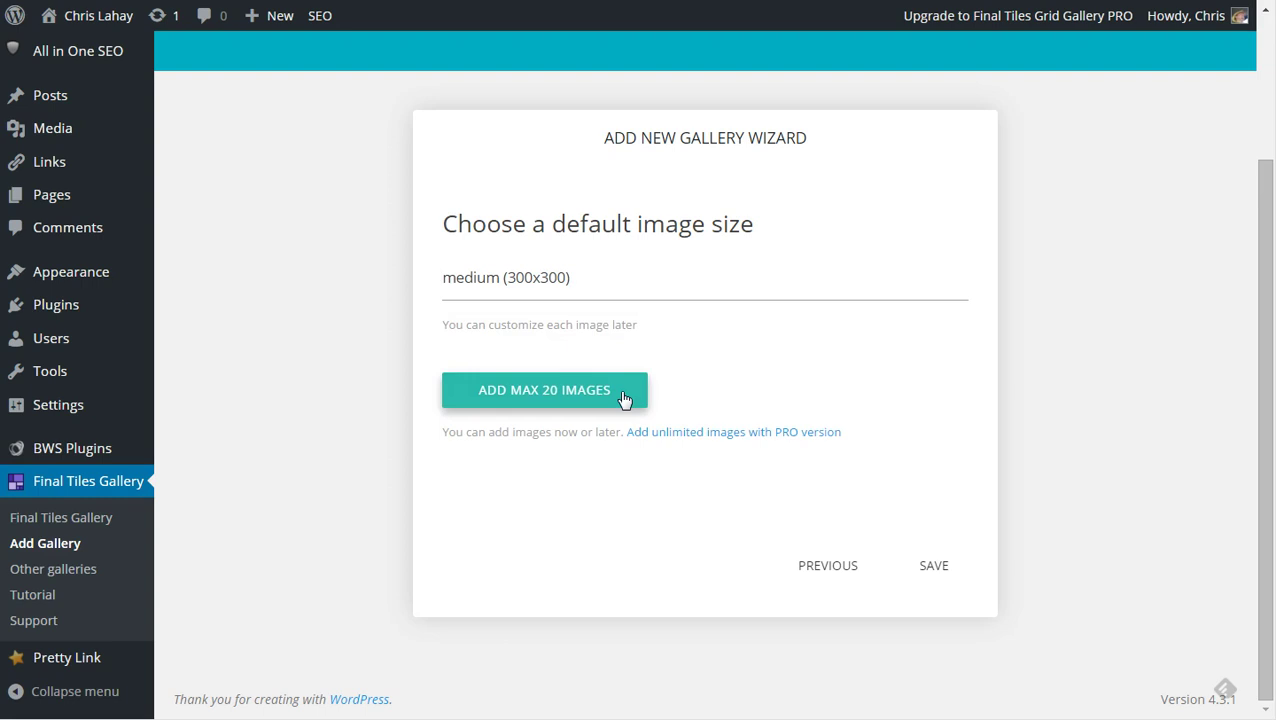
{"action": "right_click", "coordinate": [661, 441]}
{"action": "left_click", "coordinate": [672, 447]}
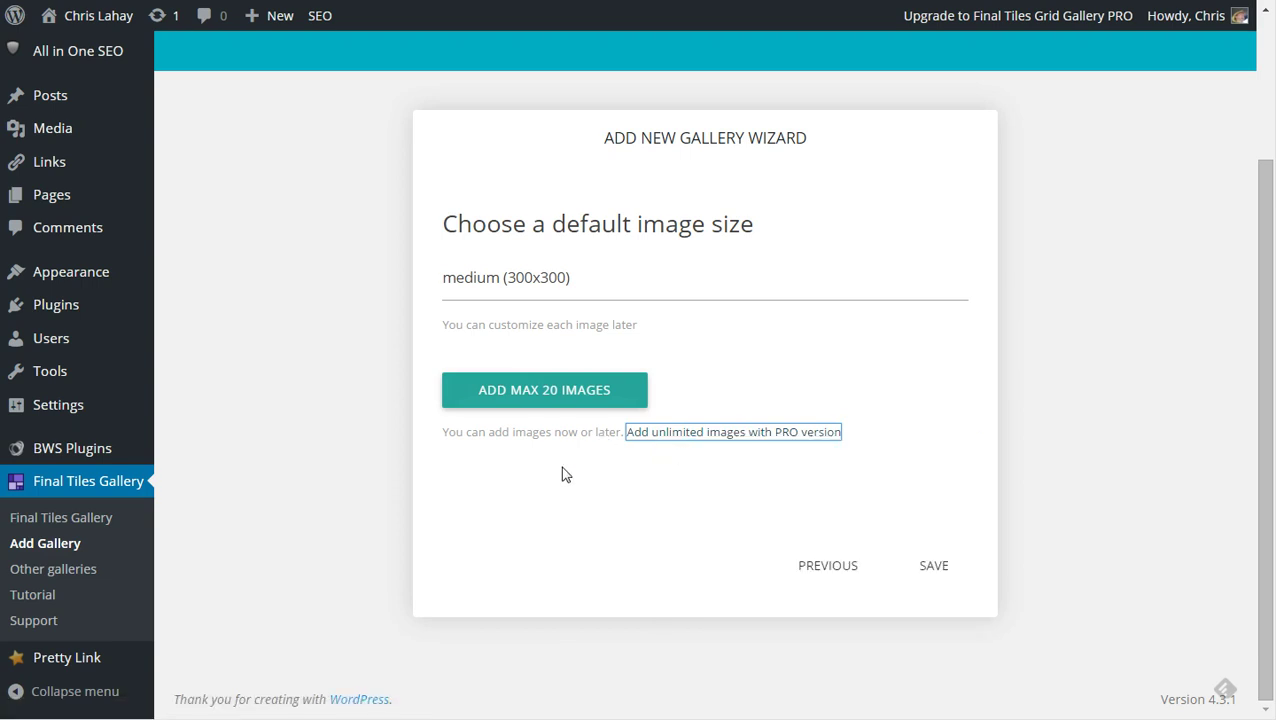
Step: Open the media library picker for adding images to the new gallery
{"action": "left_click", "coordinate": [550, 404]}
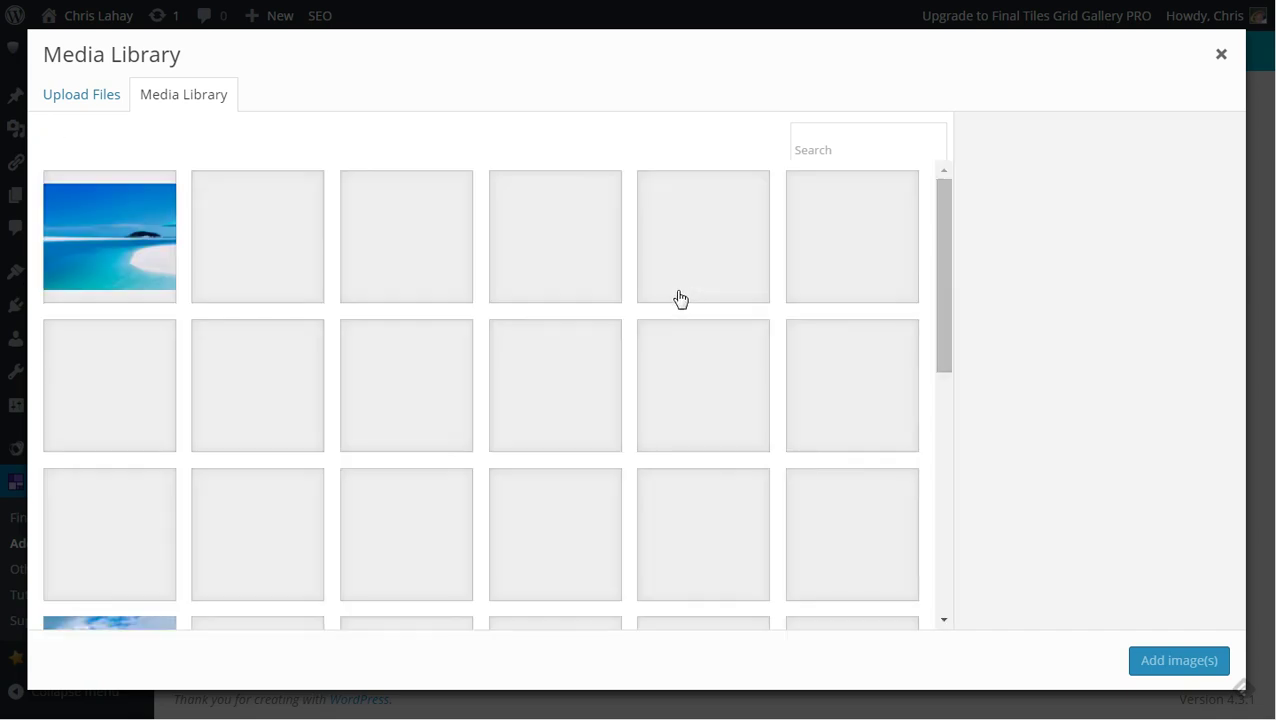
{"action": "scroll", "coordinate": [696, 358], "scroll_direction": "down", "scroll_amount": 1}
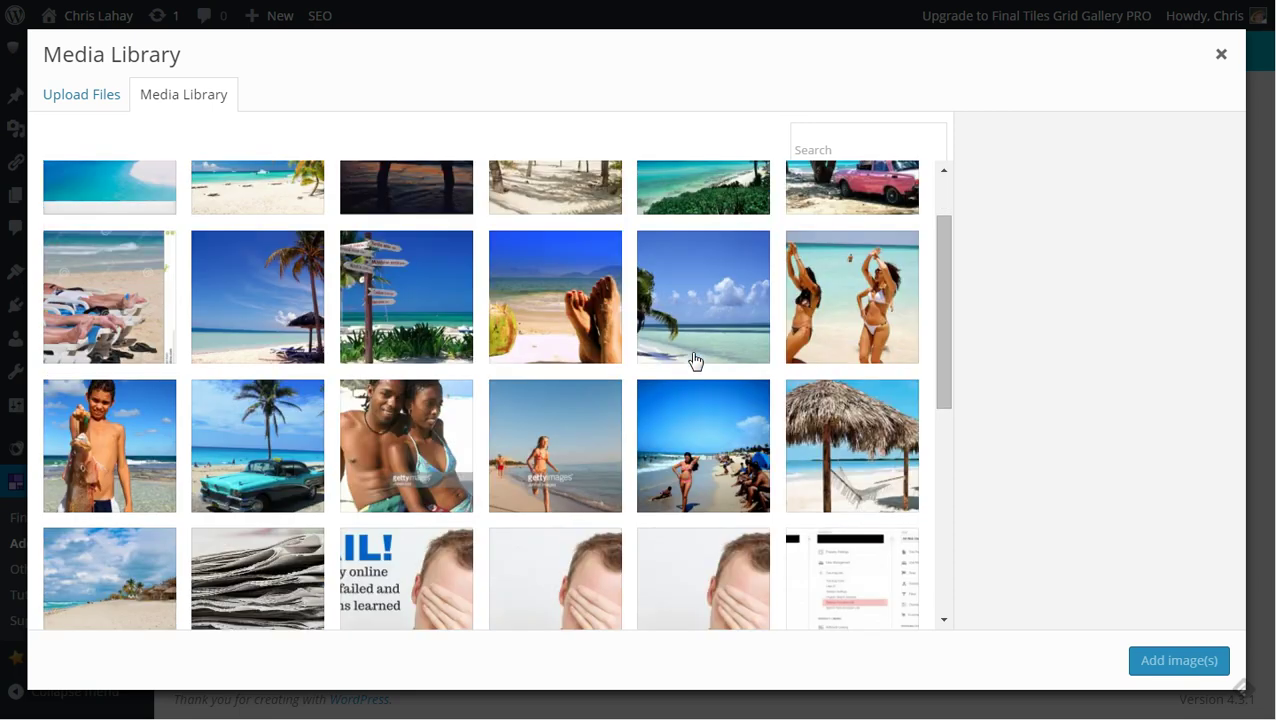
{"action": "scroll", "coordinate": [696, 358], "scroll_direction": "down", "scroll_amount": 1}
{"action": "left_click", "coordinate": [80, 524]}
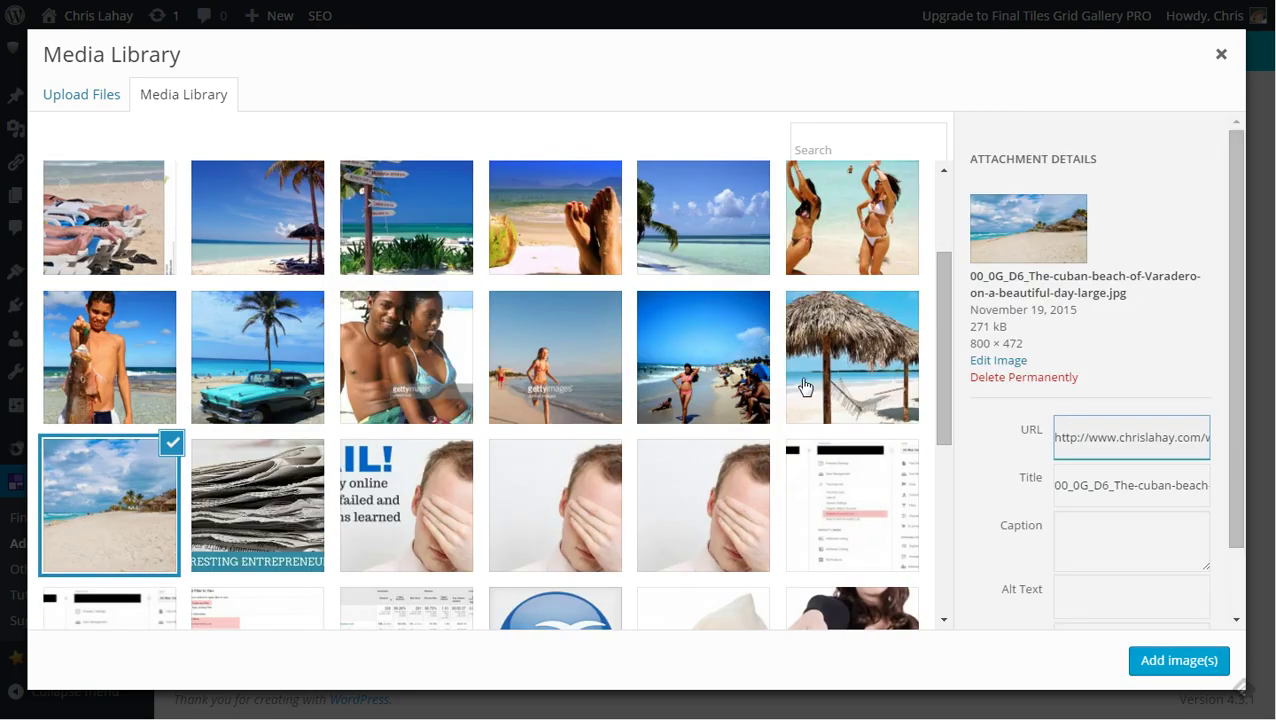
{"action": "left_click", "coordinate": [871, 343]}
{"action": "left_click", "coordinate": [555, 375]}
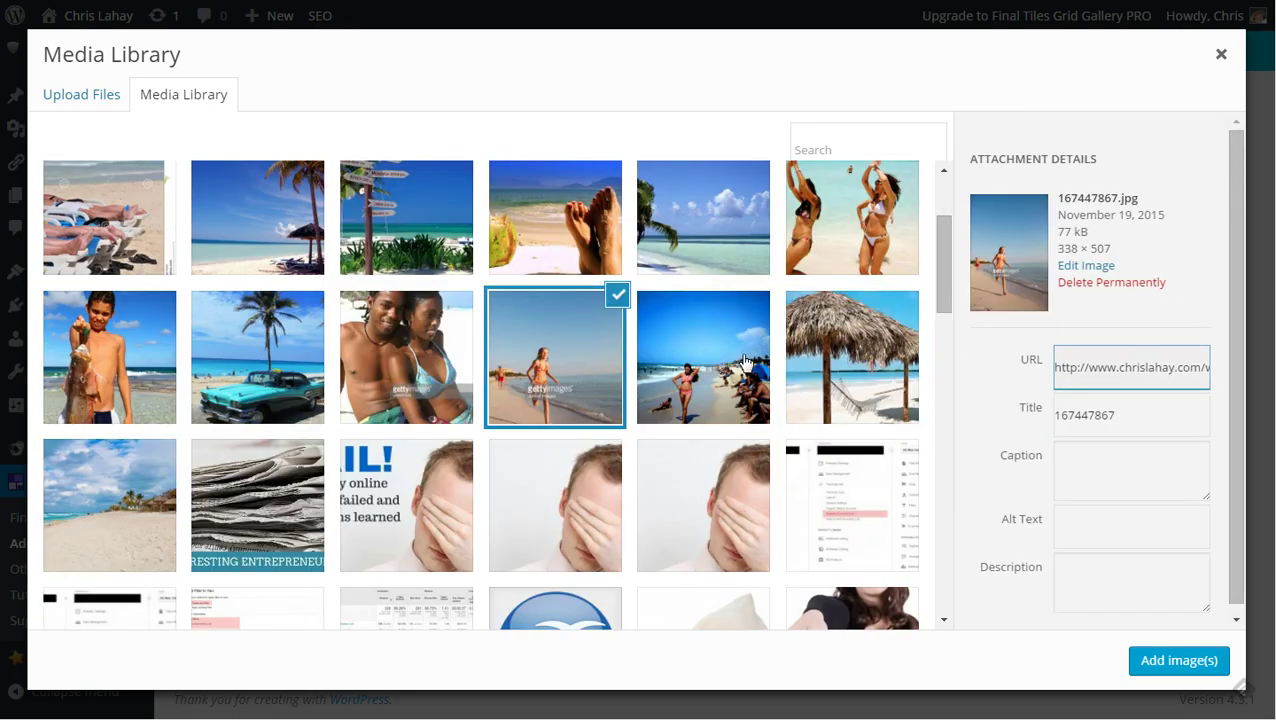
{"action": "left_click", "coordinate": [114, 506]}
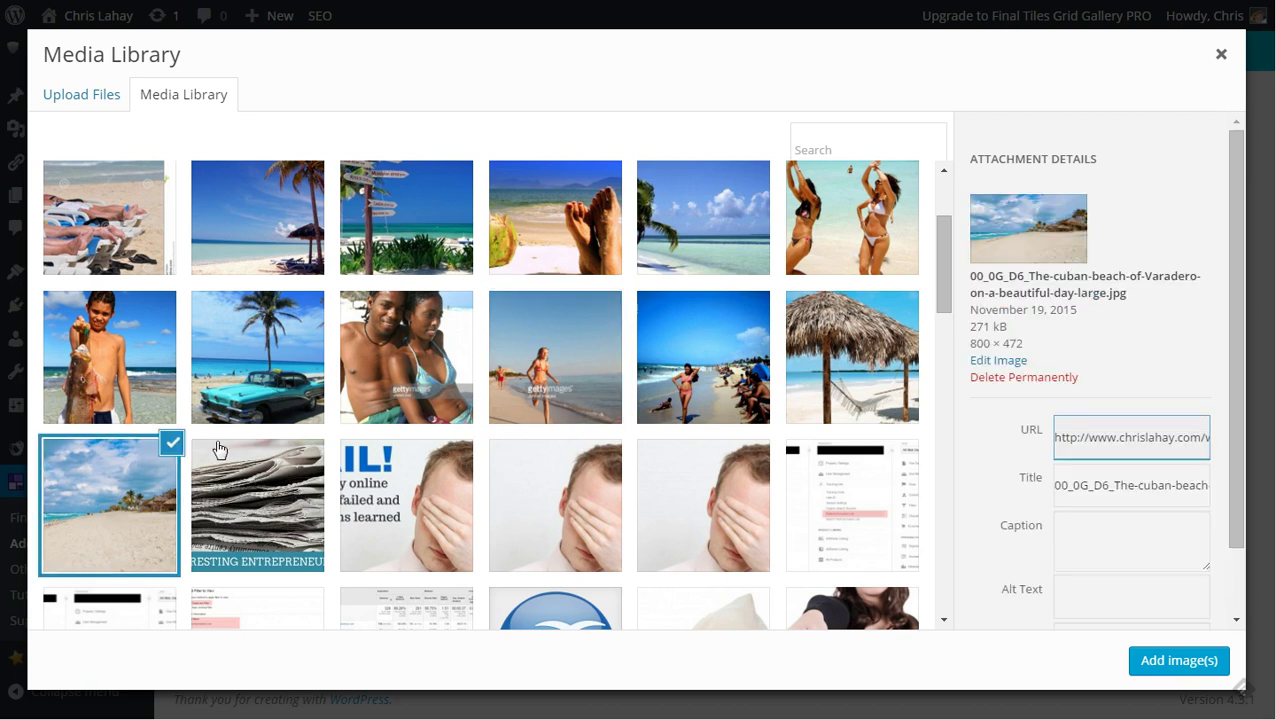
{"action": "left_click", "coordinate": [171, 442]}
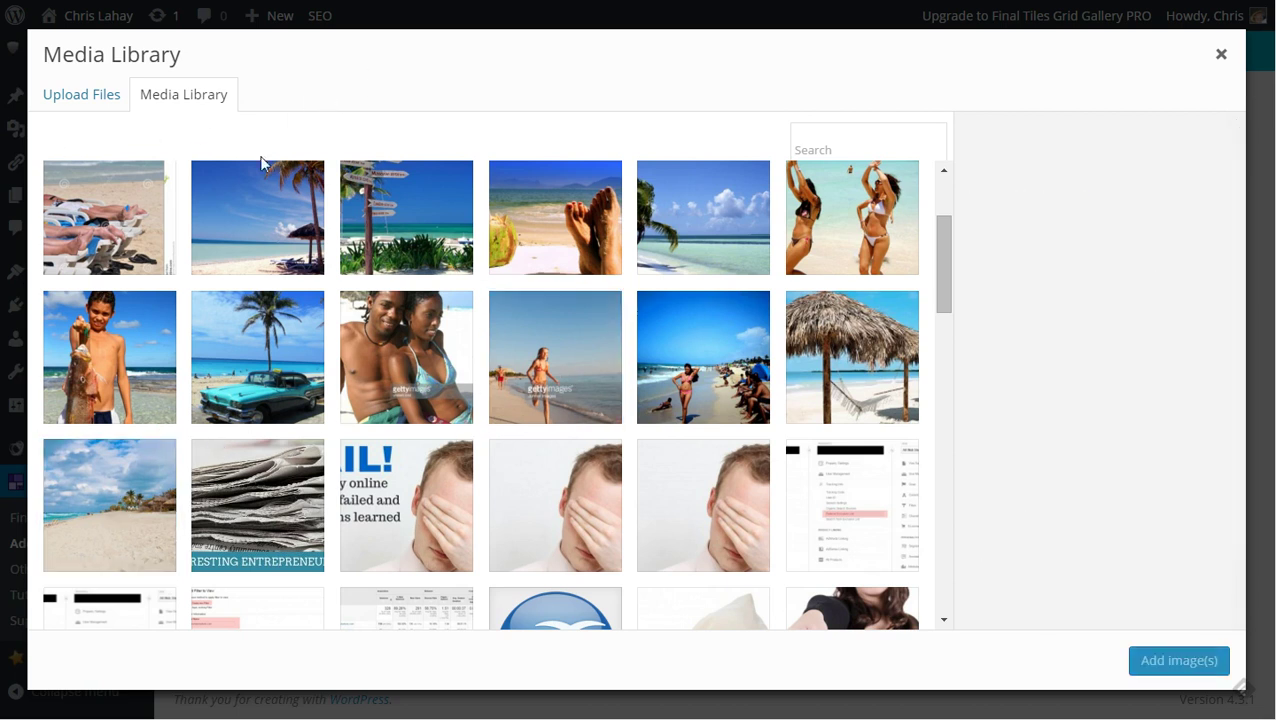
Step: Select the 19 beach photos, from the empty sandy beach back to the Varadero-Beach-Cuba image, and add them to the gallery
{"action": "left_click", "coordinate": [96, 482]}
{"action": "left_click", "coordinate": [830, 360]}
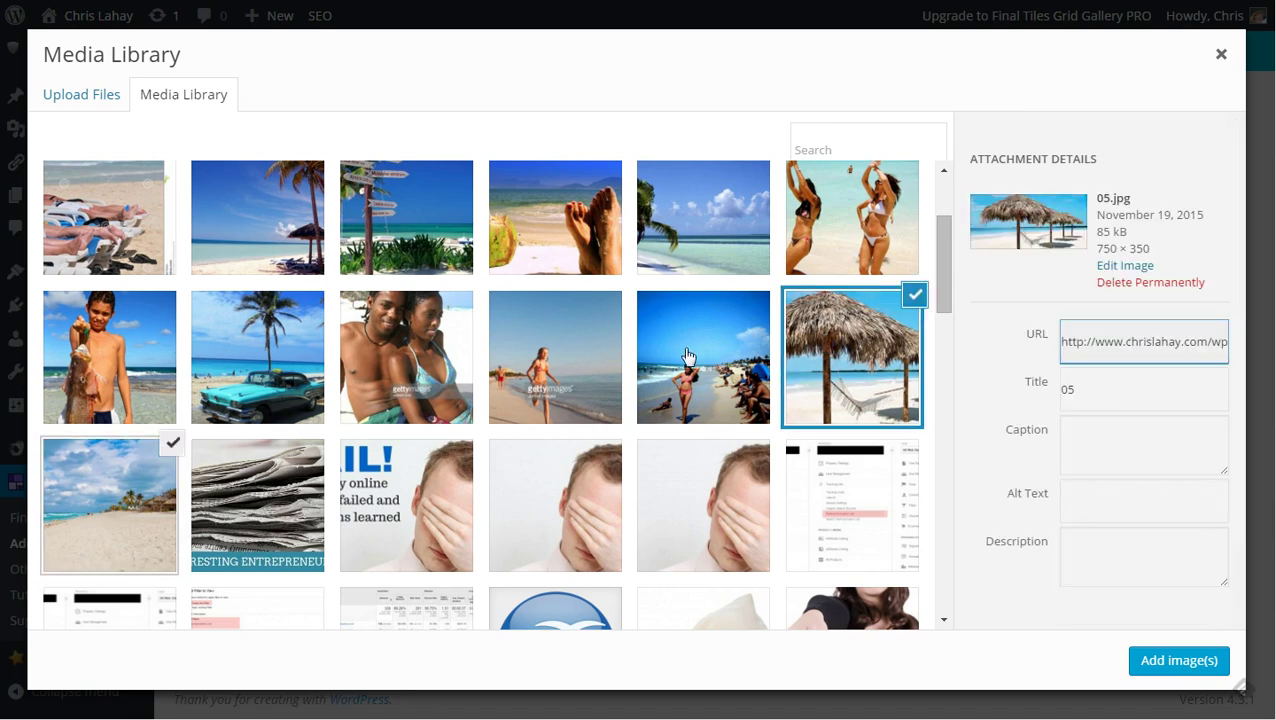
{"action": "left_click", "coordinate": [720, 365]}
{"action": "left_click", "coordinate": [575, 372]}
{"action": "left_click", "coordinate": [405, 370]}
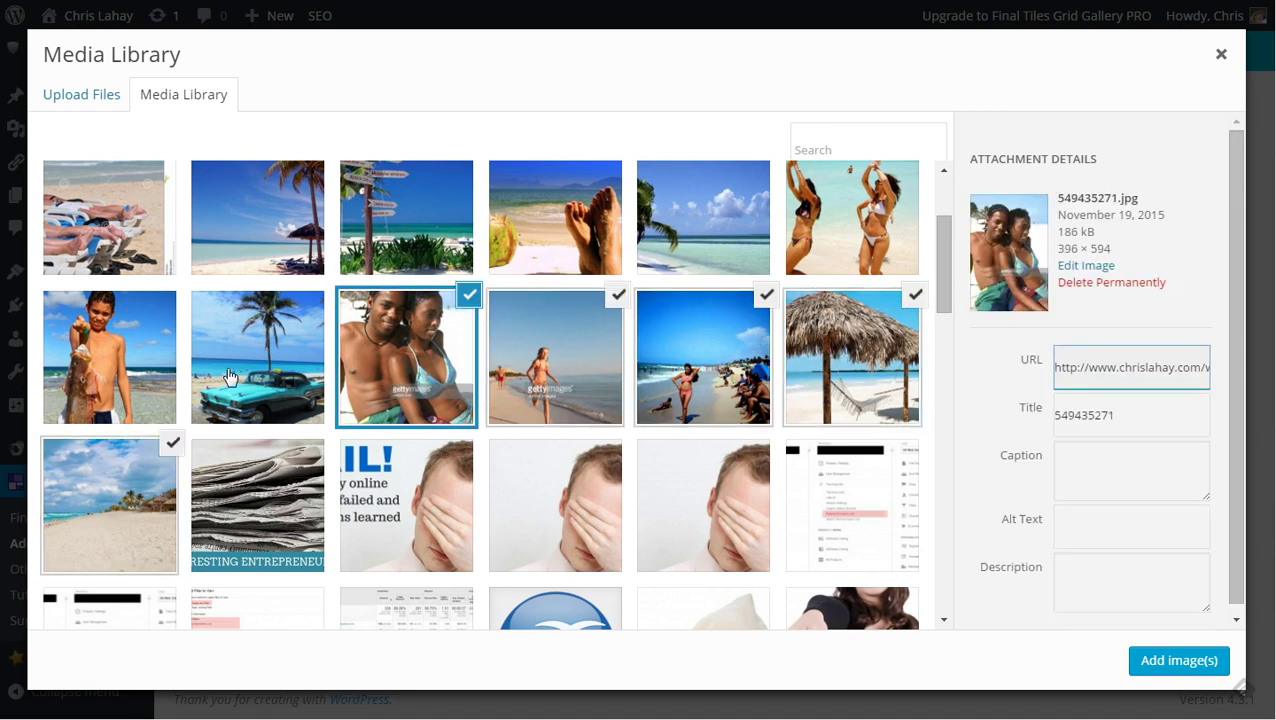
{"action": "left_click", "coordinate": [228, 375]}
{"action": "left_click", "coordinate": [103, 378]}
{"action": "scroll", "coordinate": [520, 399], "scroll_direction": "up", "scroll_amount": 2}
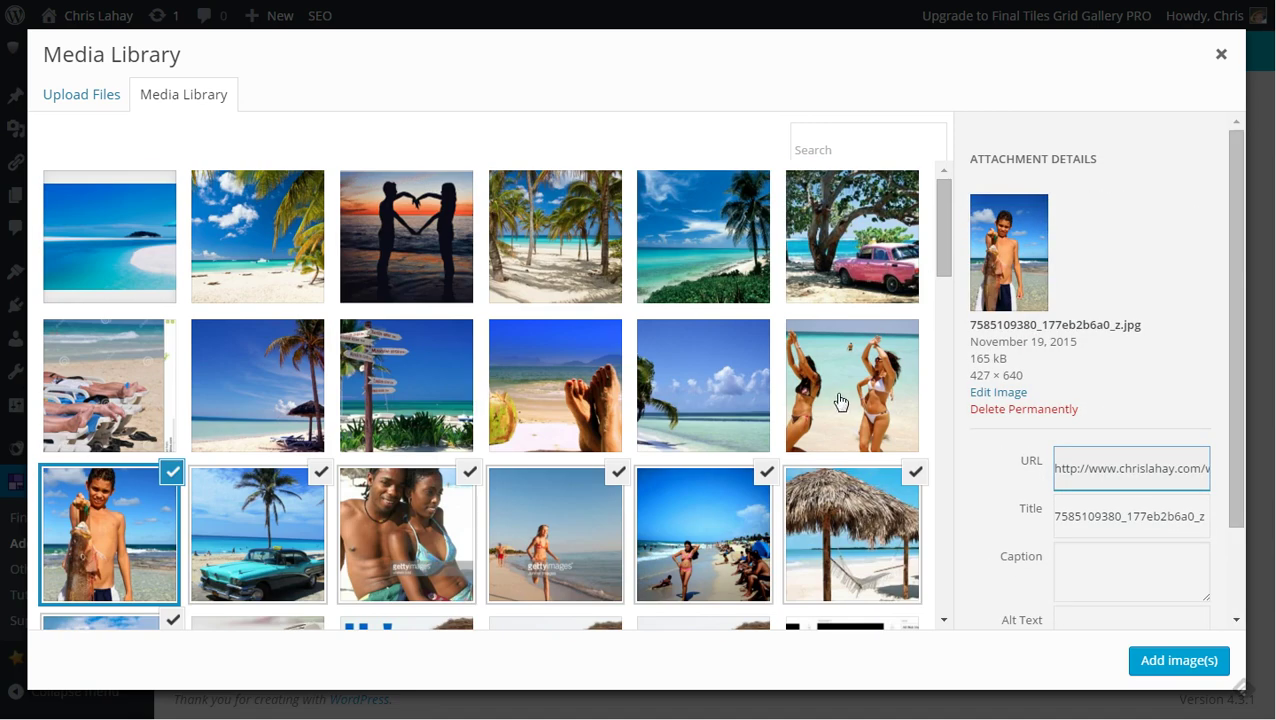
{"action": "left_click", "coordinate": [840, 401]}
{"action": "left_click", "coordinate": [705, 395]}
{"action": "left_click", "coordinate": [540, 400]}
{"action": "left_click", "coordinate": [405, 395]}
{"action": "left_click", "coordinate": [296, 398]}
{"action": "left_click", "coordinate": [143, 388]}
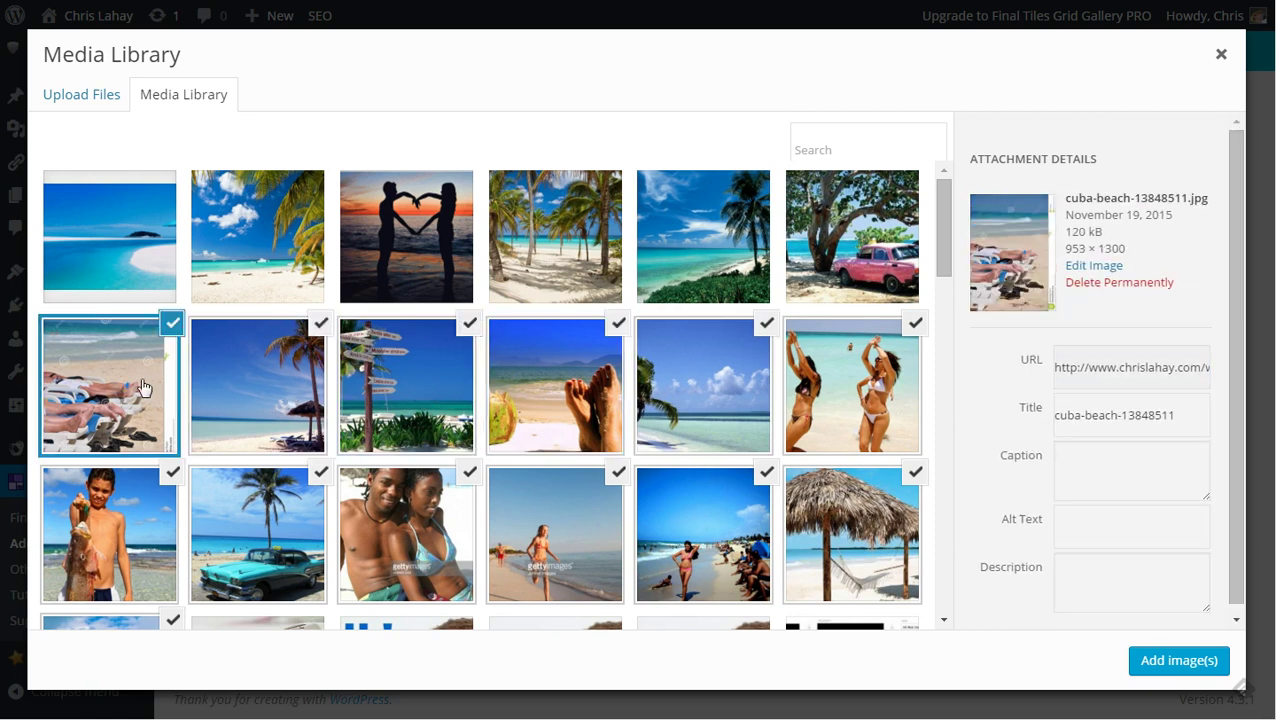
{"action": "left_click", "coordinate": [832, 262]}
{"action": "left_click", "coordinate": [680, 250]}
{"action": "left_click", "coordinate": [530, 256]}
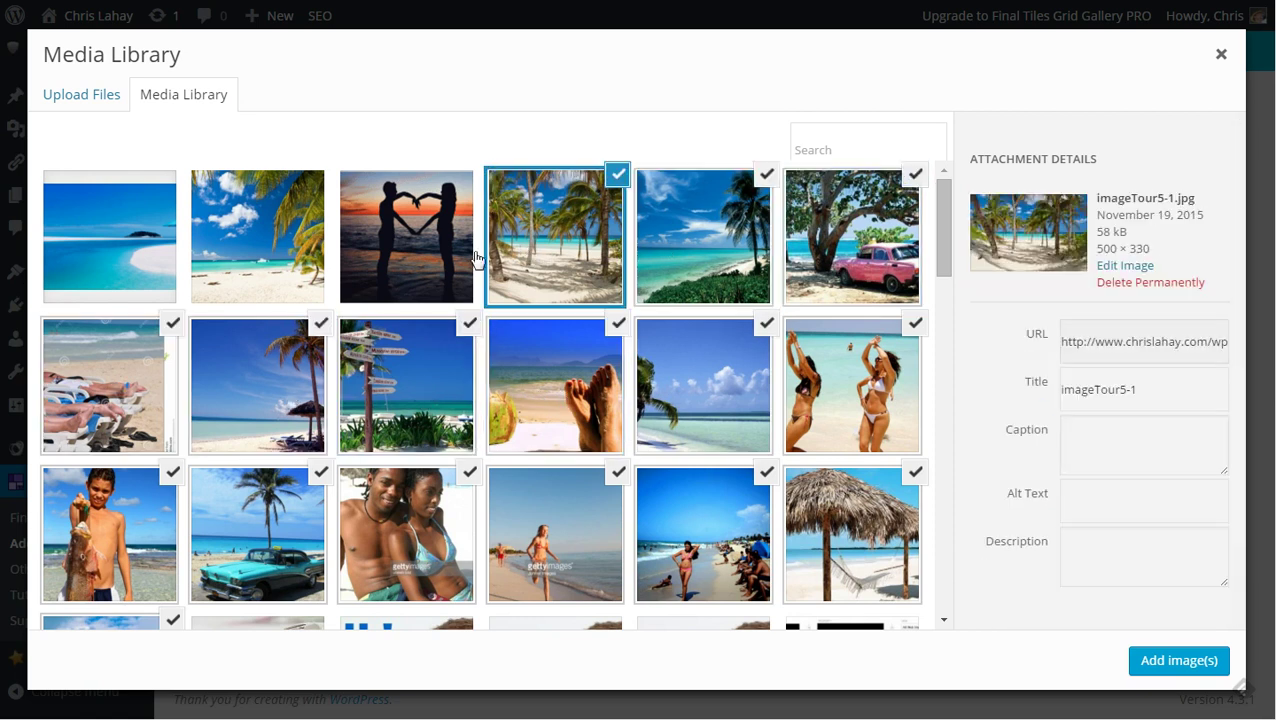
{"action": "left_click", "coordinate": [440, 258]}
{"action": "left_click", "coordinate": [224, 264]}
{"action": "left_click", "coordinate": [123, 260]}
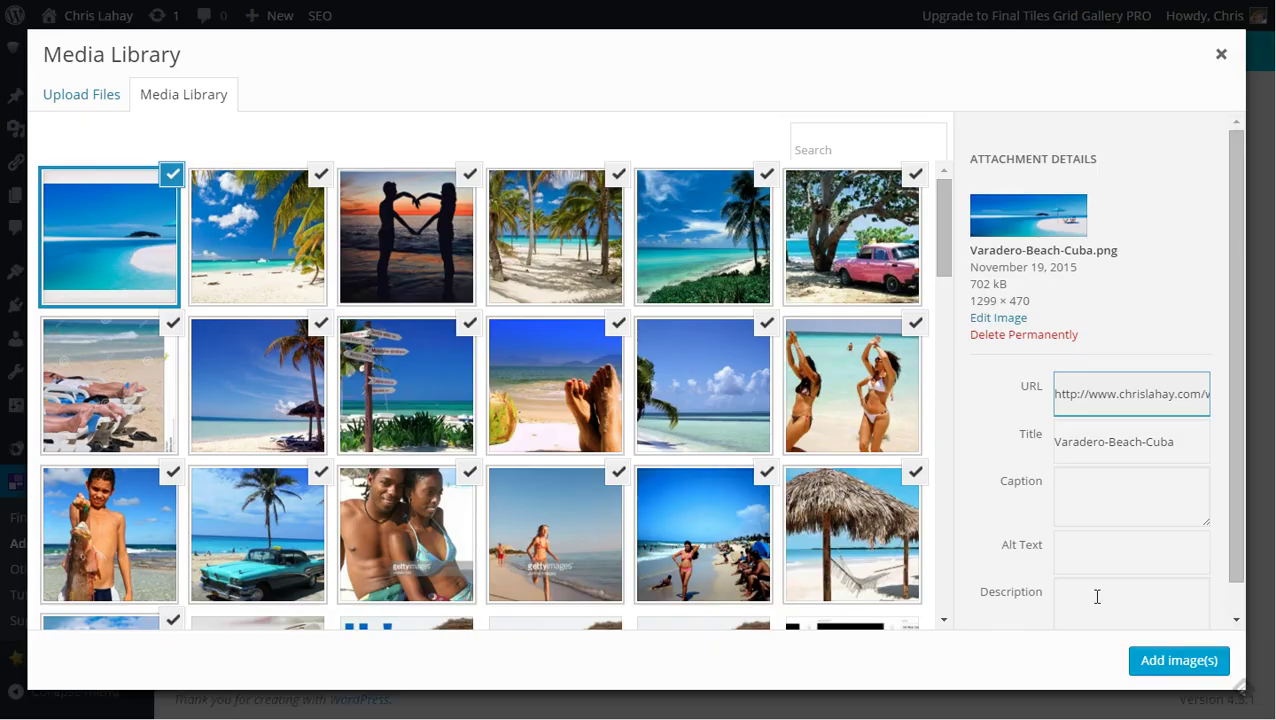
{"action": "left_click", "coordinate": [1180, 662]}
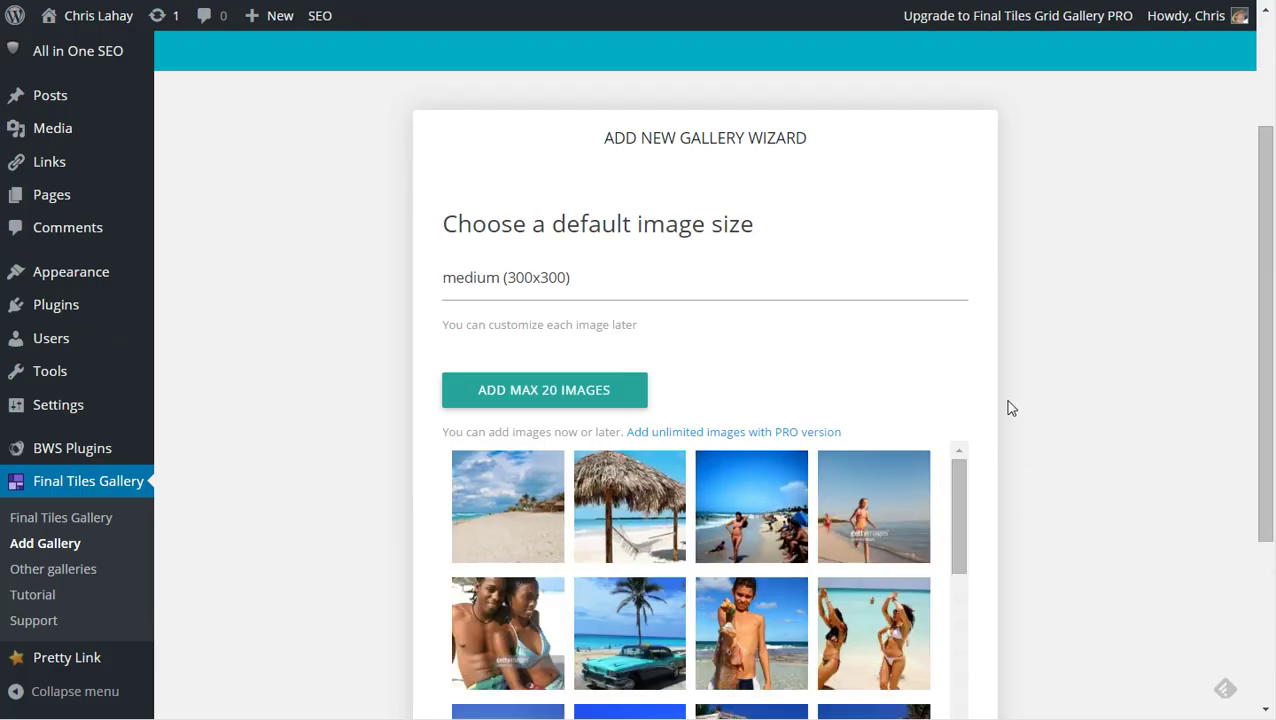
Step: Save the new gallery and copy its shortcode [FinalTilesGallery id='2']
{"action": "scroll", "coordinate": [988, 414], "scroll_direction": "down", "scroll_amount": 3}
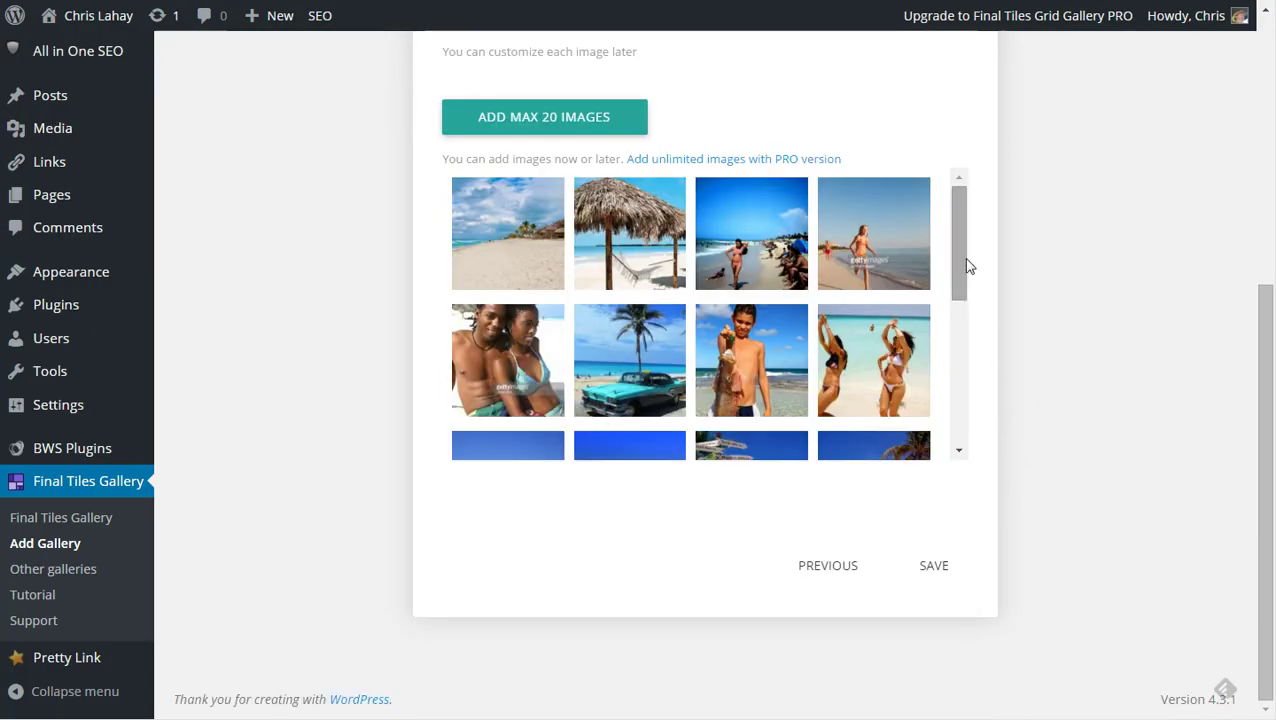
{"action": "left_click_drag", "start_coordinate": [965, 267], "coordinate": [971, 427]}
{"action": "left_click", "coordinate": [941, 568]}
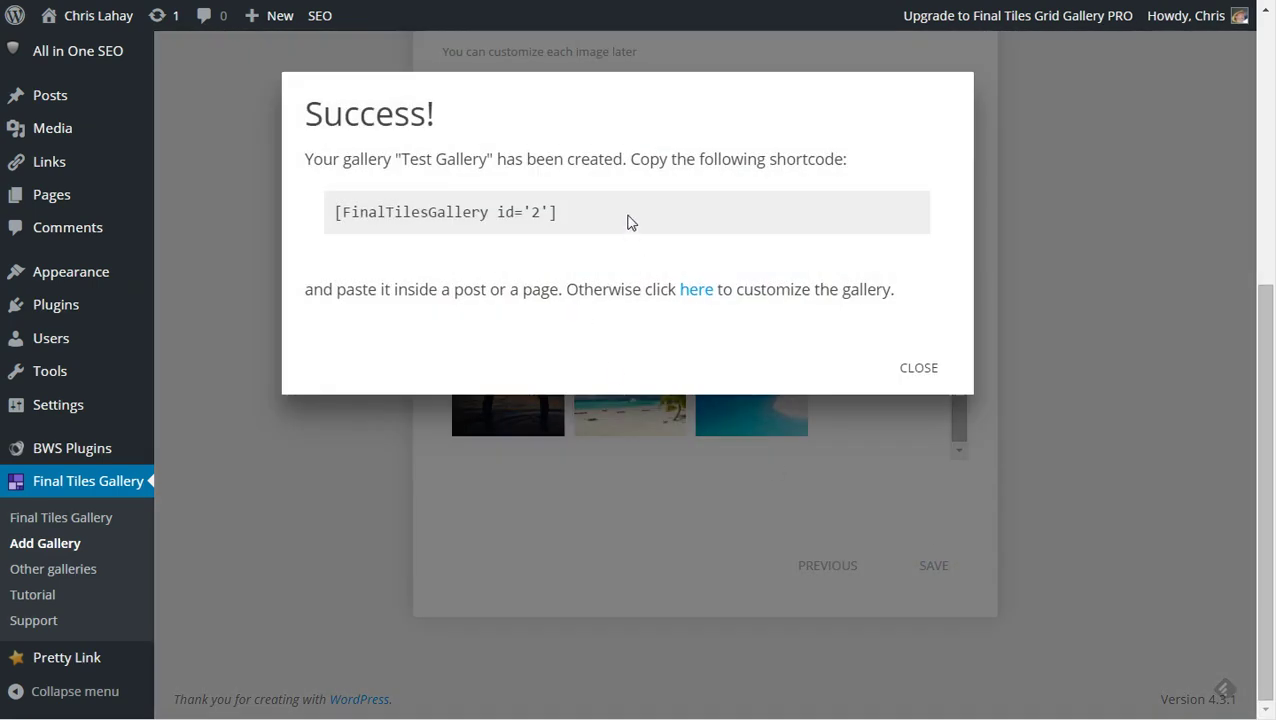
{"action": "left_click", "coordinate": [631, 222]}
{"action": "key", "text": "ctrl+c"}
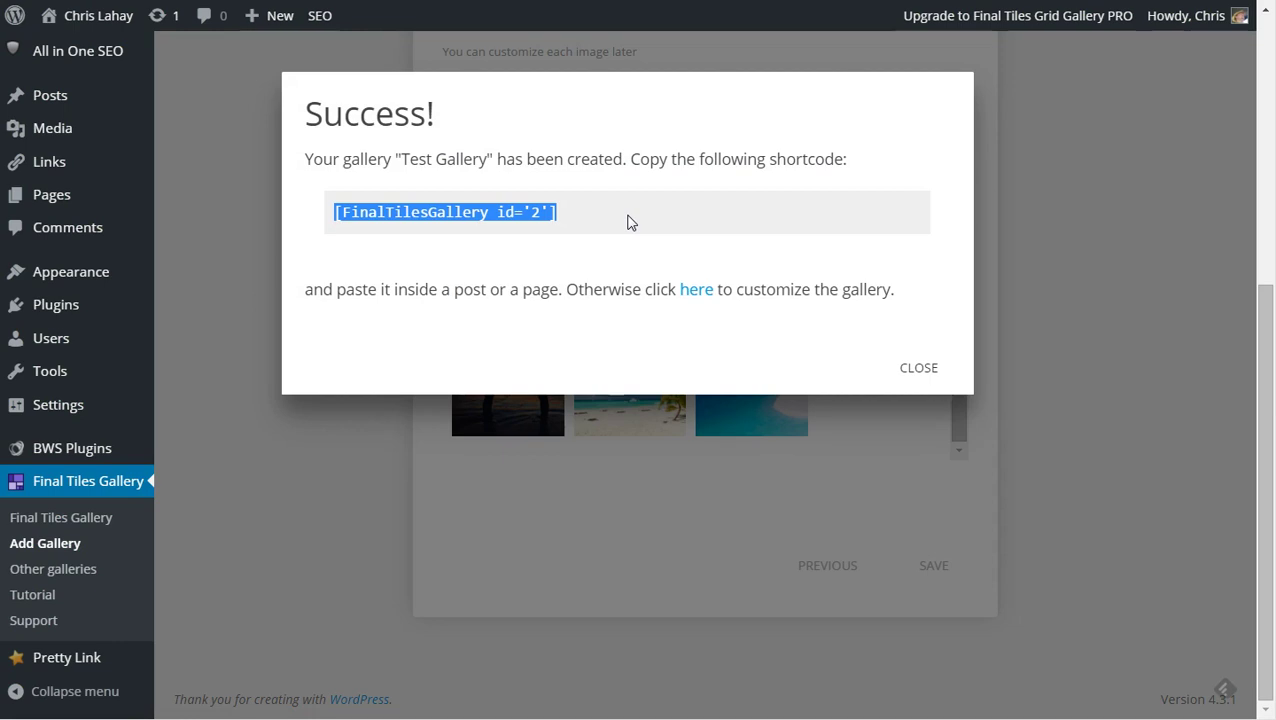
Step: Create a new untitled page containing the shortcode [FinalTilesGallery id='2'] and save it as a draft
{"action": "scroll", "coordinate": [587, 259], "scroll_direction": "up", "scroll_amount": 3}
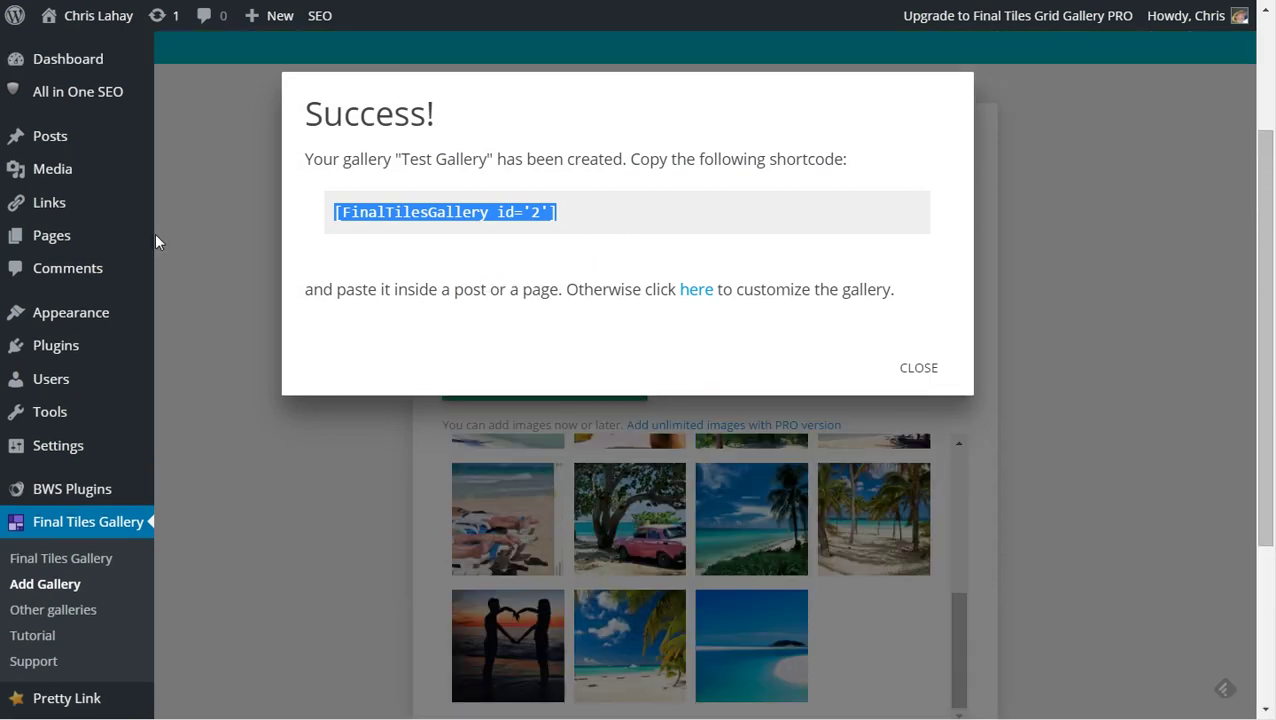
{"action": "mouse_move", "coordinate": [54, 240]}
{"action": "right_click", "coordinate": [220, 268]}
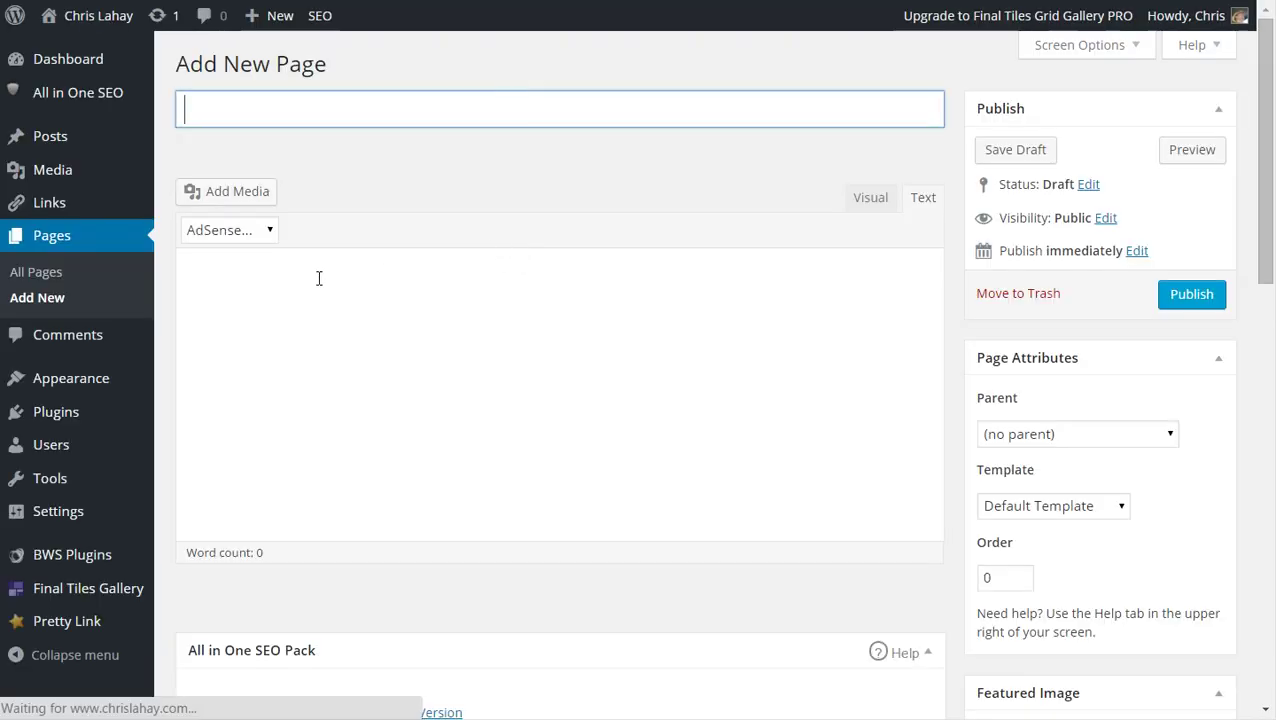
{"action": "key", "text": "ctrl+v"}
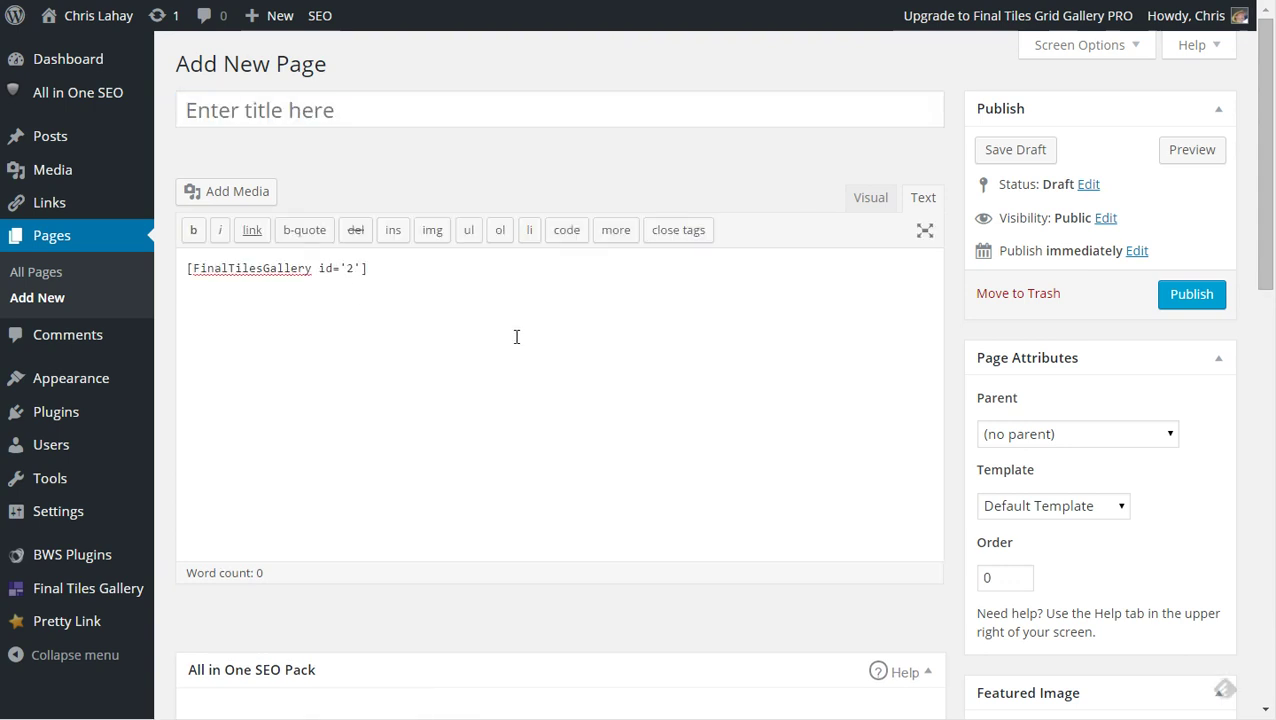
{"action": "left_click", "coordinate": [1027, 152]}
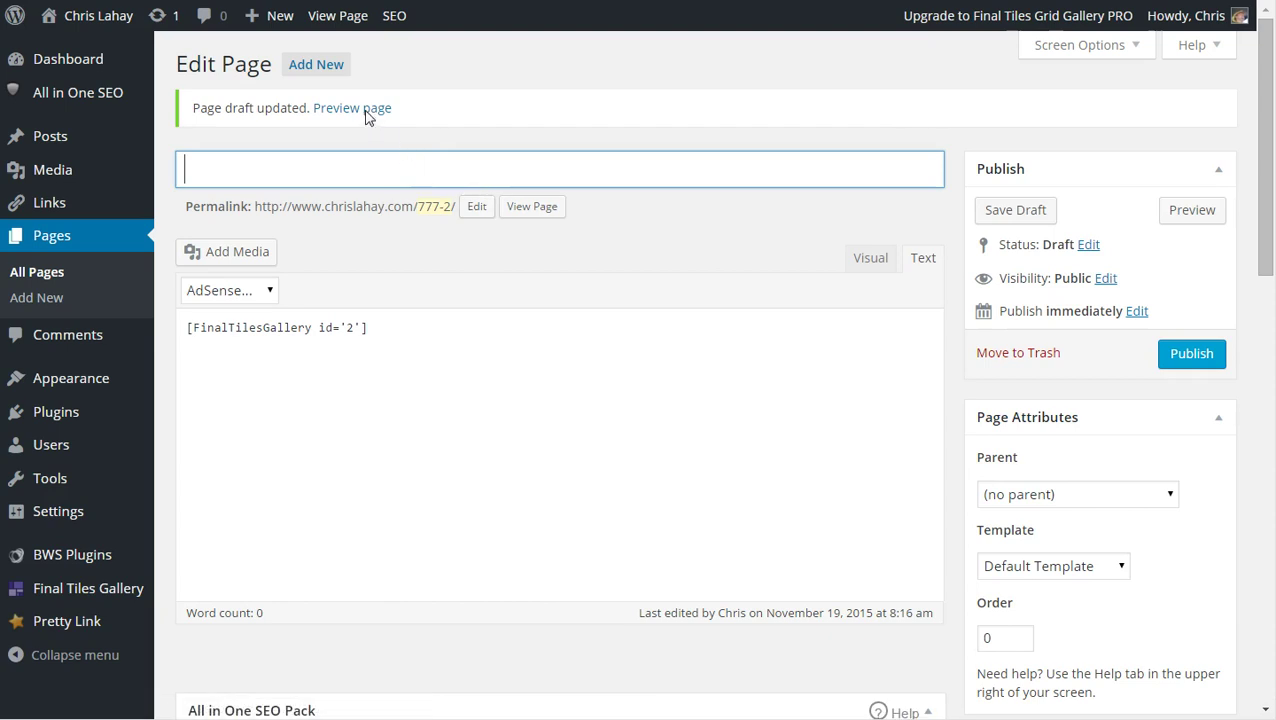
Step: Preview the draft page, look through the gallery tiles, open the turquoise taxi photo, and return to the page editor
{"action": "right_click", "coordinate": [367, 117]}
{"action": "left_click", "coordinate": [420, 125]}
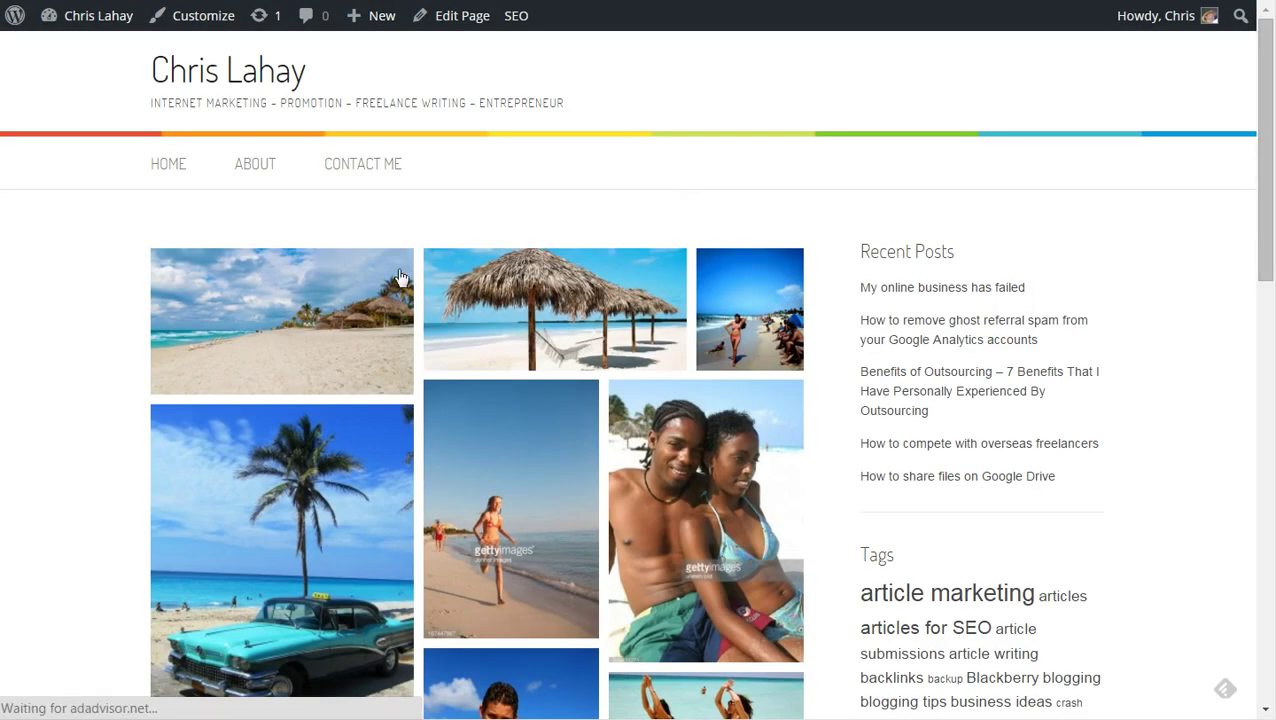
{"action": "scroll", "coordinate": [550, 299], "scroll_direction": "down", "scroll_amount": 5}
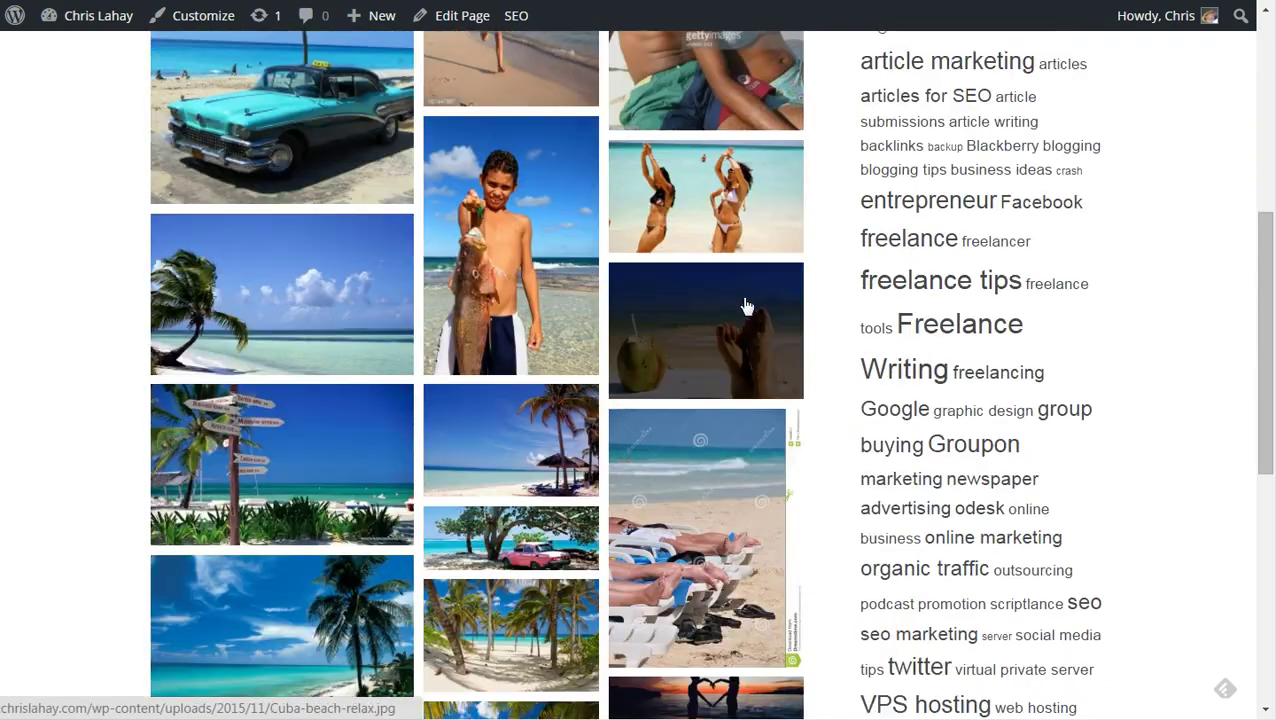
{"action": "scroll", "coordinate": [760, 320], "scroll_direction": "down", "scroll_amount": 2}
{"action": "scroll", "coordinate": [496, 507], "scroll_direction": "down", "scroll_amount": 2}
{"action": "scroll", "coordinate": [277, 487], "scroll_direction": "up", "scroll_amount": 3}
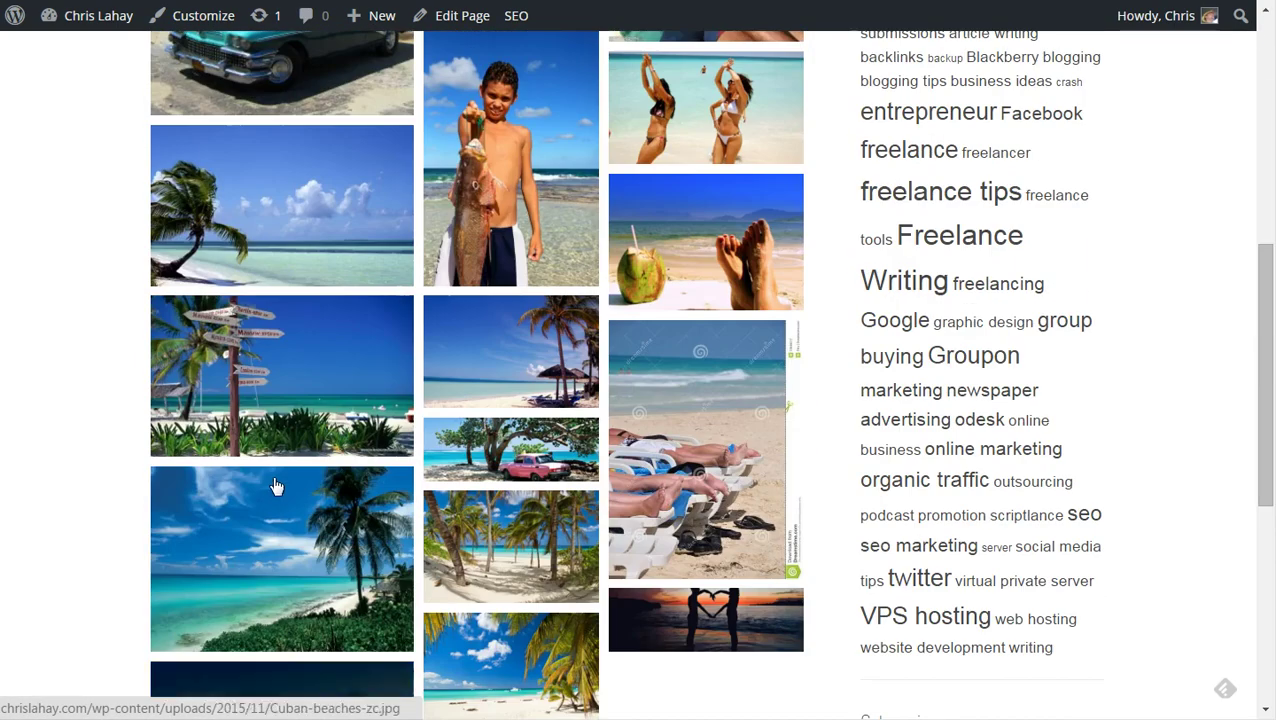
{"action": "scroll", "coordinate": [277, 487], "scroll_direction": "up", "scroll_amount": 3}
{"action": "left_click", "coordinate": [313, 262]}
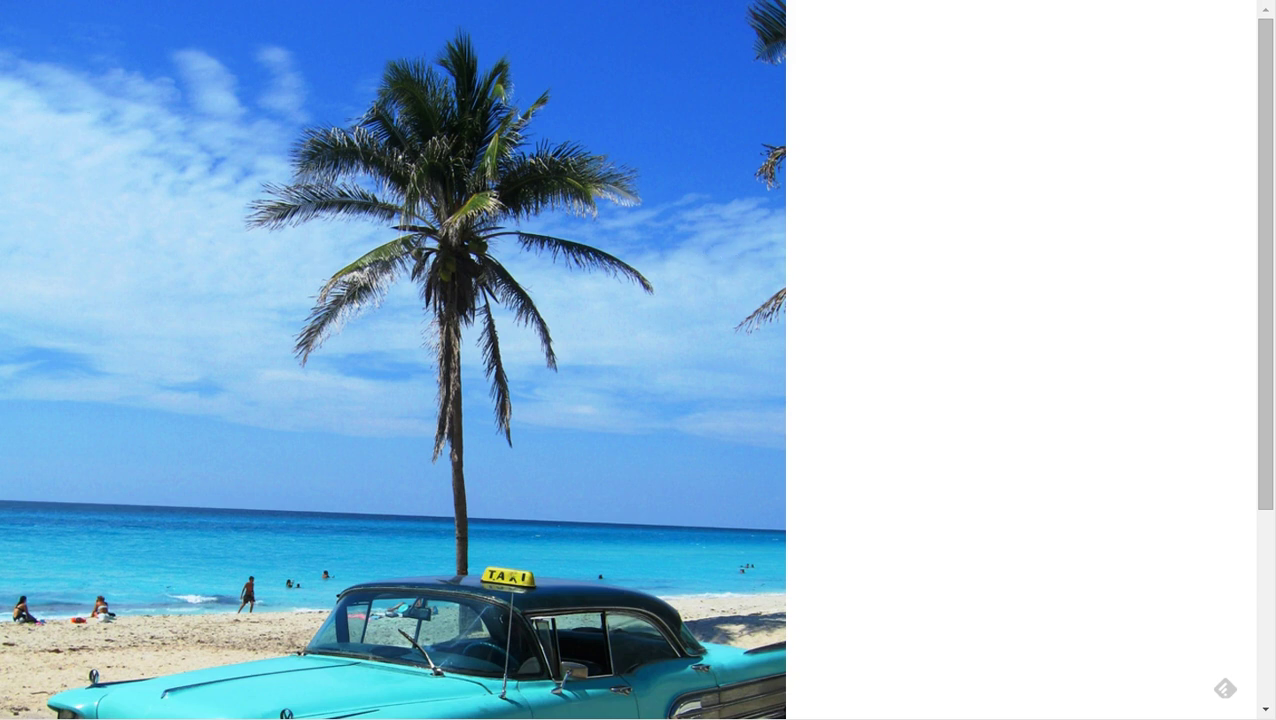
{"action": "left_click", "coordinate": [16, 0]}
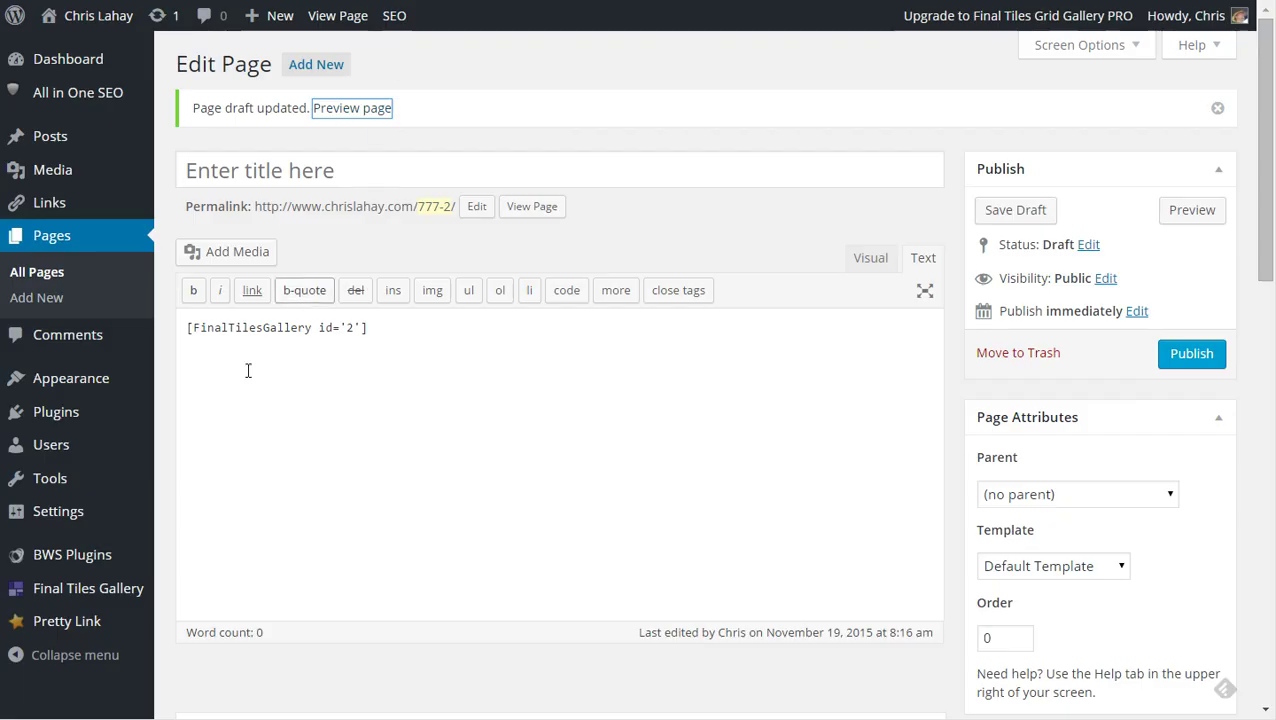
Step: Edit Test Gallery and try setting Lightbox & Links to Lightbox, with links opening in a blank page
{"action": "mouse_move", "coordinate": [85, 589]}
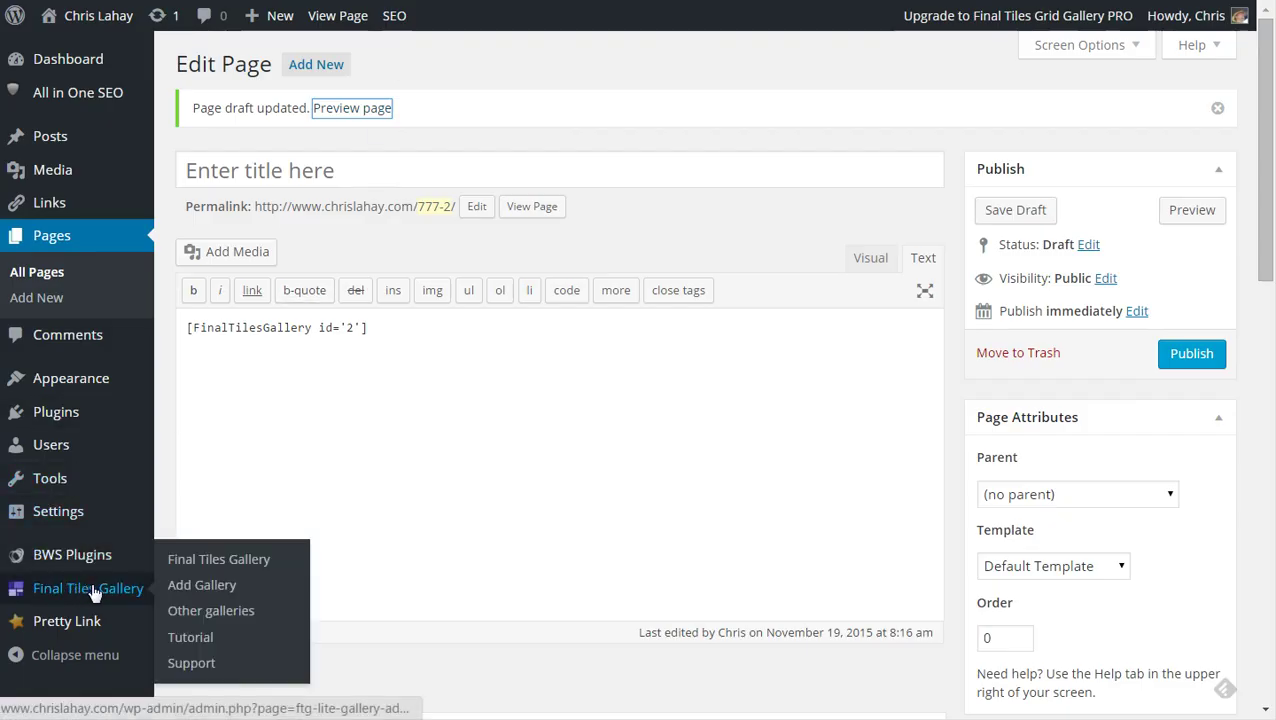
{"action": "left_click", "coordinate": [213, 562]}
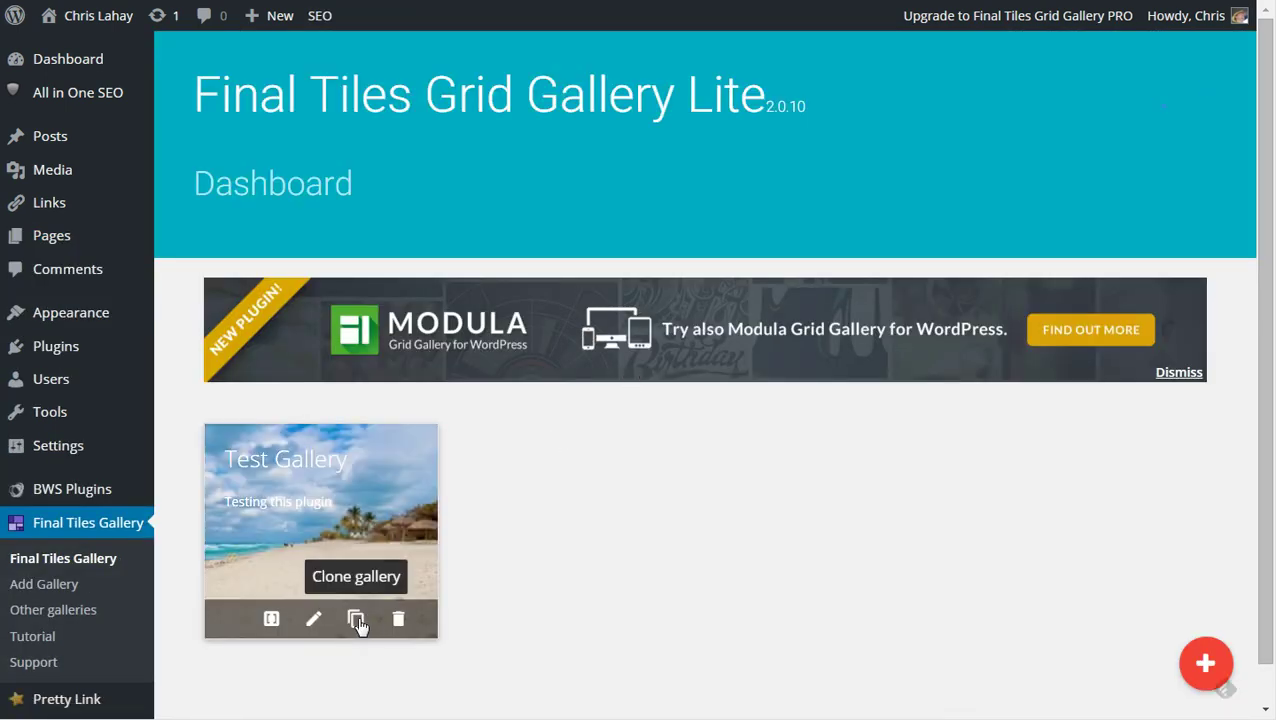
{"action": "left_click", "coordinate": [315, 622]}
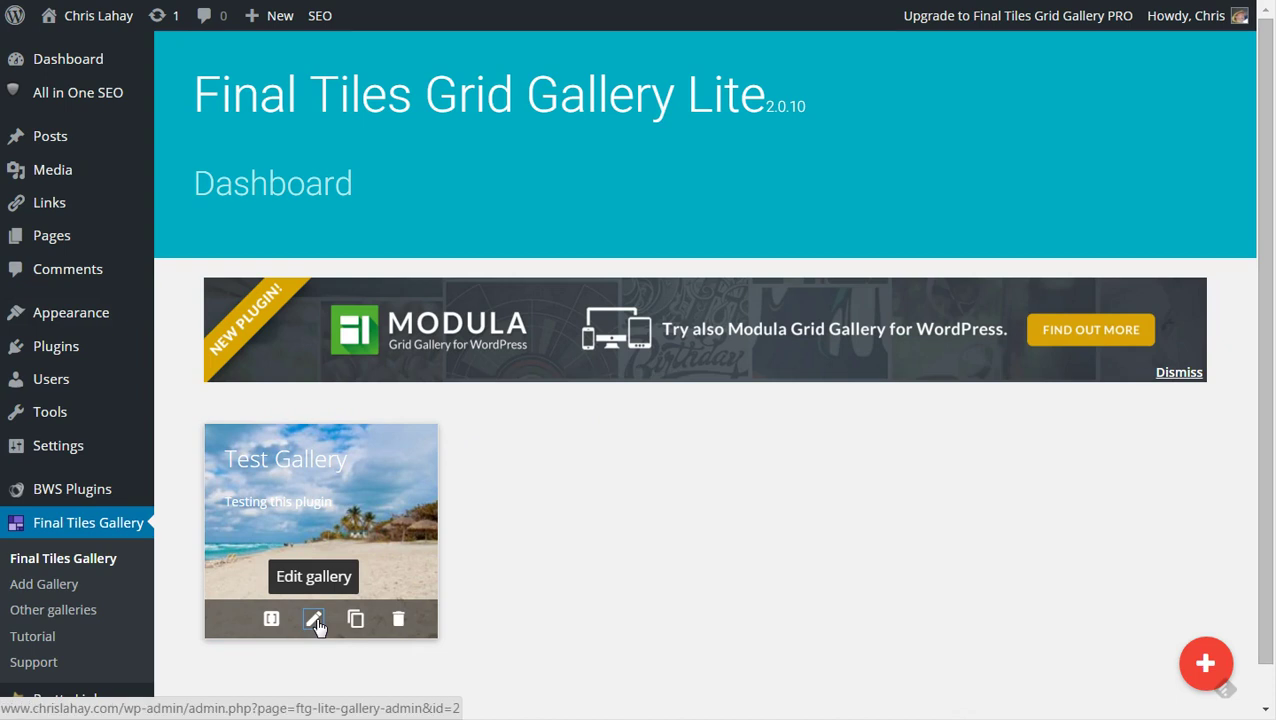
{"action": "scroll", "coordinate": [488, 455], "scroll_direction": "down", "scroll_amount": 3}
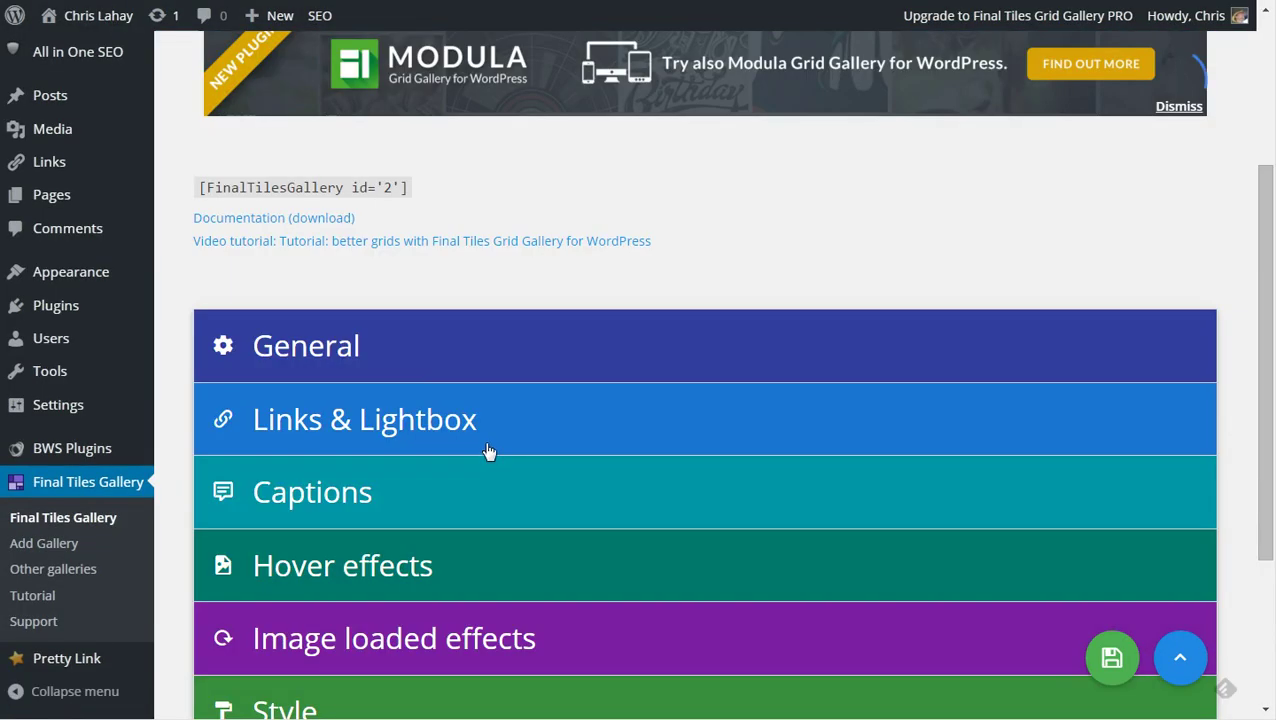
{"action": "left_click", "coordinate": [336, 418]}
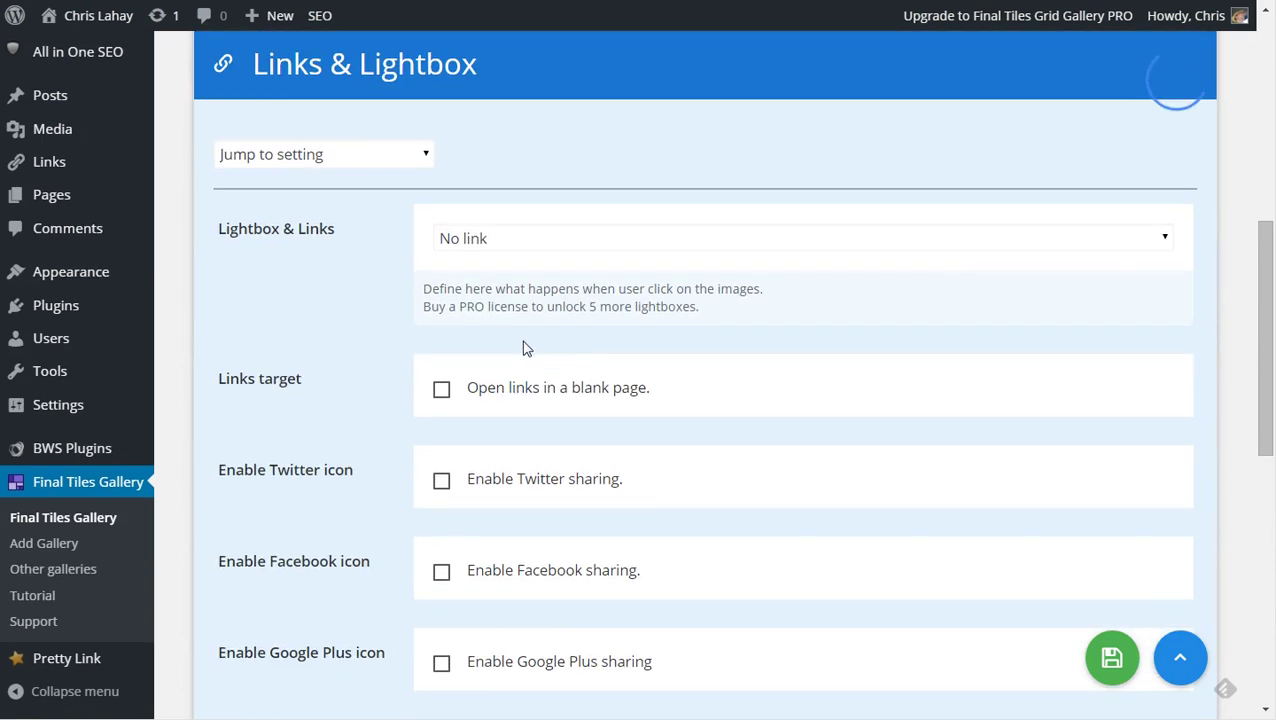
{"action": "left_click", "coordinate": [507, 240]}
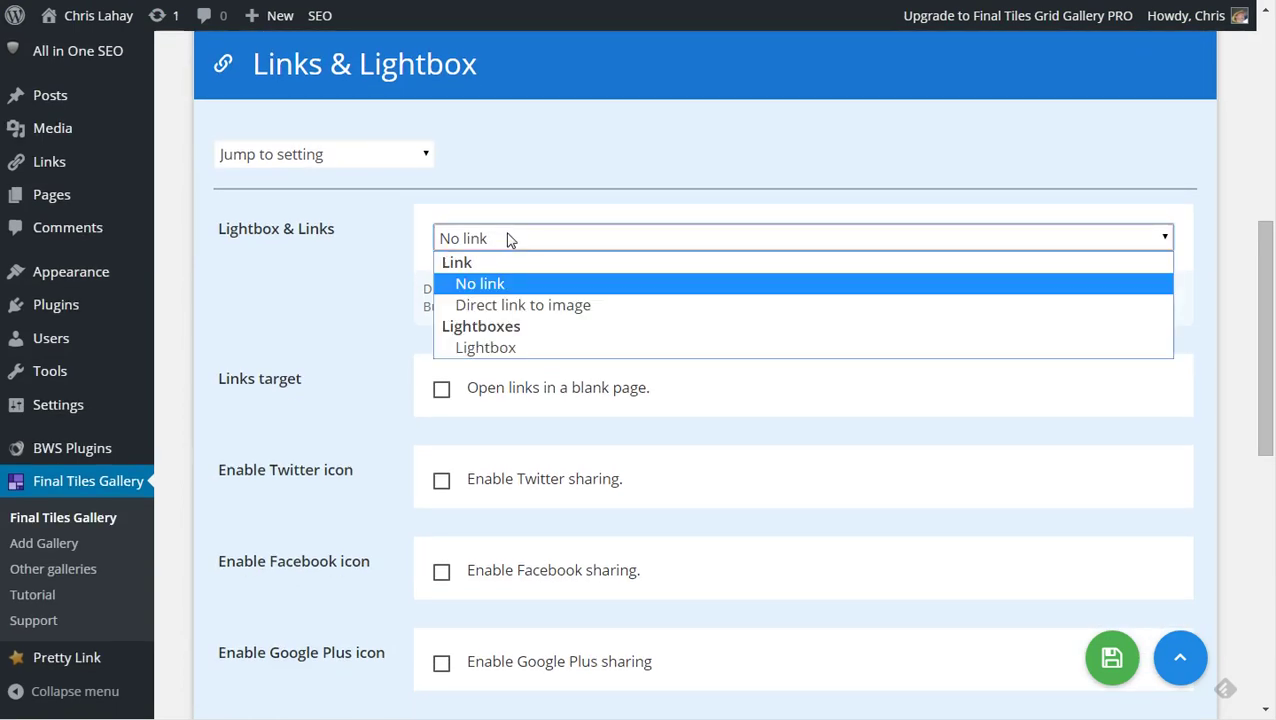
{"action": "left_click", "coordinate": [507, 349]}
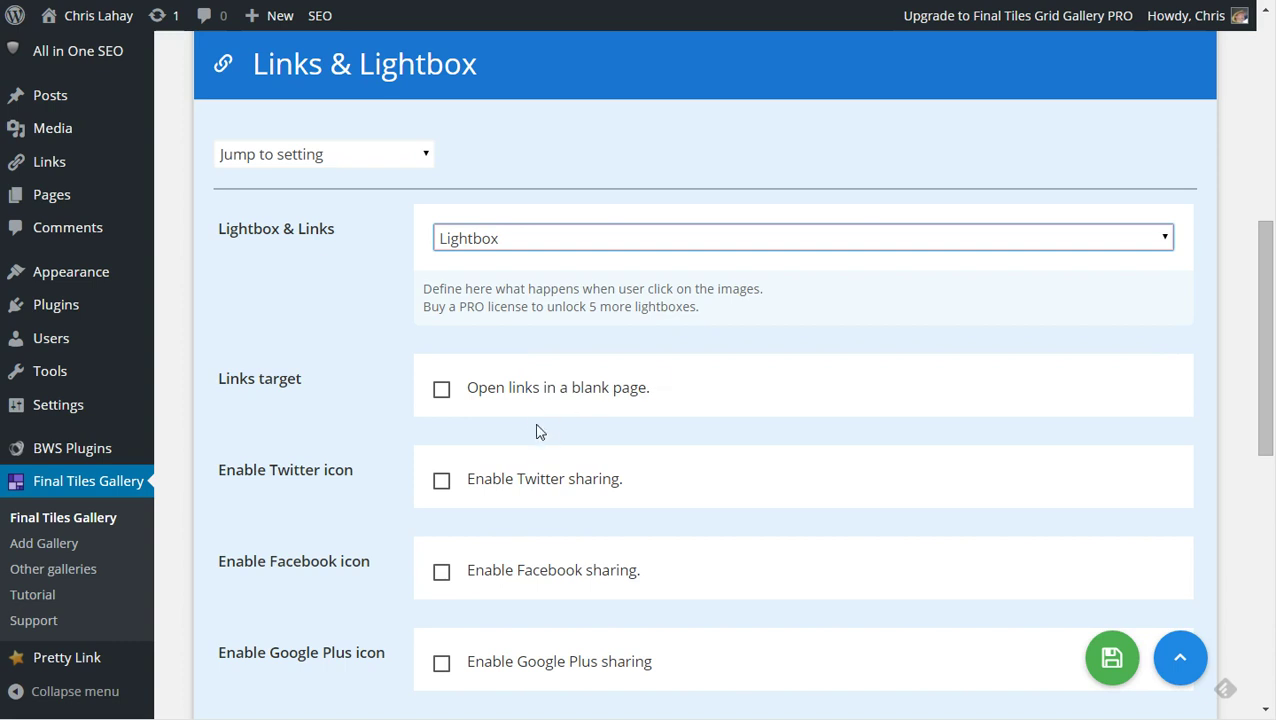
{"action": "left_click", "coordinate": [533, 387]}
{"action": "scroll", "coordinate": [1120, 556], "scroll_direction": "down", "scroll_amount": 6}
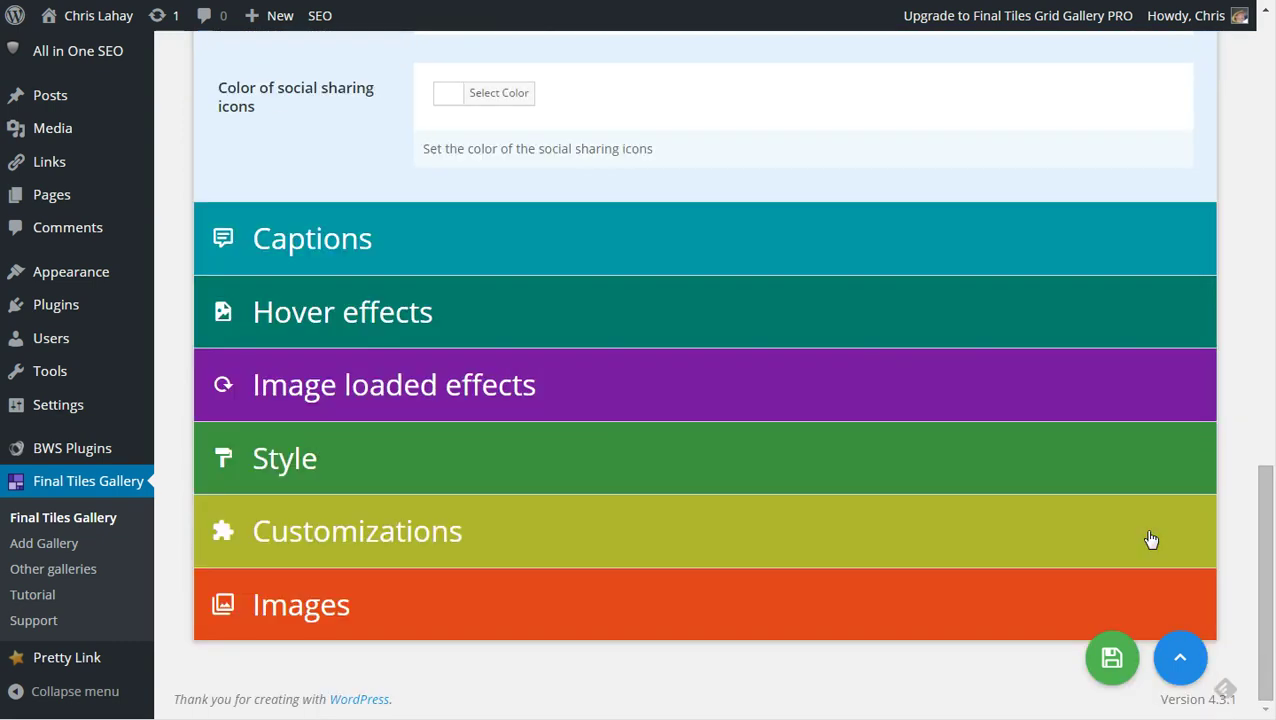
Step: Check the gallery on the previewed page again by opening the sandy beach photo
{"action": "scroll", "coordinate": [977, 561], "scroll_direction": "up", "scroll_amount": 7}
{"action": "scroll", "coordinate": [882, 495], "scroll_direction": "up", "scroll_amount": 3}
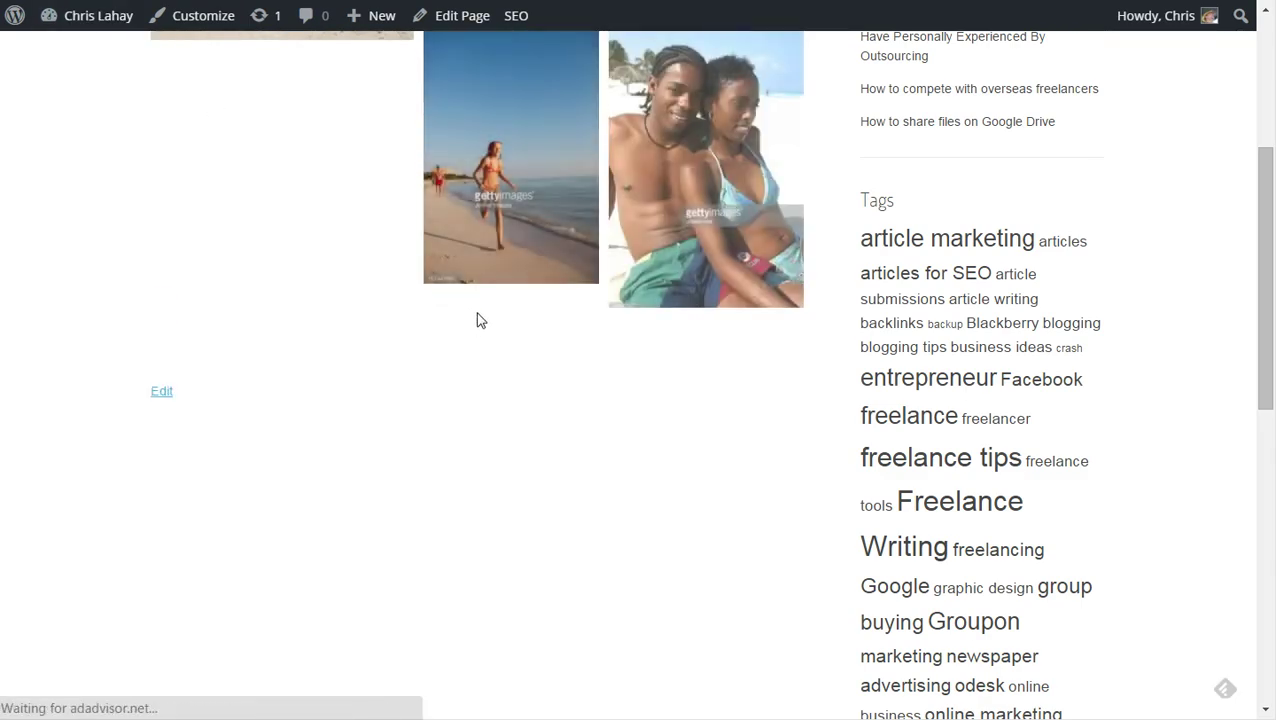
{"action": "scroll", "coordinate": [470, 290], "scroll_direction": "up", "scroll_amount": 3}
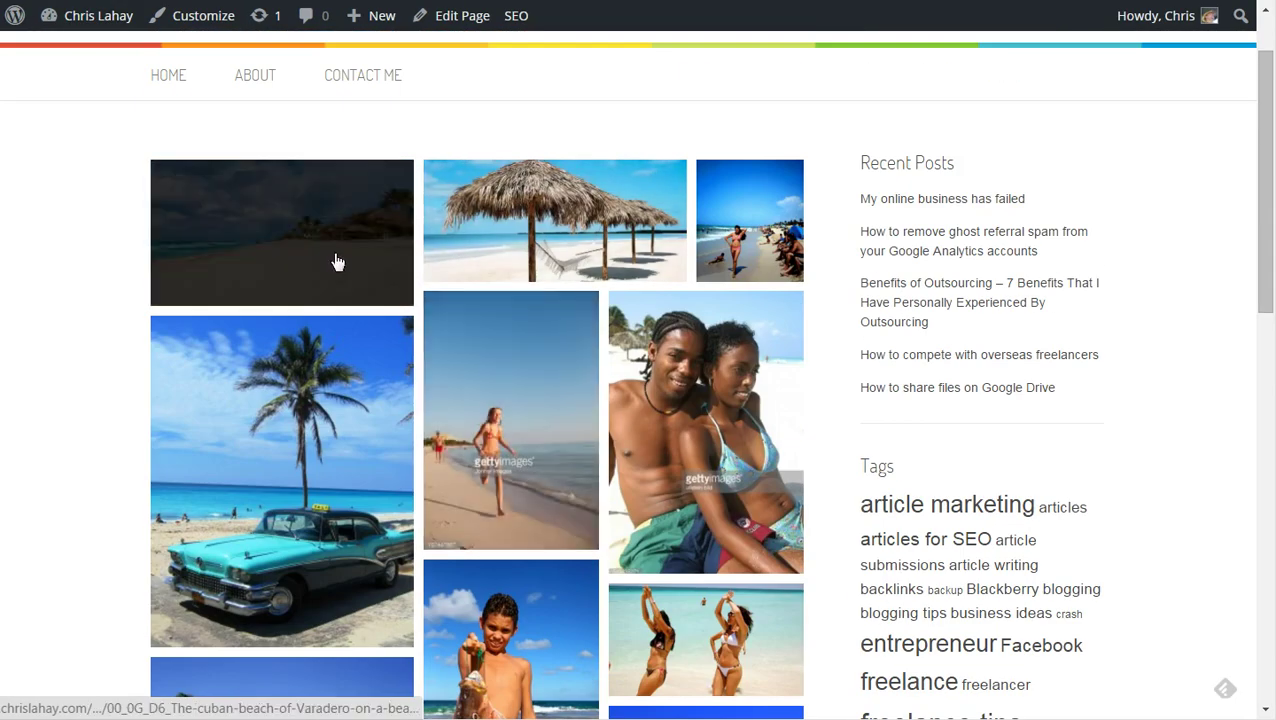
{"action": "left_click", "coordinate": [336, 262]}
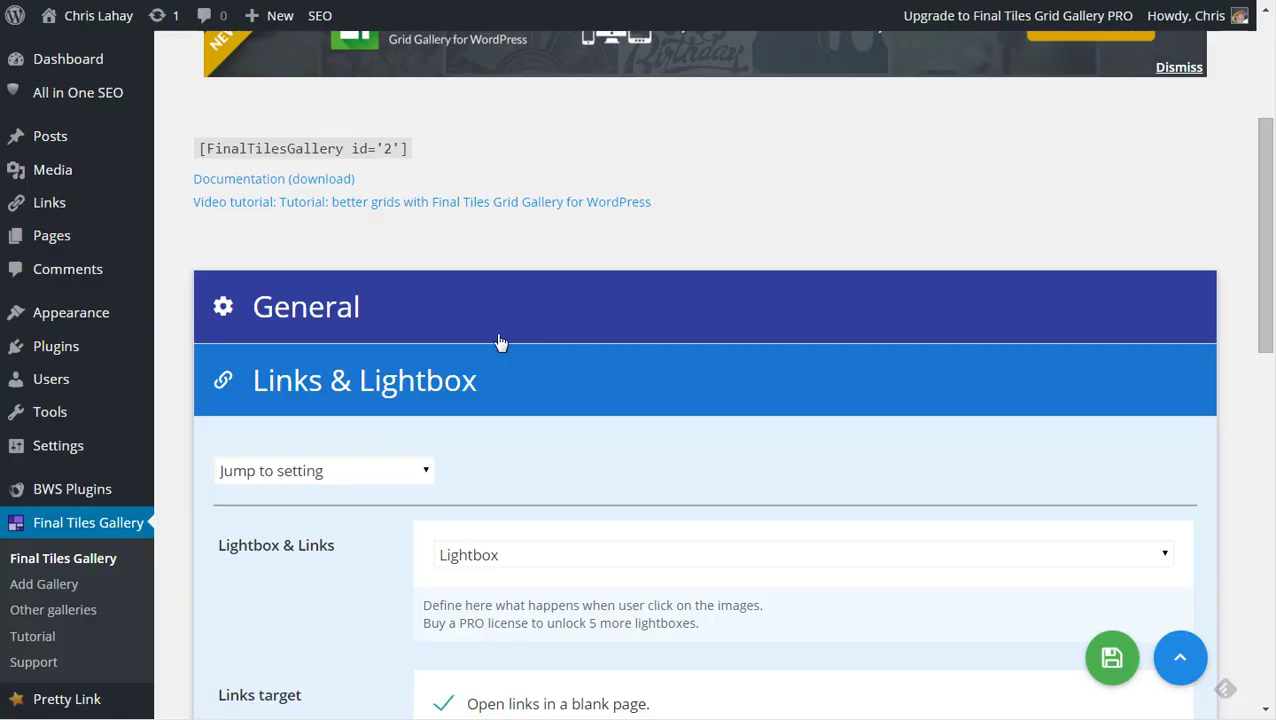
Step: Reopen Test Gallery for editing from the gallery dashboard and set Lightbox & Links to Lightbox
{"action": "scroll", "coordinate": [482, 415], "scroll_direction": "down", "scroll_amount": 2}
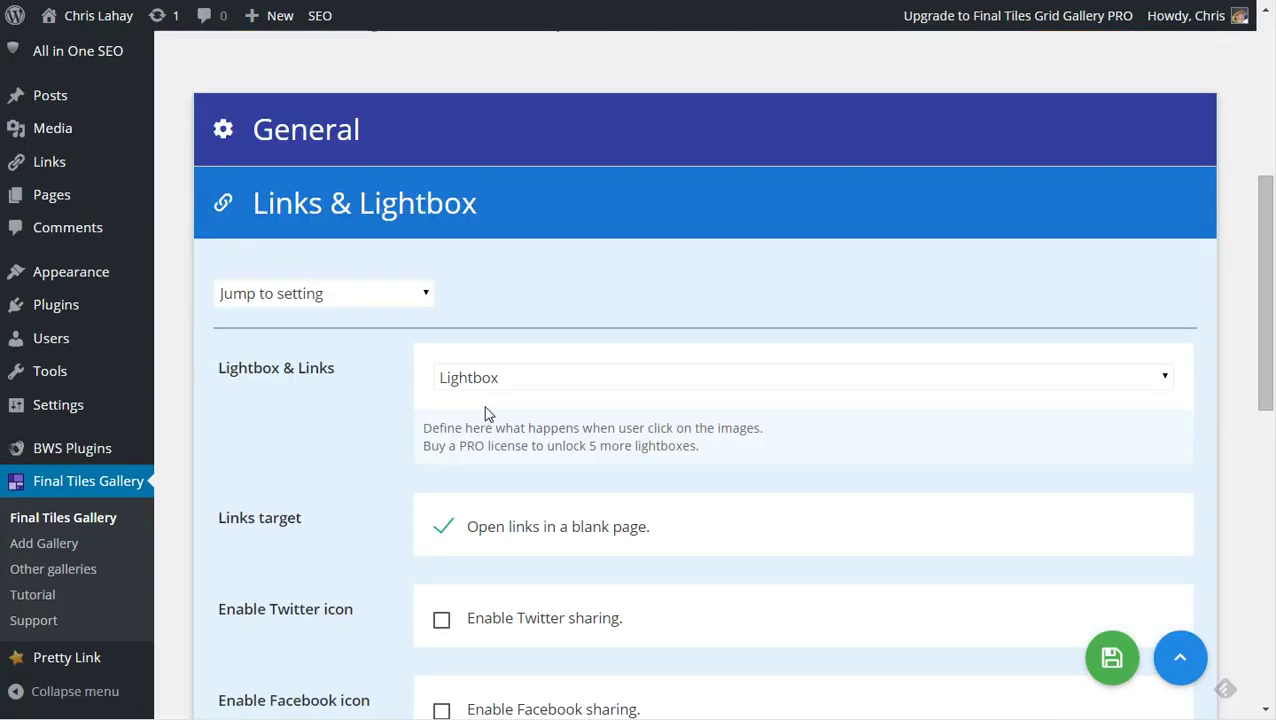
{"action": "scroll", "coordinate": [485, 413], "scroll_direction": "down", "scroll_amount": 2}
{"action": "scroll", "coordinate": [478, 413], "scroll_direction": "up", "scroll_amount": 3}
{"action": "left_click", "coordinate": [79, 558]}
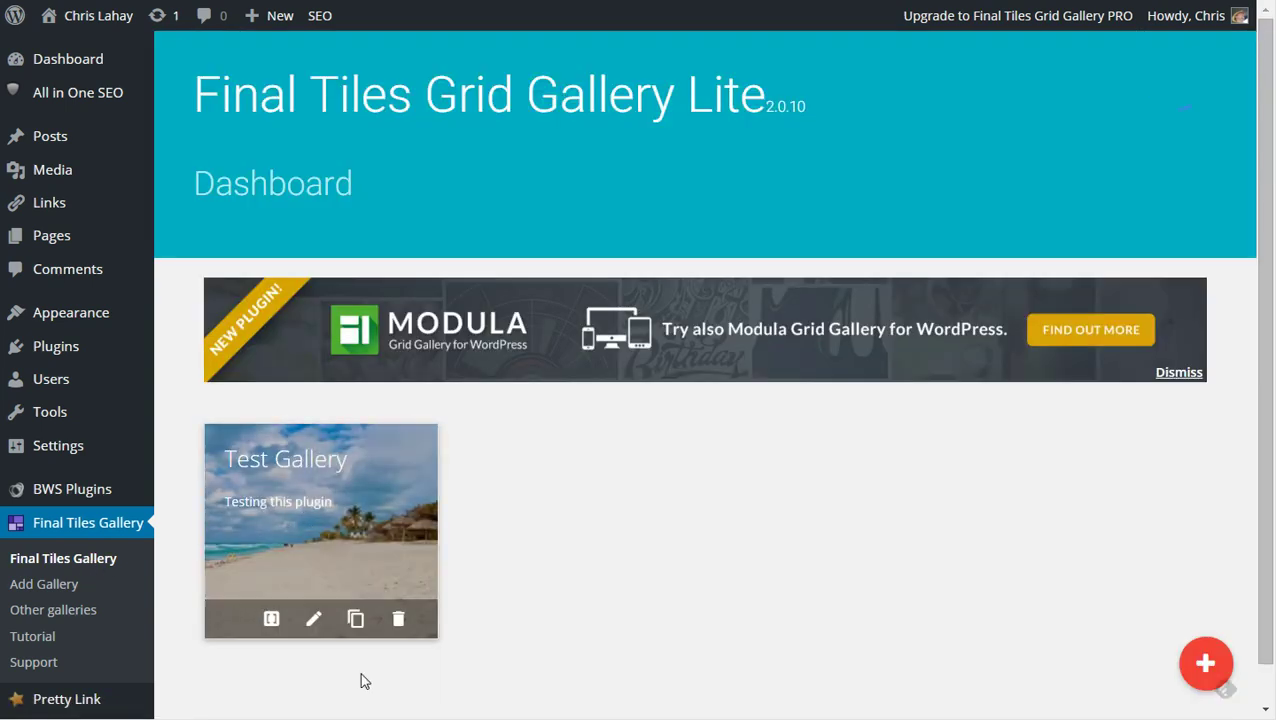
{"action": "left_click", "coordinate": [312, 620]}
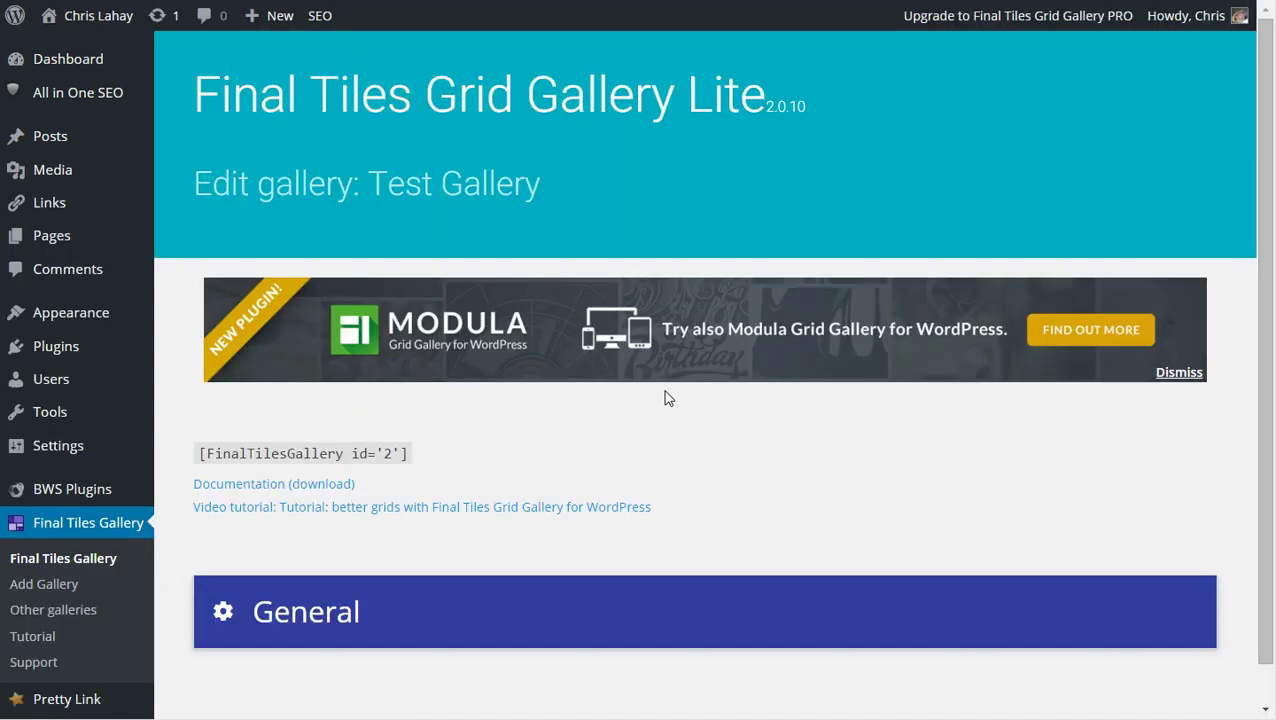
{"action": "scroll", "coordinate": [666, 396], "scroll_direction": "down", "scroll_amount": 2}
{"action": "left_click", "coordinate": [370, 500]}
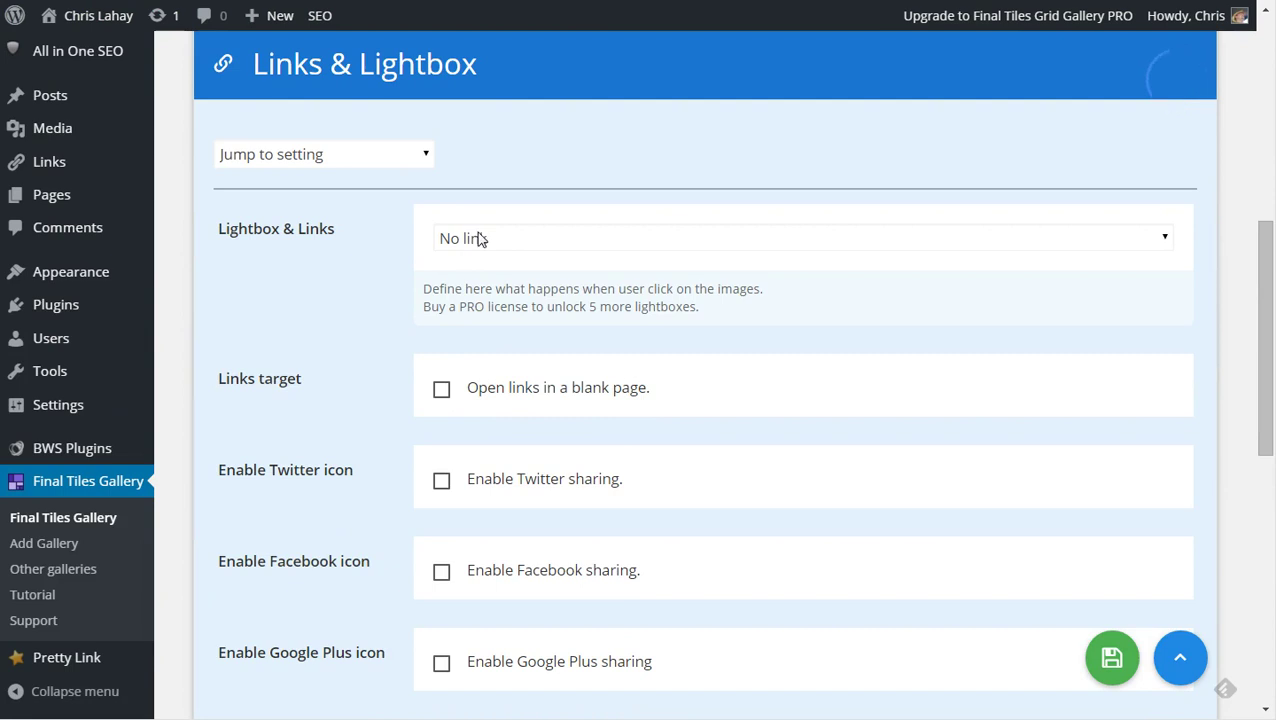
{"action": "left_click", "coordinate": [480, 238]}
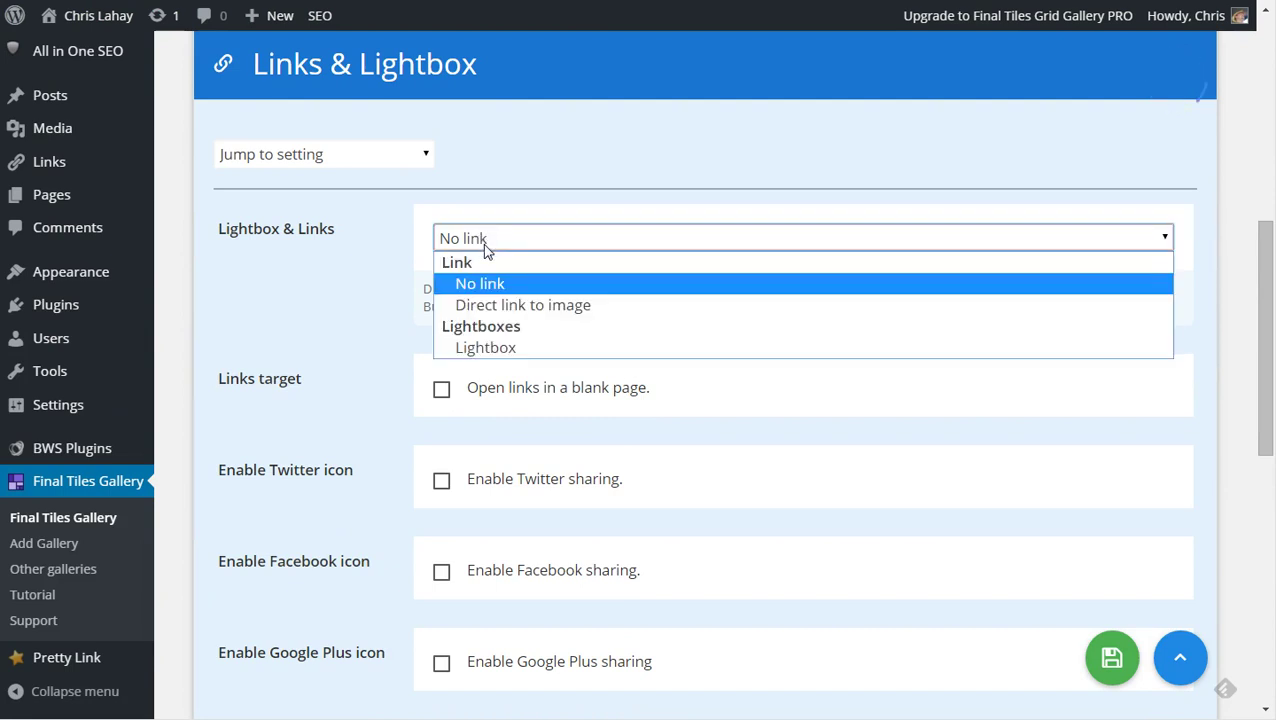
{"action": "left_click", "coordinate": [486, 348]}
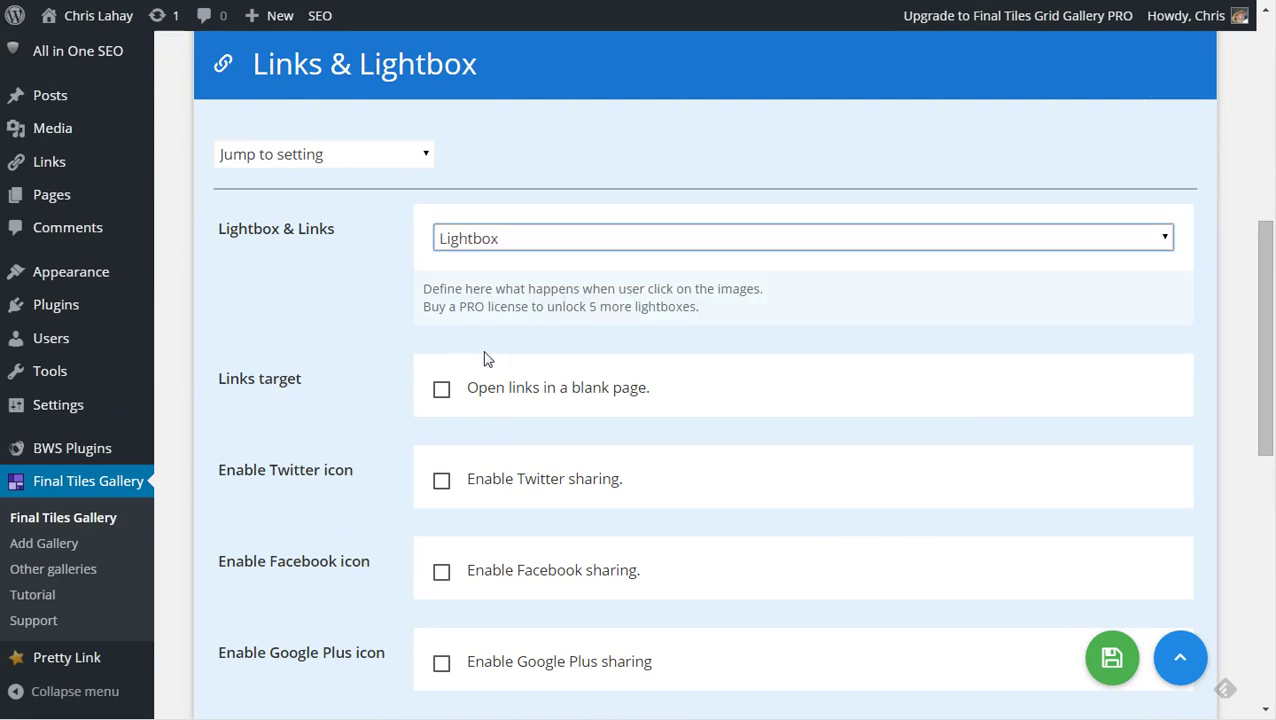
Step: Set the gallery's image size to medium (300x300) in the Images section and save the gallery
{"action": "scroll", "coordinate": [664, 447], "scroll_direction": "down", "scroll_amount": 7}
{"action": "scroll", "coordinate": [610, 601], "scroll_direction": "up", "scroll_amount": 3}
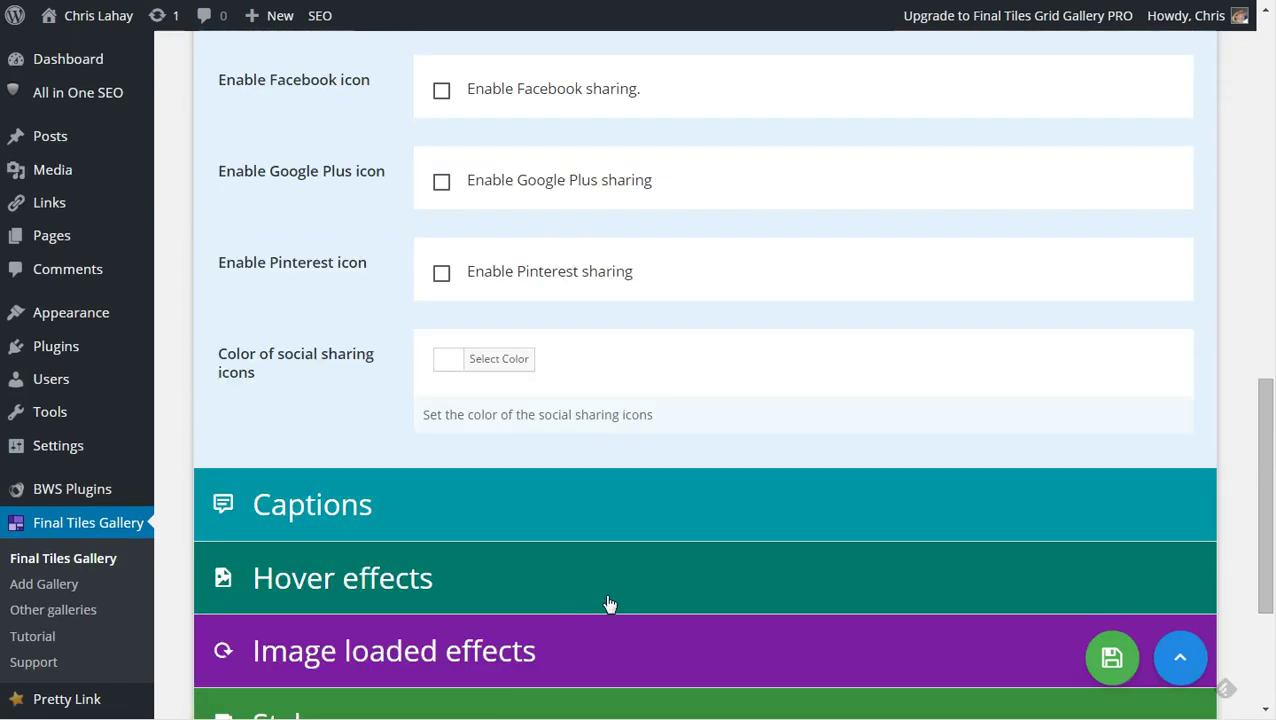
{"action": "scroll", "coordinate": [590, 590], "scroll_direction": "down", "scroll_amount": 3}
{"action": "left_click", "coordinate": [450, 601]}
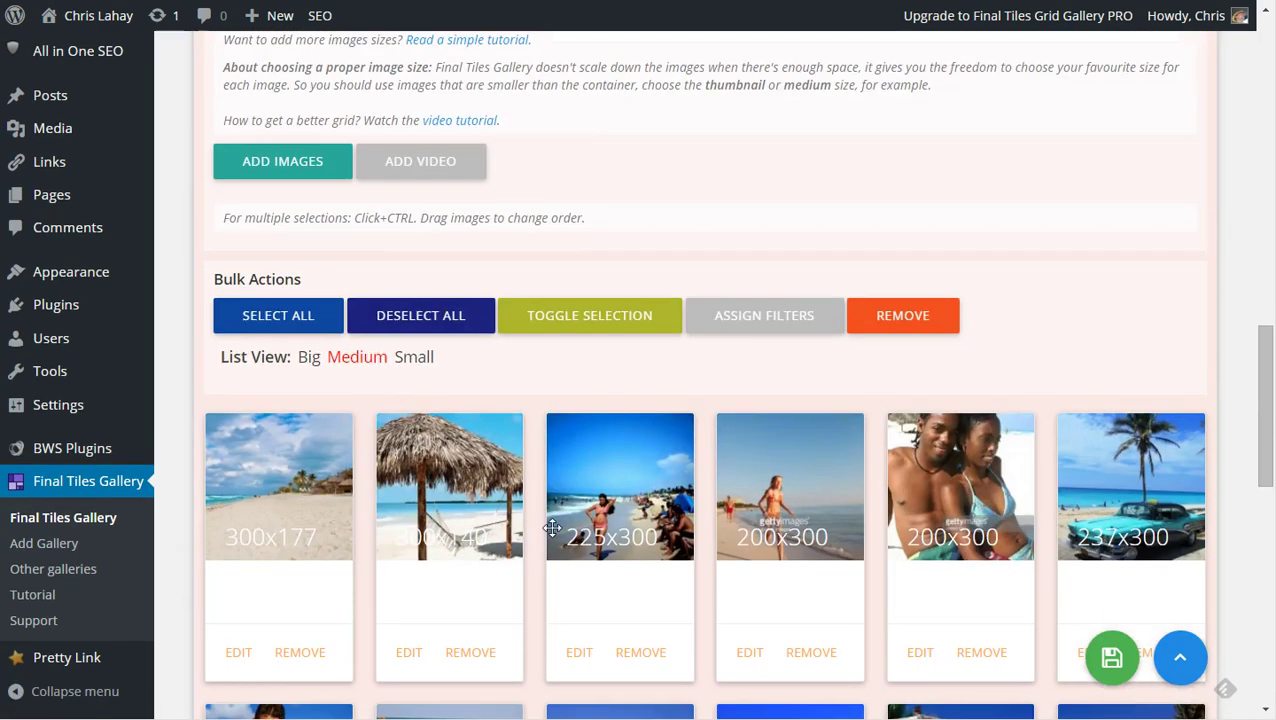
{"action": "scroll", "coordinate": [556, 512], "scroll_direction": "down", "scroll_amount": 2}
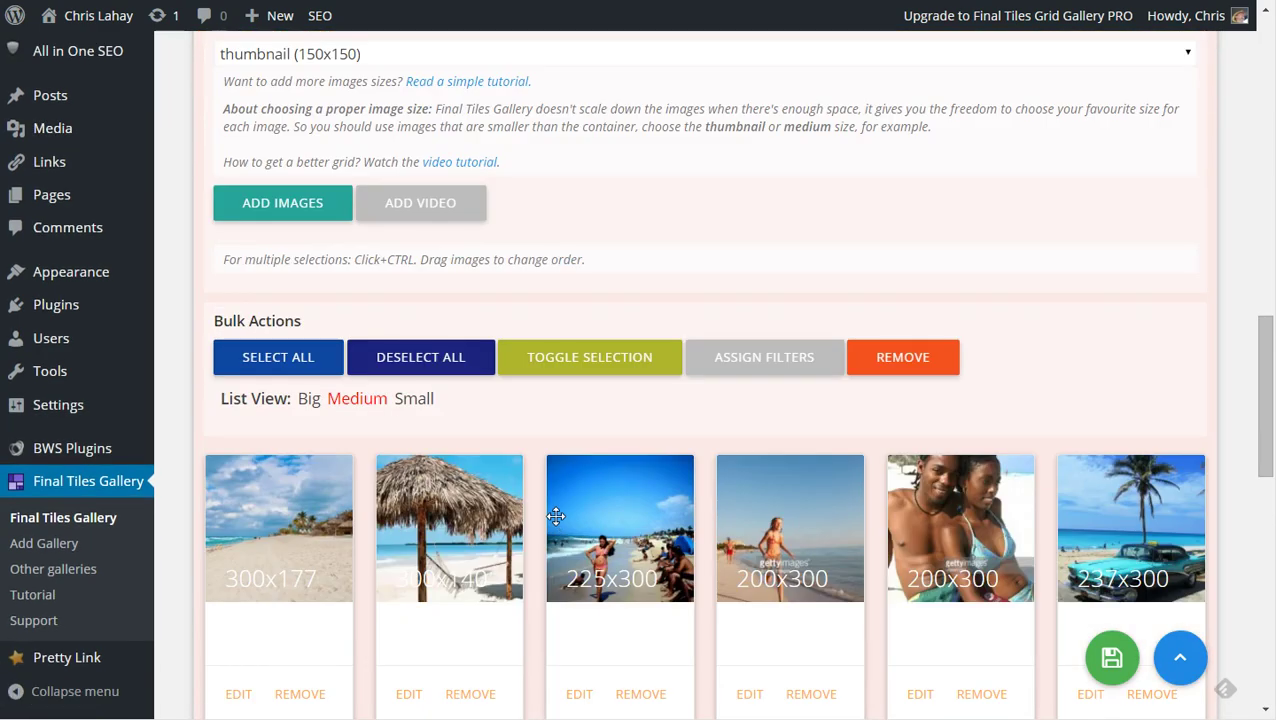
{"action": "scroll", "coordinate": [556, 516], "scroll_direction": "up", "scroll_amount": 3}
{"action": "left_click", "coordinate": [418, 320]}
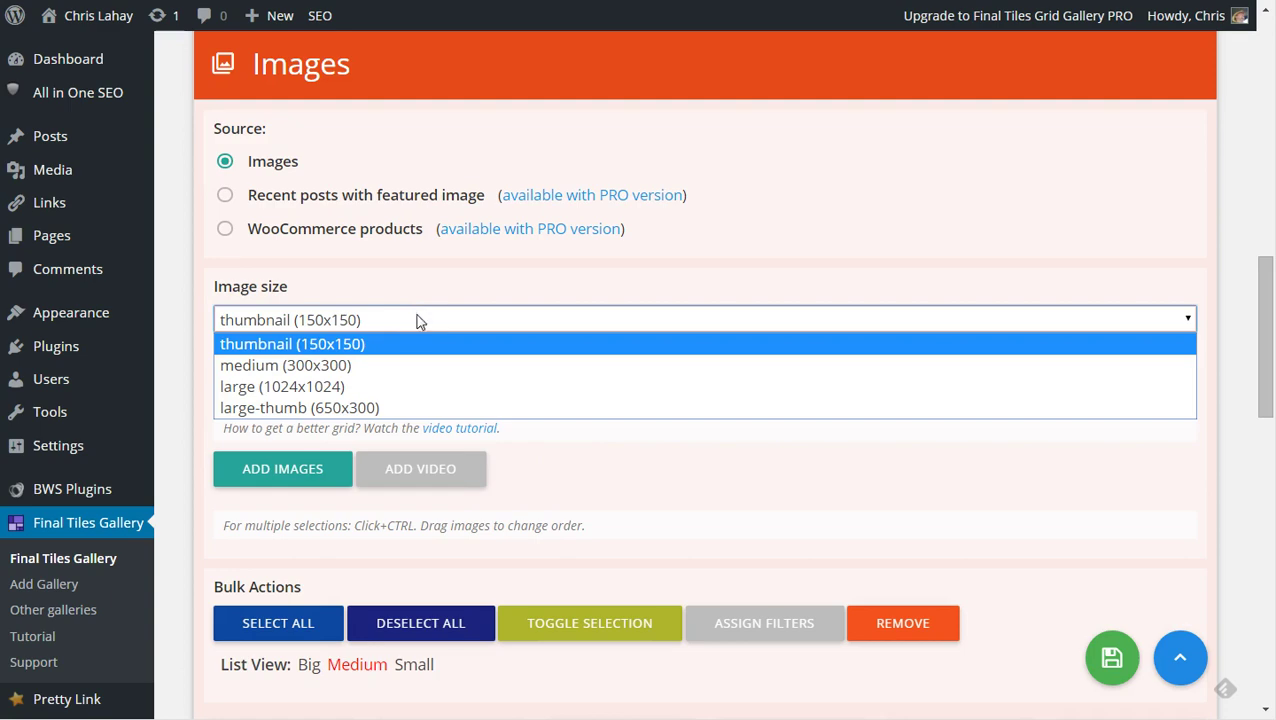
{"action": "left_click", "coordinate": [379, 365]}
{"action": "scroll", "coordinate": [470, 347], "scroll_direction": "down", "scroll_amount": 15}
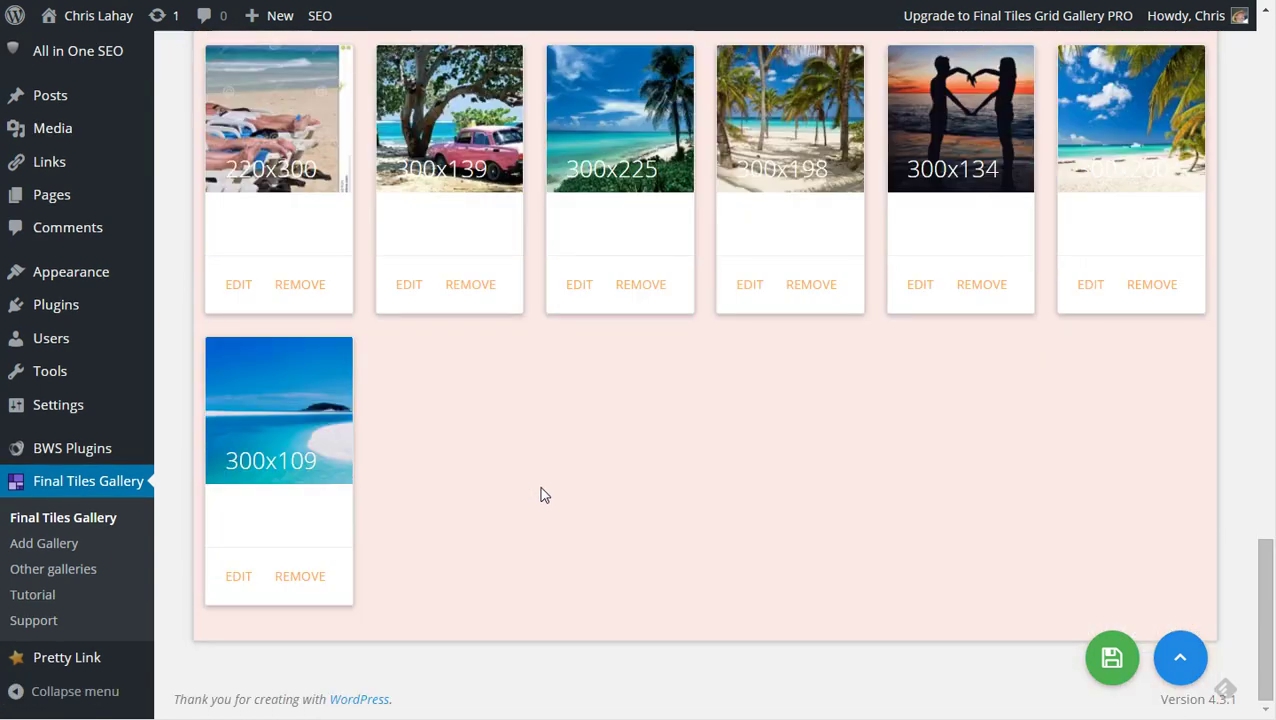
{"action": "scroll", "coordinate": [540, 490], "scroll_direction": "up", "scroll_amount": 20}
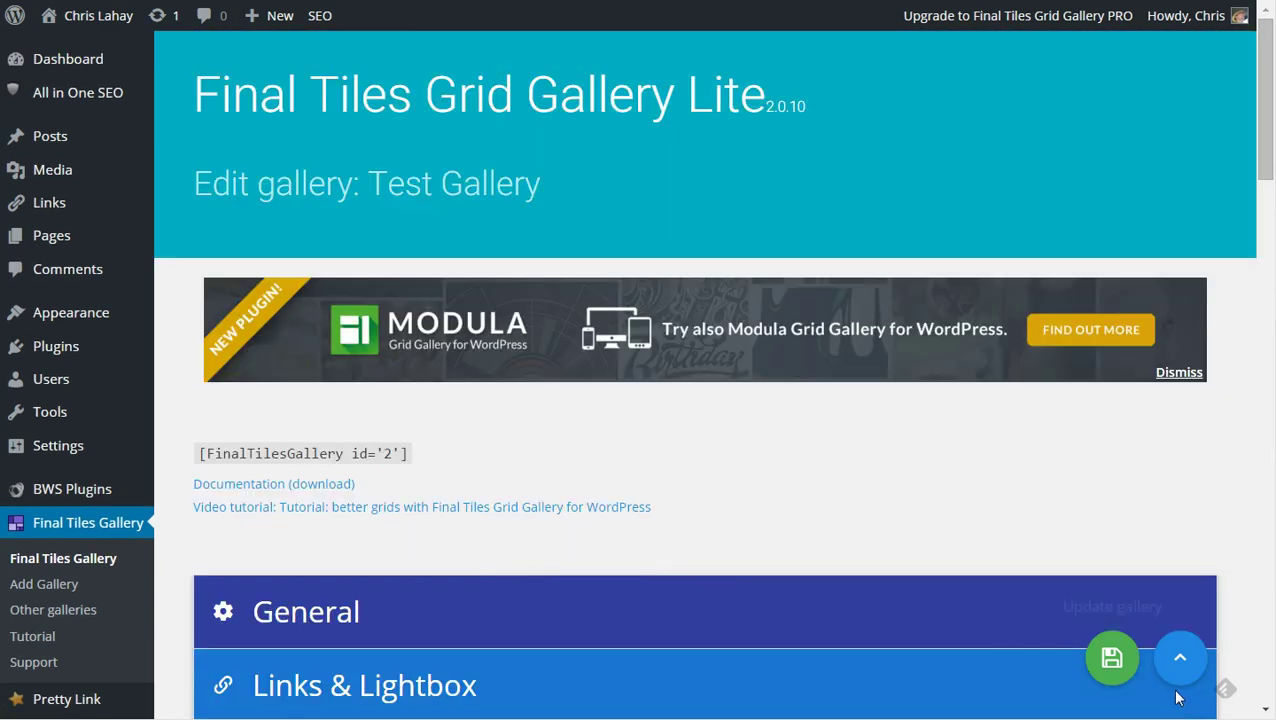
{"action": "left_click", "coordinate": [1112, 657]}
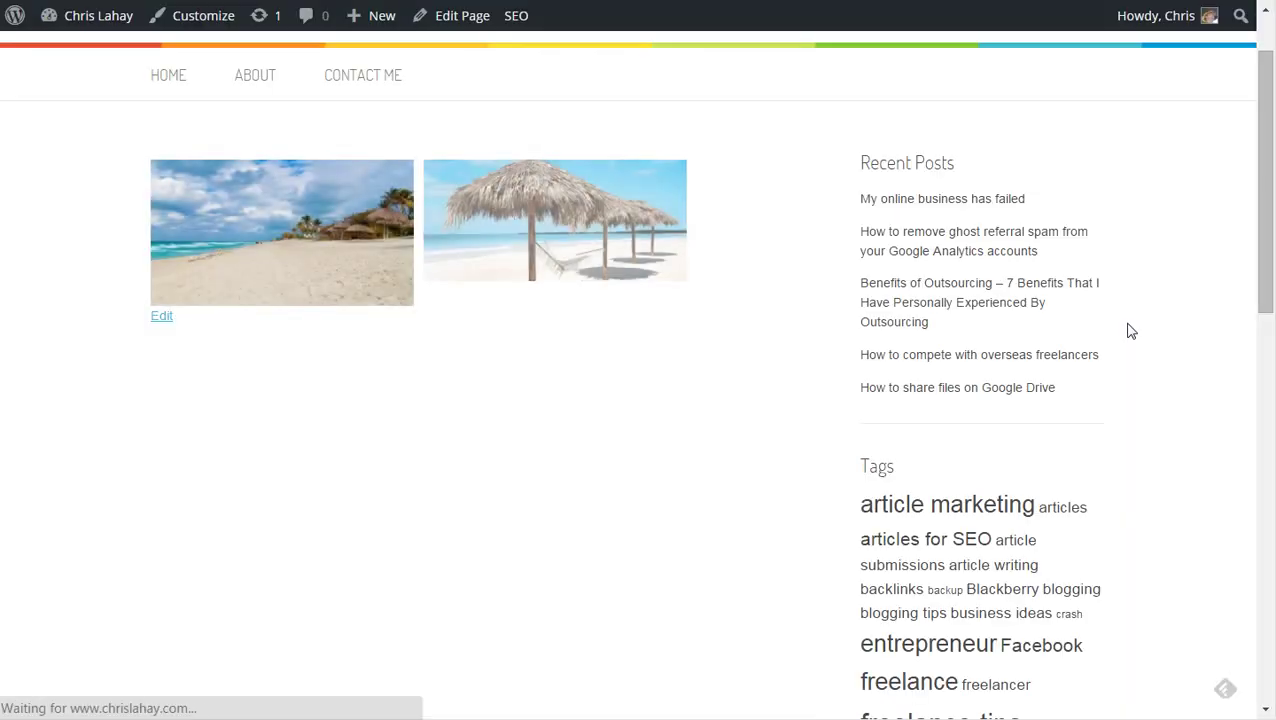
Step: Open the sandy beach photo in the page preview, browse the lightbox images, close it, and look over the gallery tiles
{"action": "left_click", "coordinate": [359, 253]}
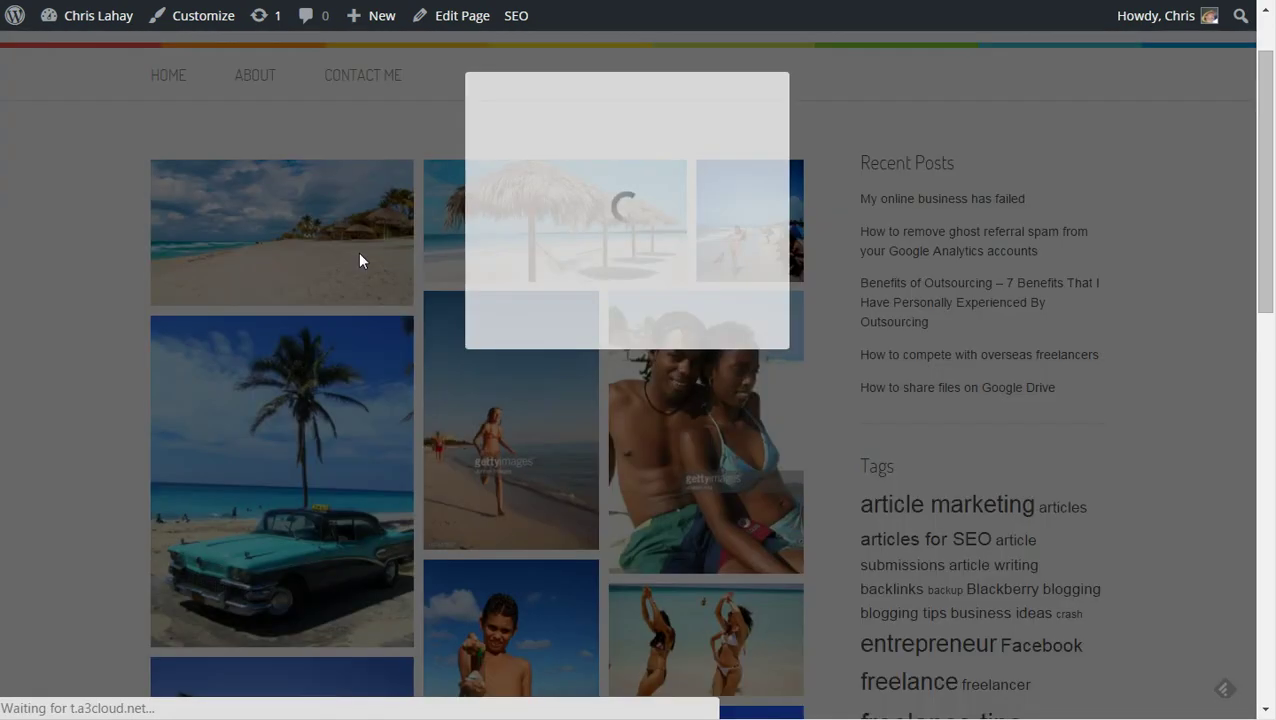
{"action": "left_click", "coordinate": [986, 300]}
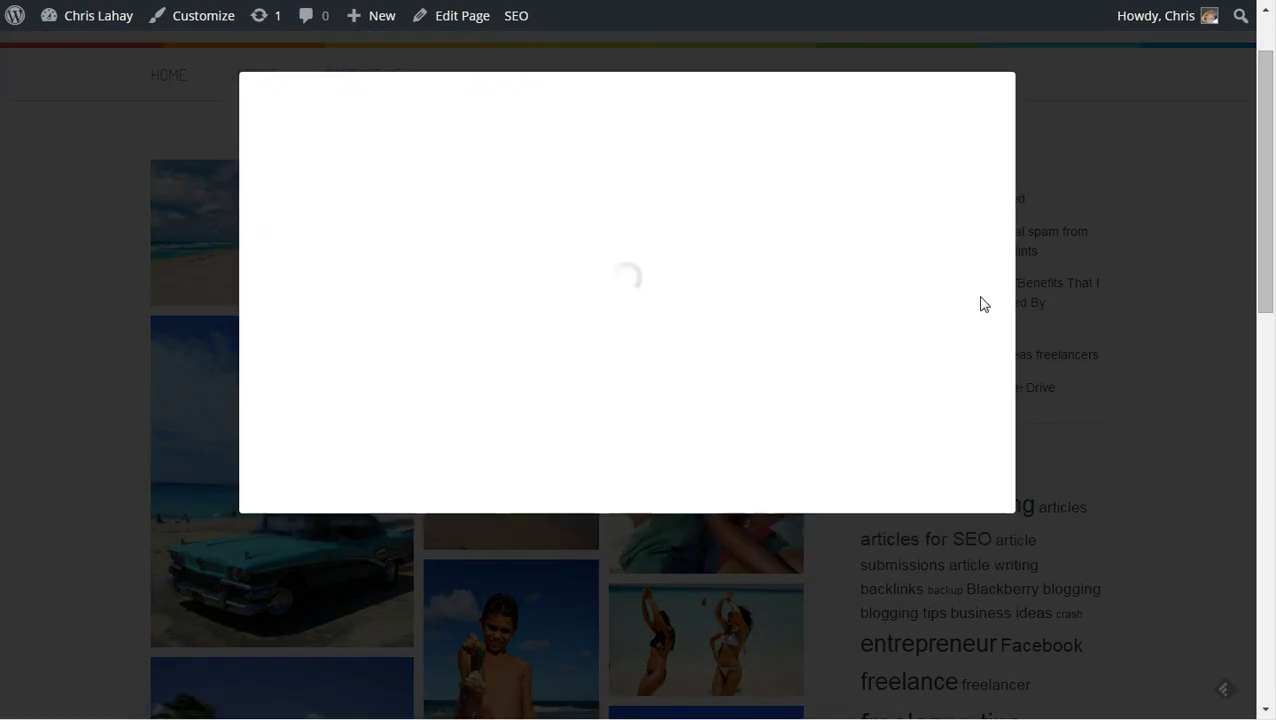
{"action": "left_click", "coordinate": [964, 251]}
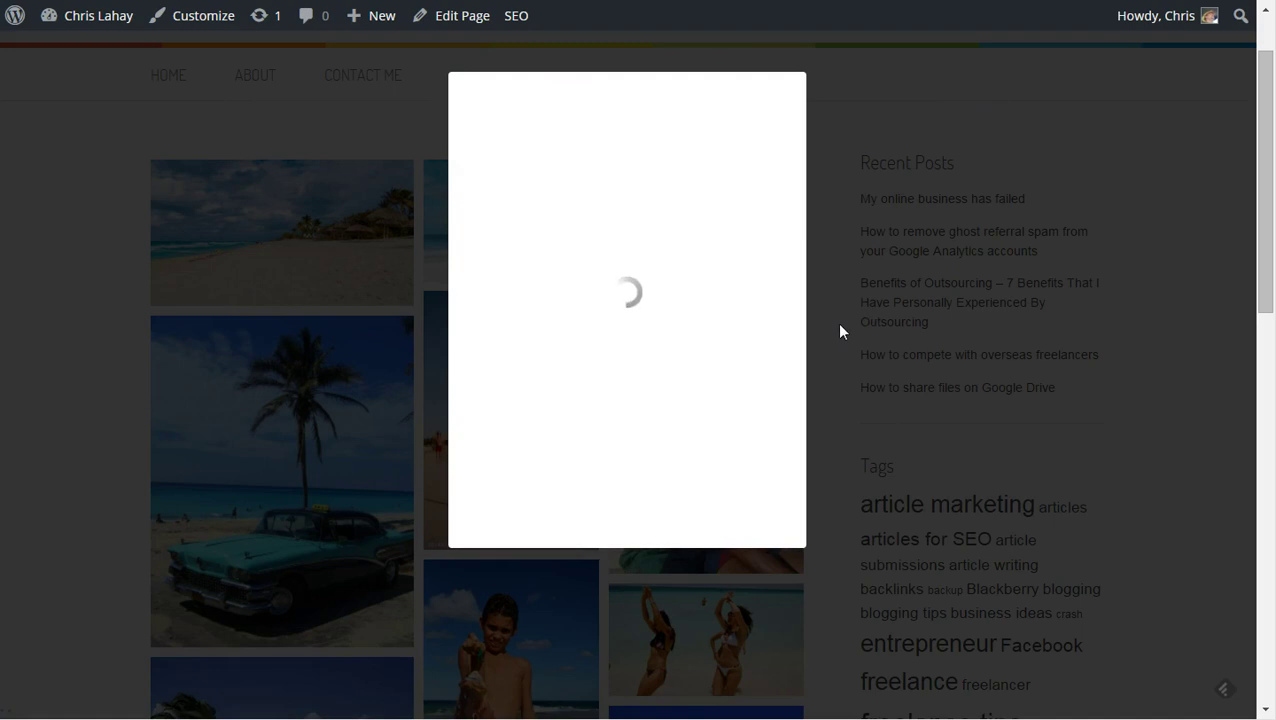
{"action": "left_click", "coordinate": [778, 320]}
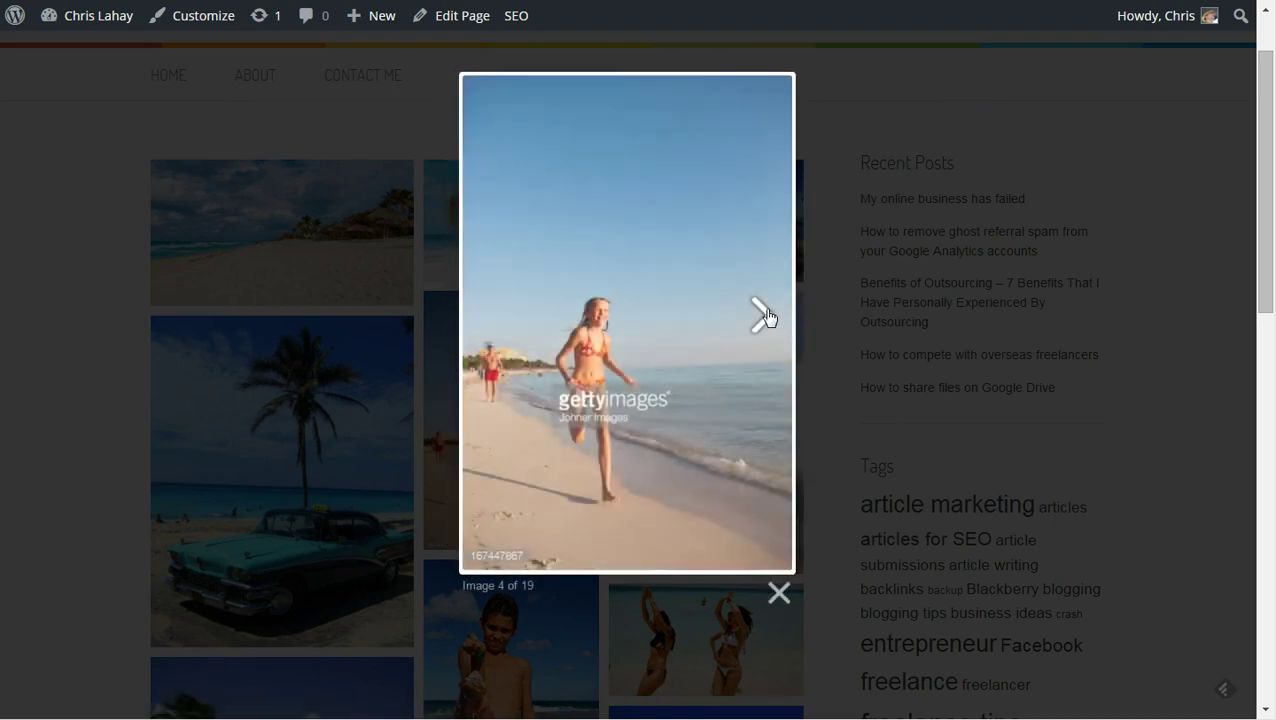
{"action": "left_click", "coordinate": [770, 316]}
{"action": "left_click", "coordinate": [784, 350]}
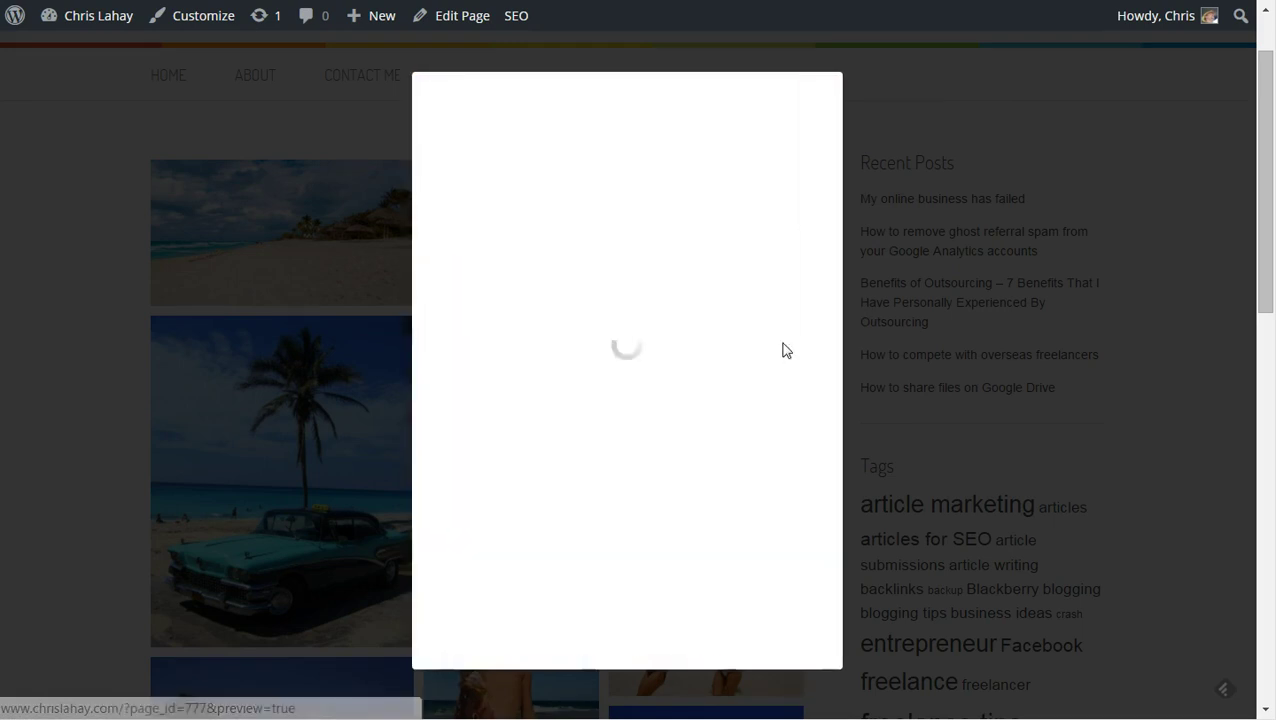
{"action": "left_click", "coordinate": [851, 704]}
{"action": "scroll", "coordinate": [849, 400], "scroll_direction": "down", "scroll_amount": 3}
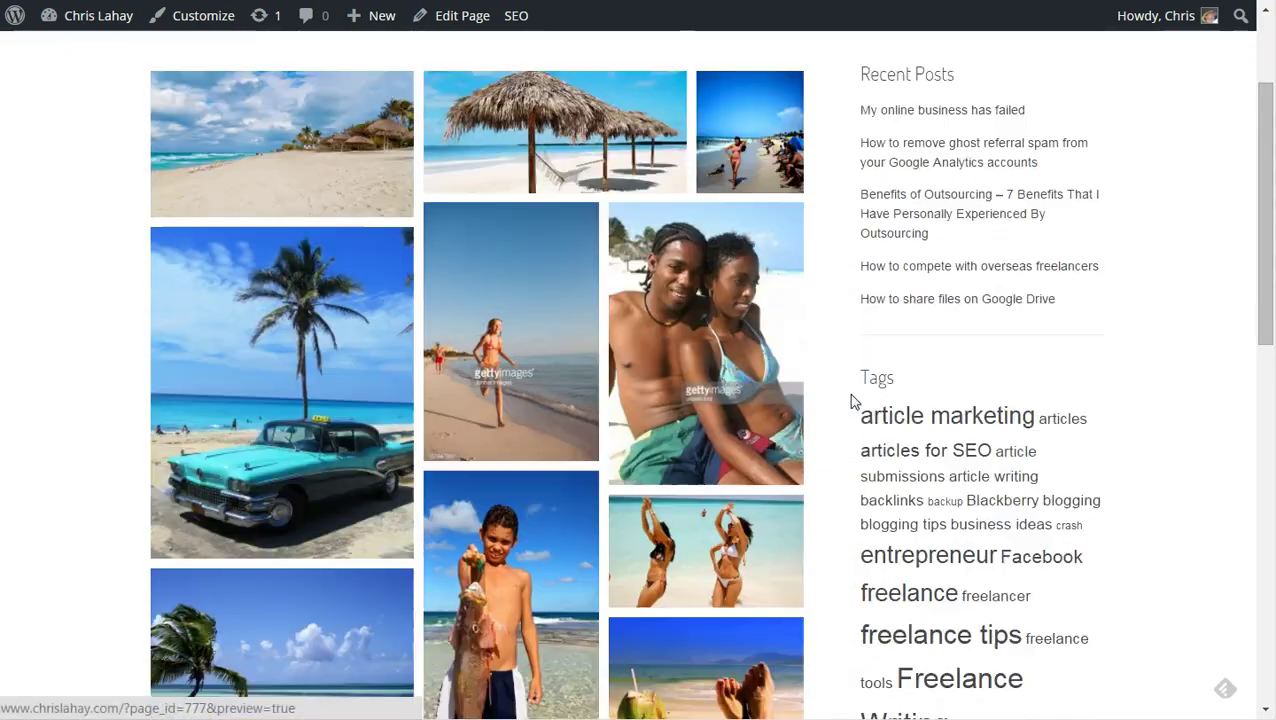
{"action": "scroll", "coordinate": [849, 408], "scroll_direction": "down", "scroll_amount": 3}
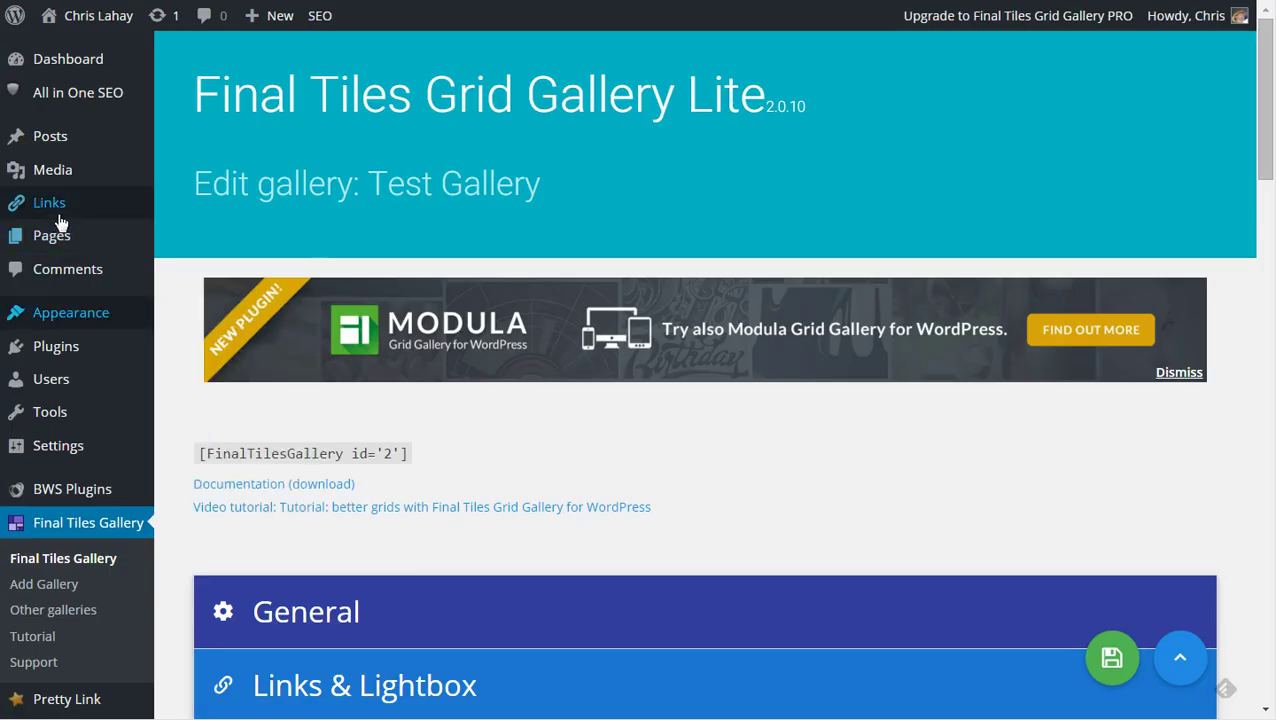
Step: On a new page, start creating a media gallery and select nine photos, from the sandy beach to the Cayo Guillermo beach
{"action": "mouse_move", "coordinate": [57, 245]}
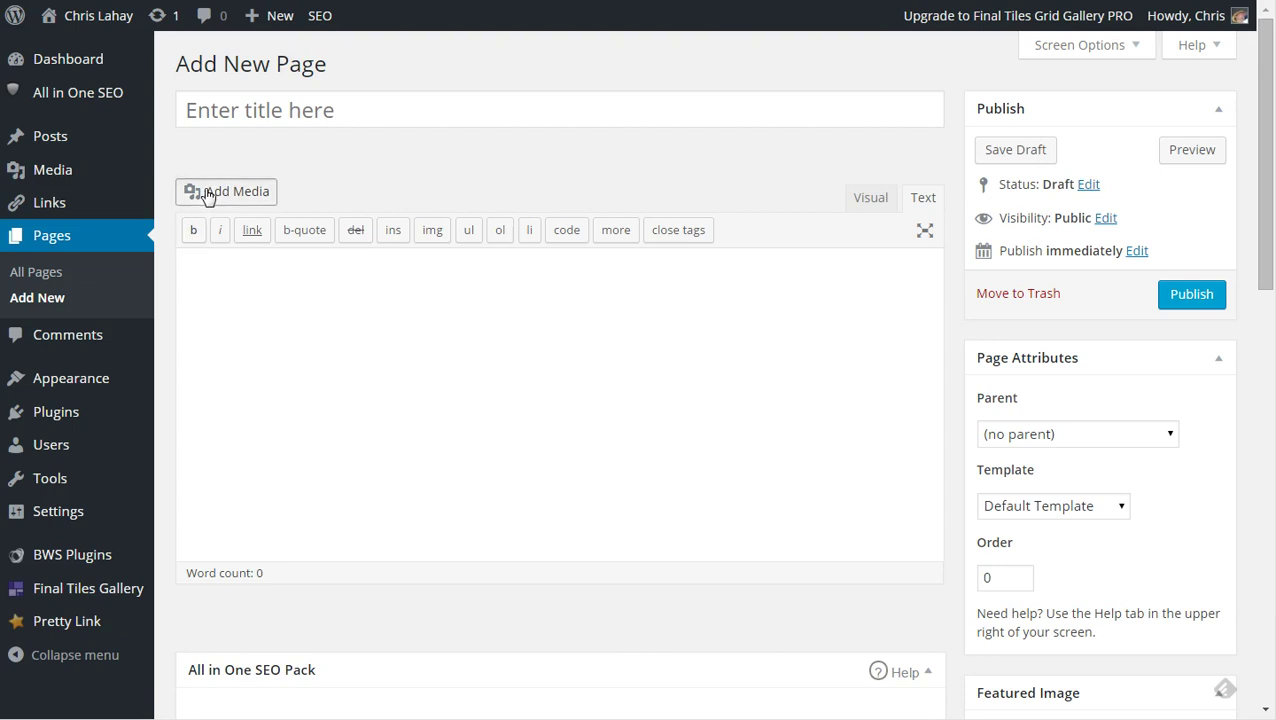
{"action": "left_click", "coordinate": [115, 89]}
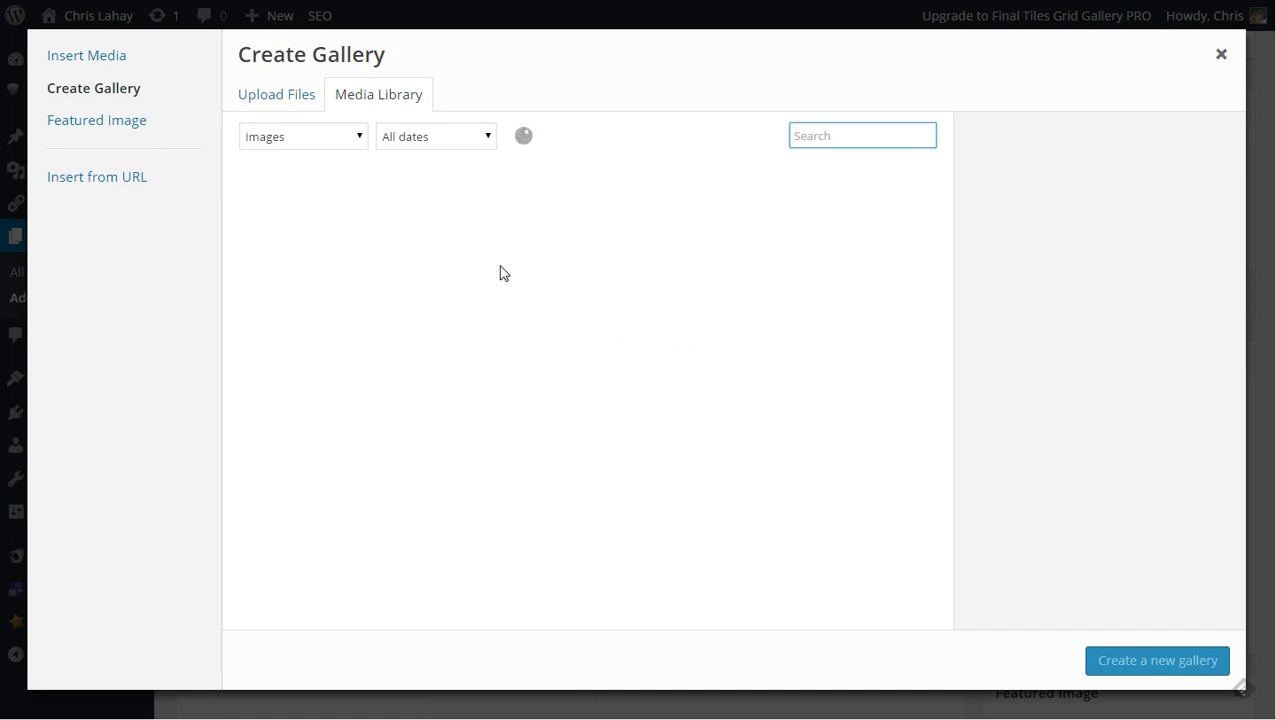
{"action": "scroll", "coordinate": [829, 466], "scroll_direction": "down", "scroll_amount": 2}
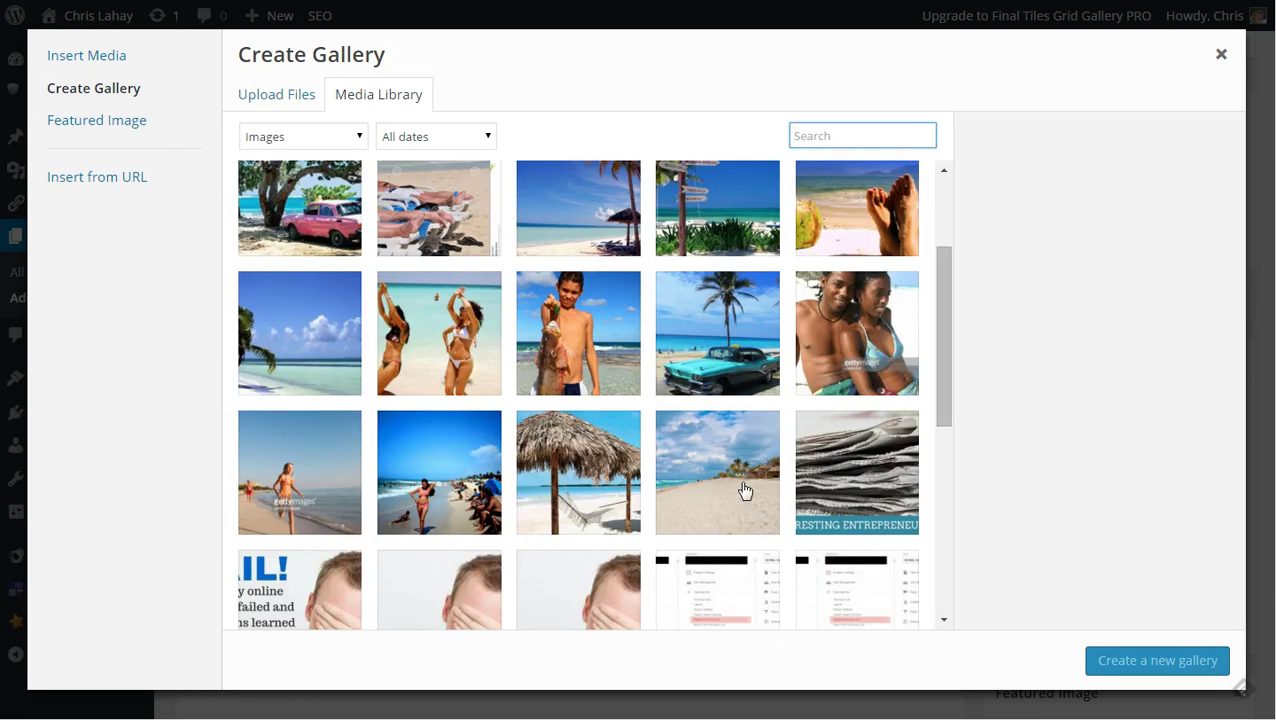
{"action": "left_click", "coordinate": [735, 480]}
{"action": "left_click", "coordinate": [580, 472]}
{"action": "left_click", "coordinate": [456, 488]}
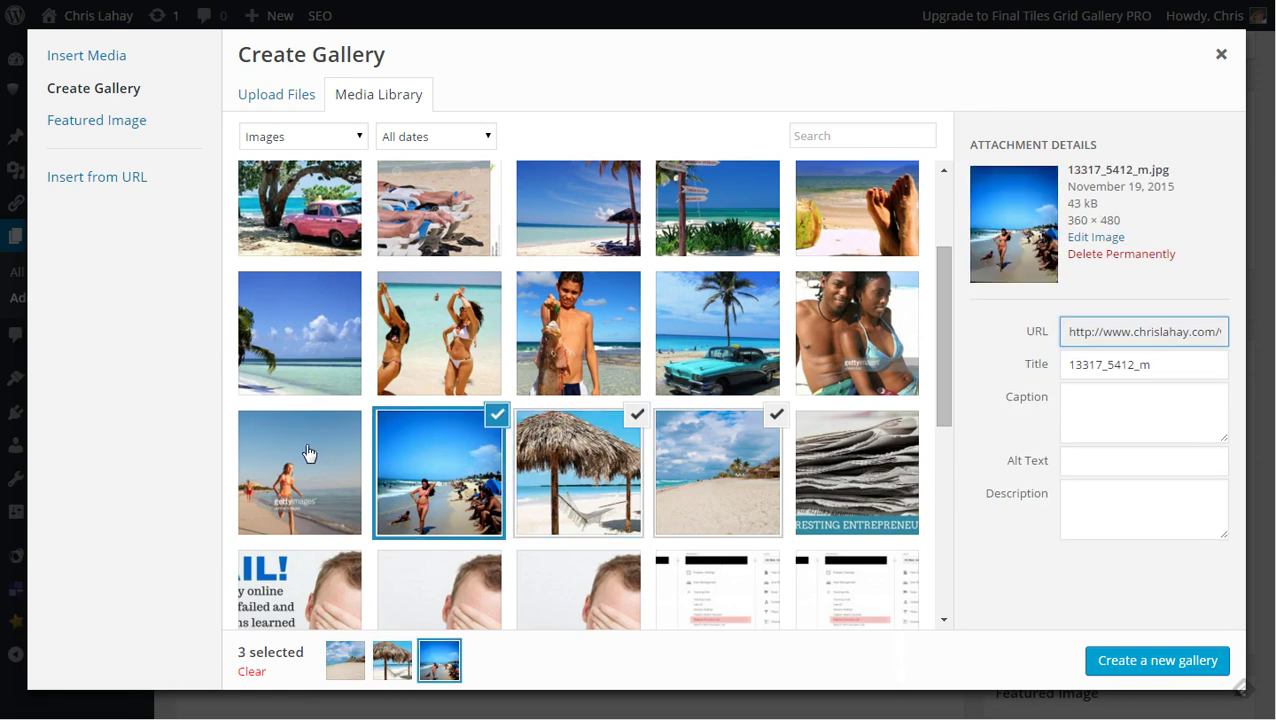
{"action": "left_click", "coordinate": [309, 453]}
{"action": "left_click", "coordinate": [855, 333]}
{"action": "left_click", "coordinate": [717, 333]}
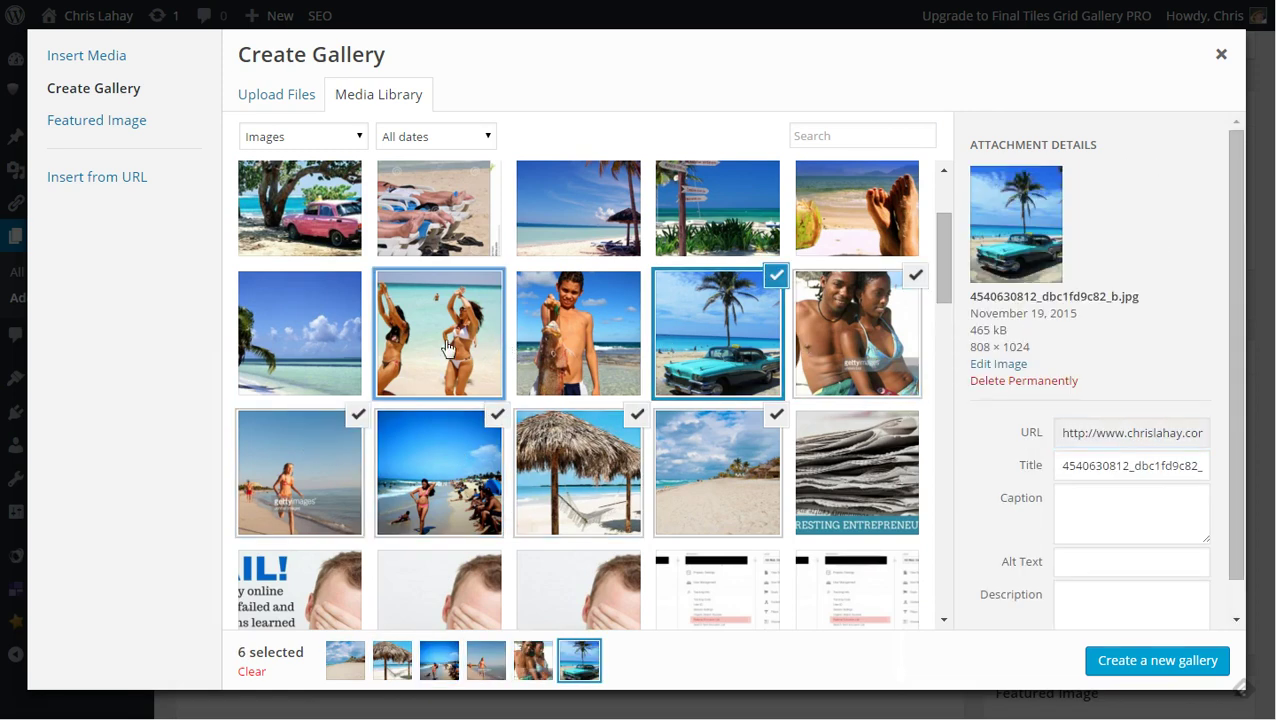
{"action": "left_click", "coordinate": [565, 337]}
{"action": "left_click", "coordinate": [492, 340]}
{"action": "left_click", "coordinate": [305, 340]}
Step: Add the ten remaining Cuba photos in the first two media library rows to the gallery selection
{"action": "scroll", "coordinate": [312, 360], "scroll_direction": "up", "scroll_amount": 2}
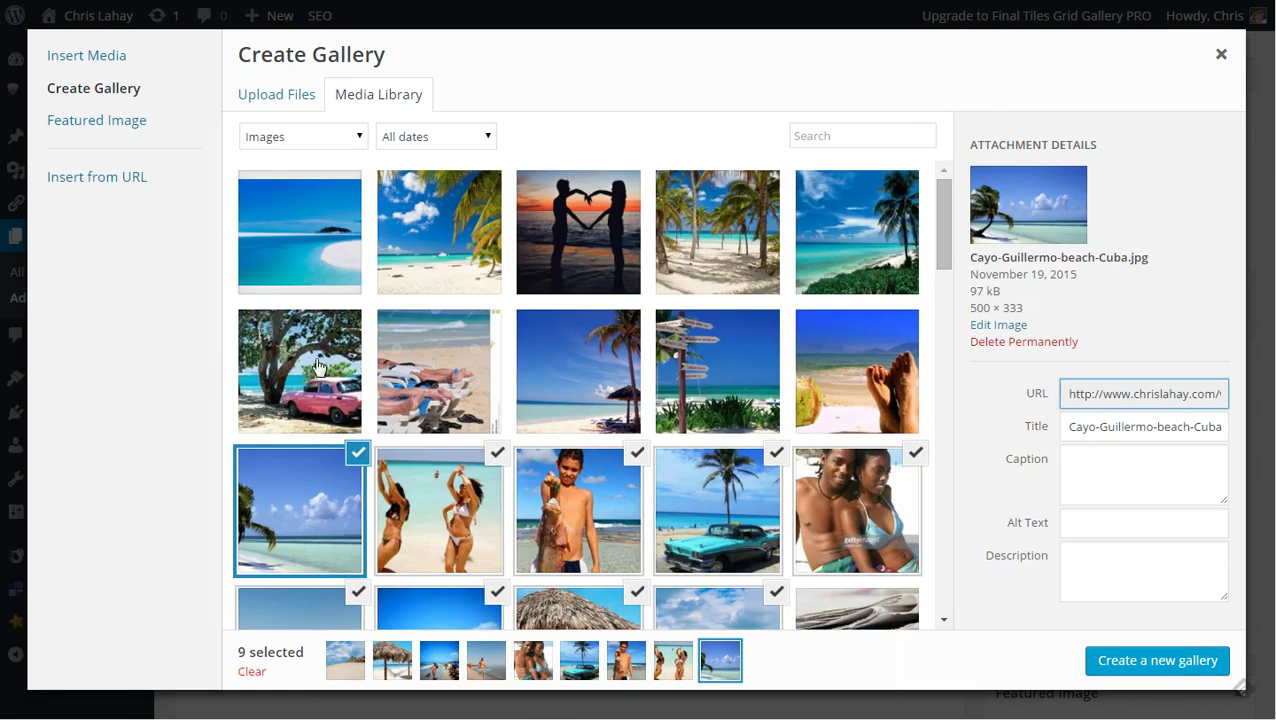
{"action": "left_click", "coordinate": [318, 366]}
{"action": "left_click", "coordinate": [467, 367]}
{"action": "left_click", "coordinate": [572, 370]}
{"action": "left_click", "coordinate": [763, 365]}
{"action": "left_click", "coordinate": [834, 362]}
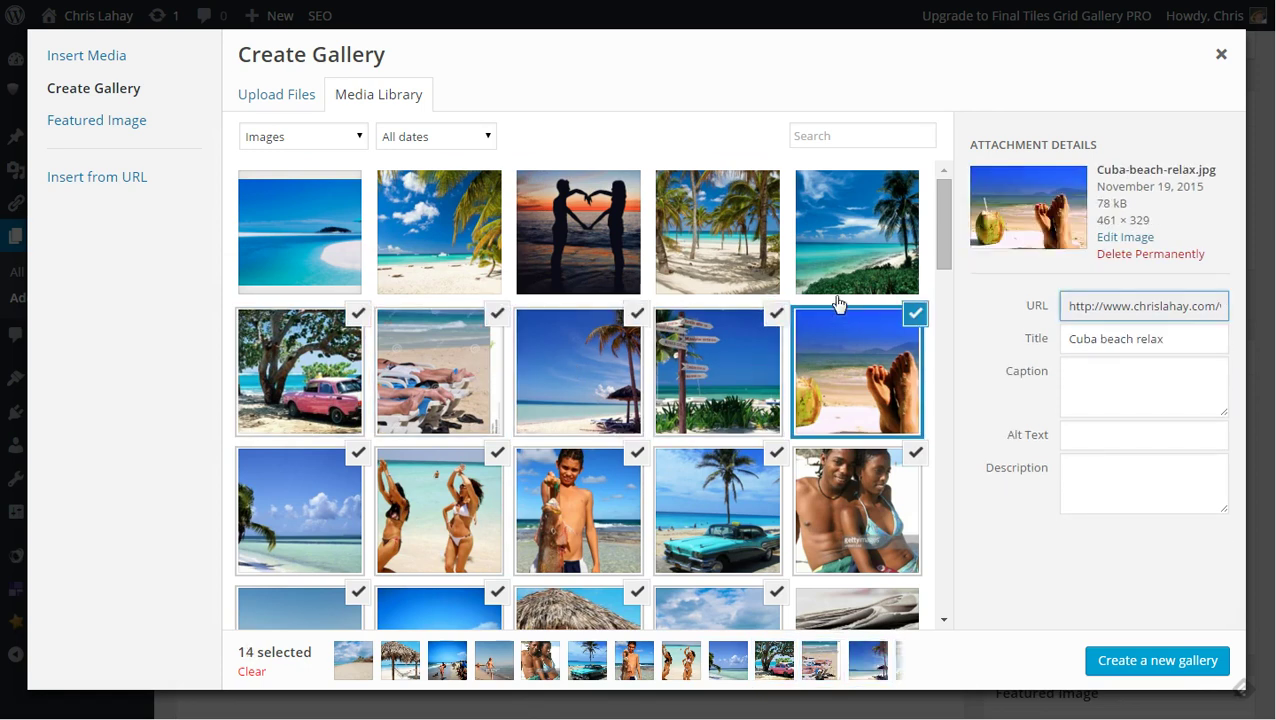
{"action": "left_click", "coordinate": [841, 272]}
{"action": "left_click", "coordinate": [690, 262]}
{"action": "left_click", "coordinate": [569, 253]}
{"action": "left_click", "coordinate": [441, 255]}
{"action": "left_click", "coordinate": [300, 245]}
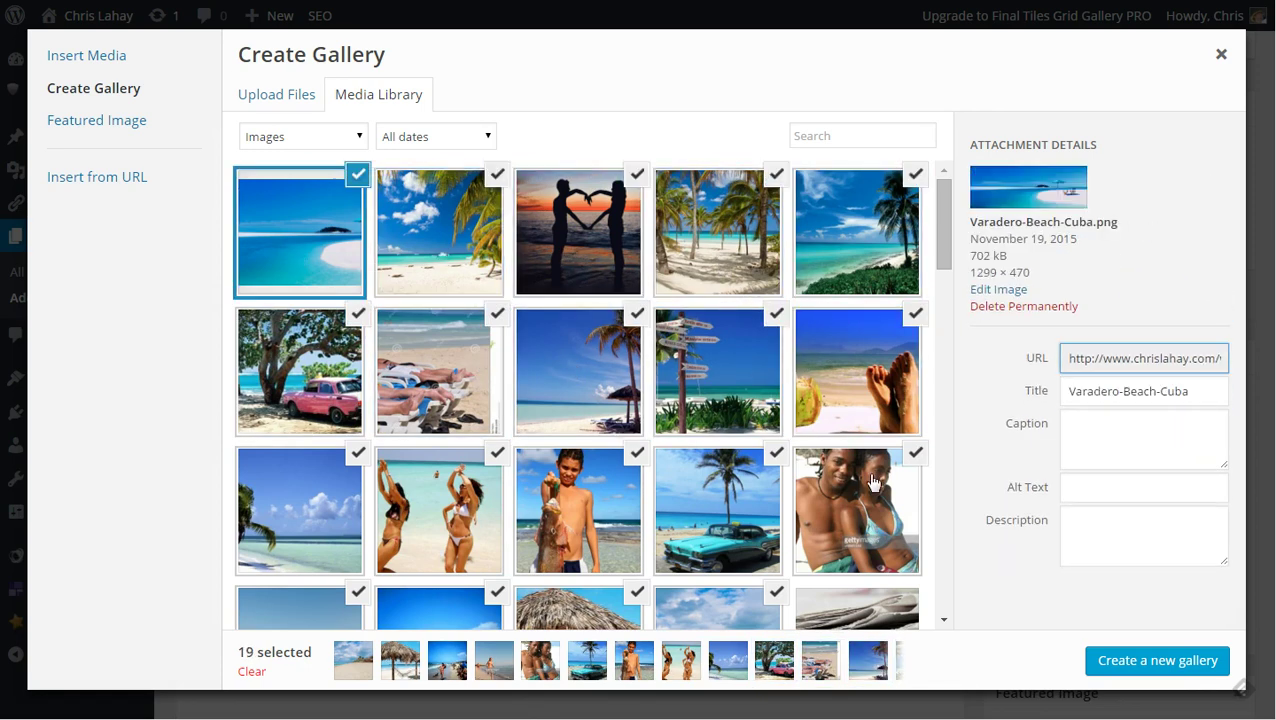
Step: Create the new gallery from the selected photos, set it to 3 columns, and insert it into the page
{"action": "left_click", "coordinate": [1159, 668]}
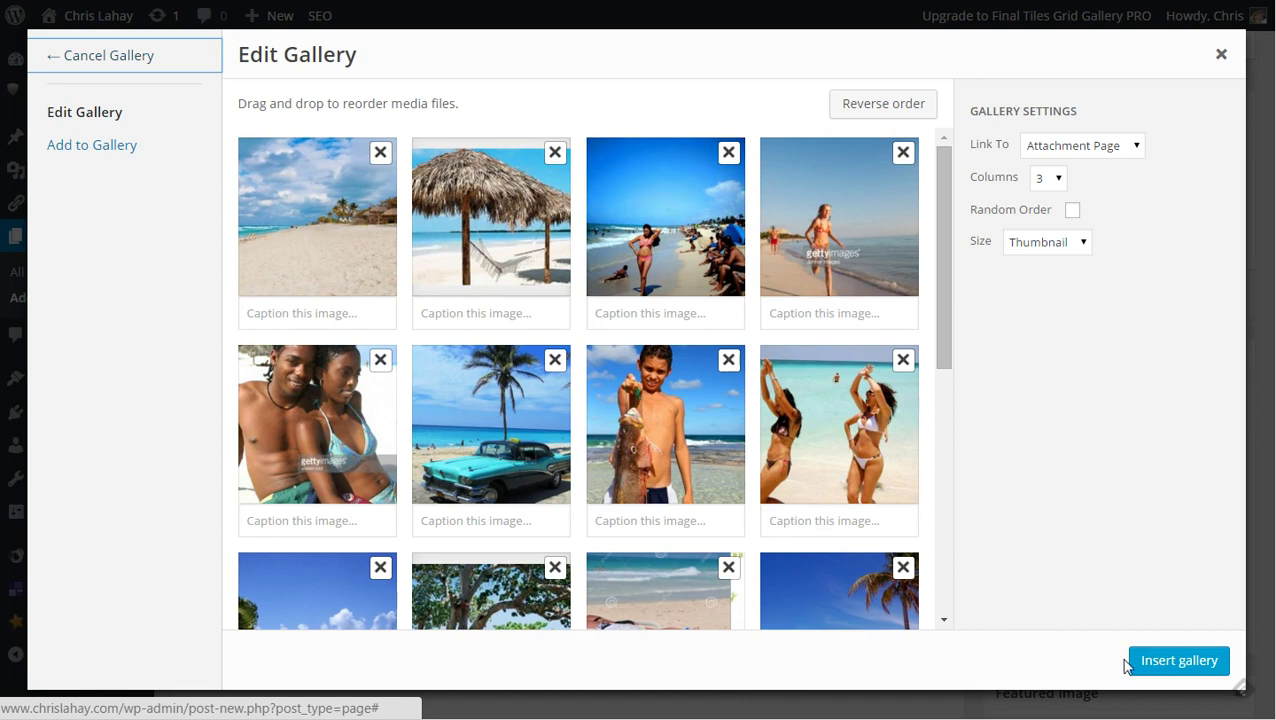
{"action": "left_click", "coordinate": [1052, 184]}
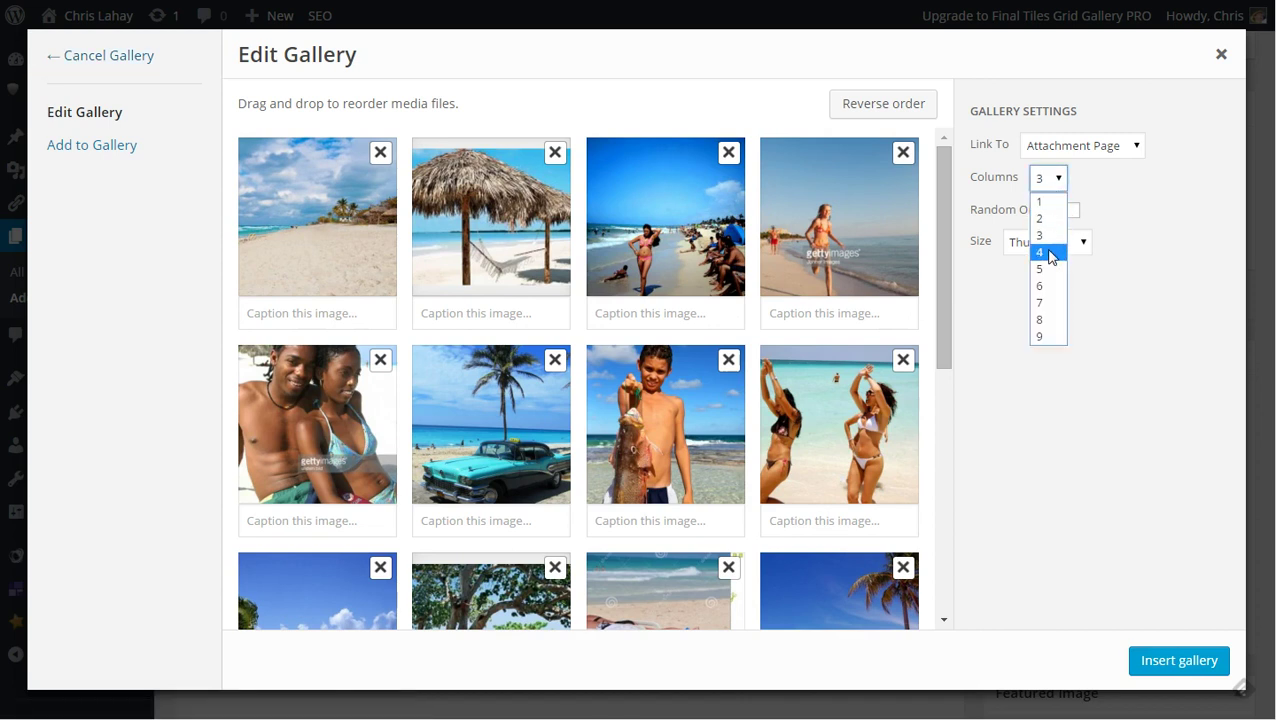
{"action": "left_click", "coordinate": [1045, 253]}
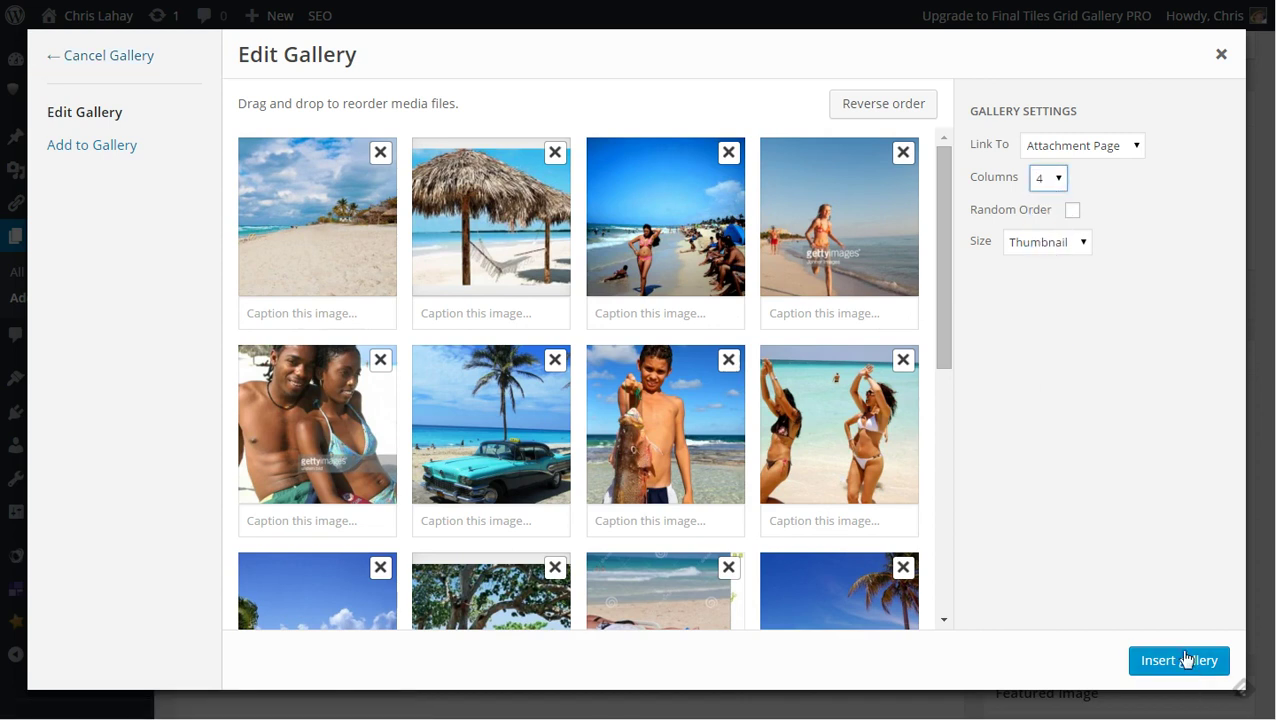
{"action": "left_click", "coordinate": [1048, 178]}
{"action": "left_click", "coordinate": [1045, 238]}
{"action": "left_click", "coordinate": [1179, 660]}
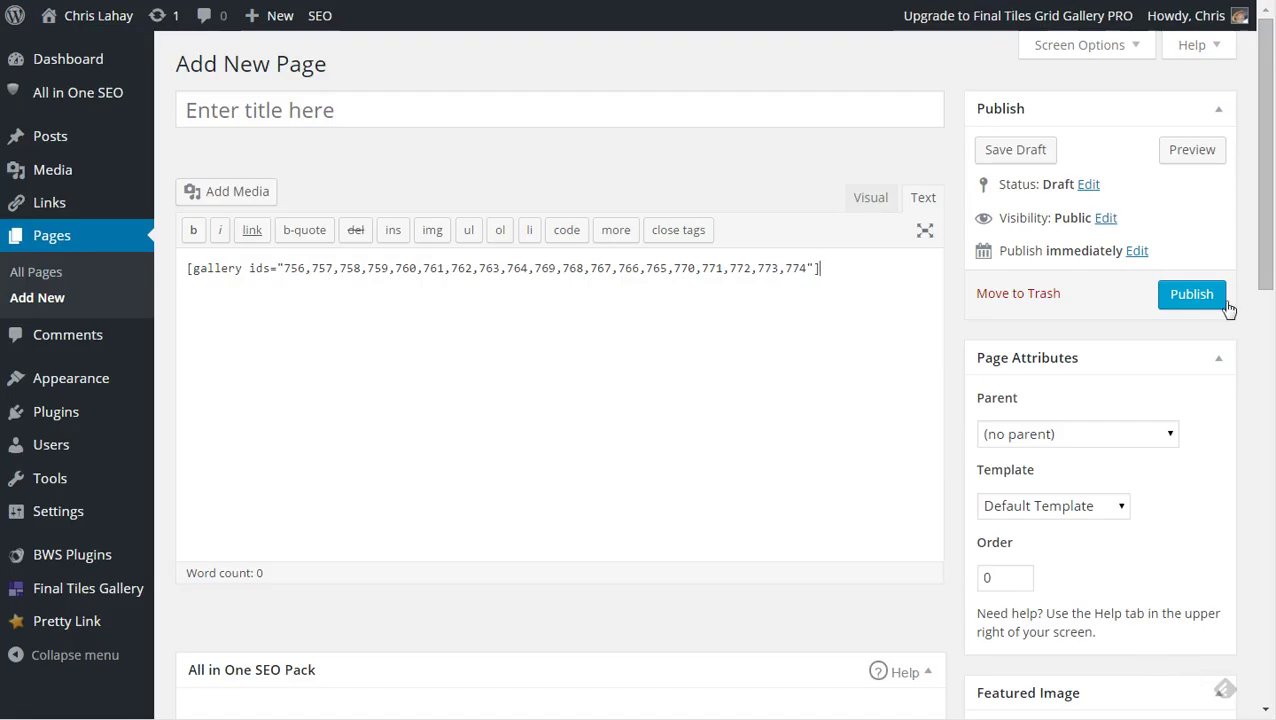
Step: Save the untitled page with the inserted gallery as a draft and open its preview in a new tab
{"action": "left_click", "coordinate": [1029, 158]}
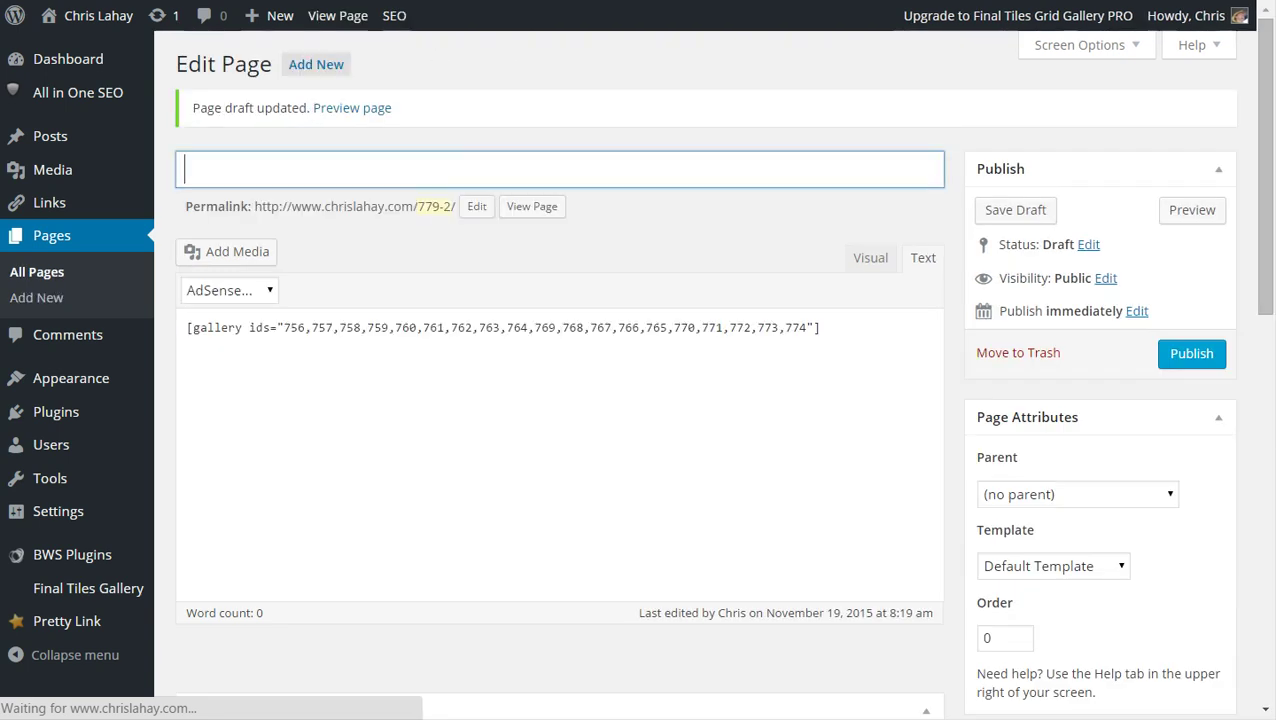
{"action": "right_click", "coordinate": [362, 112]}
{"action": "left_click", "coordinate": [456, 125]}
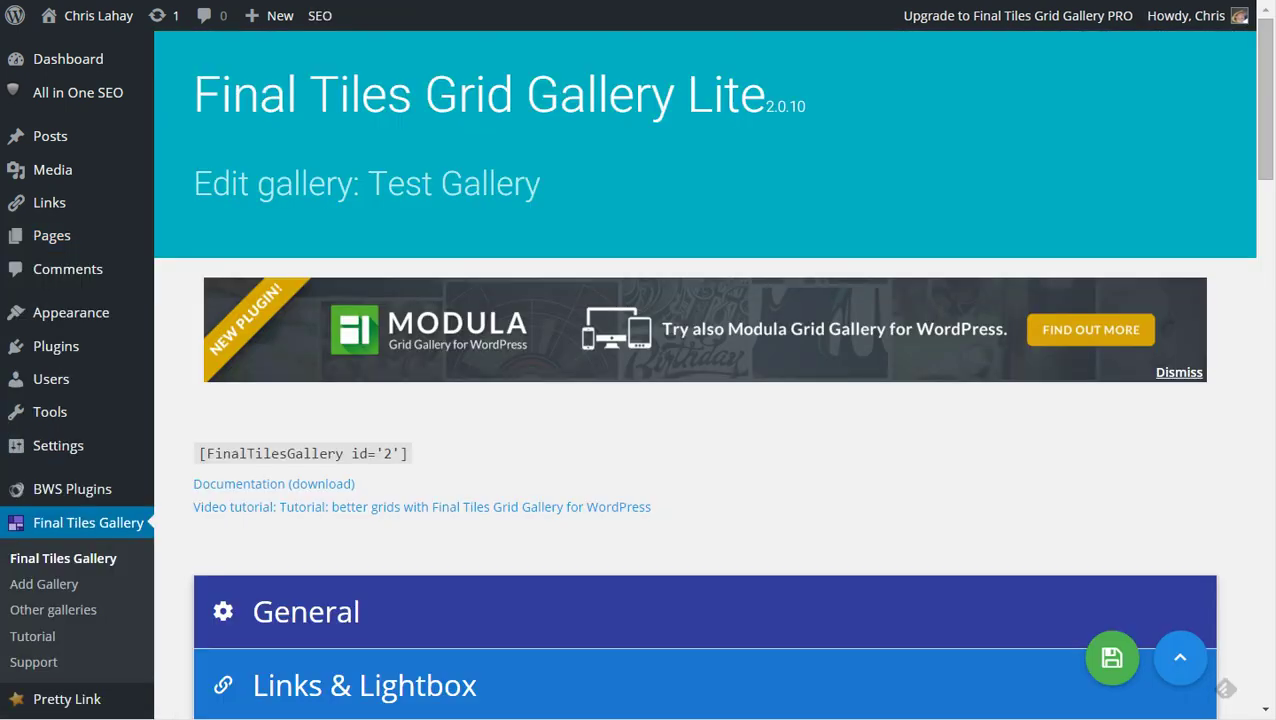
{"action": "mouse_move", "coordinate": [52, 235]}
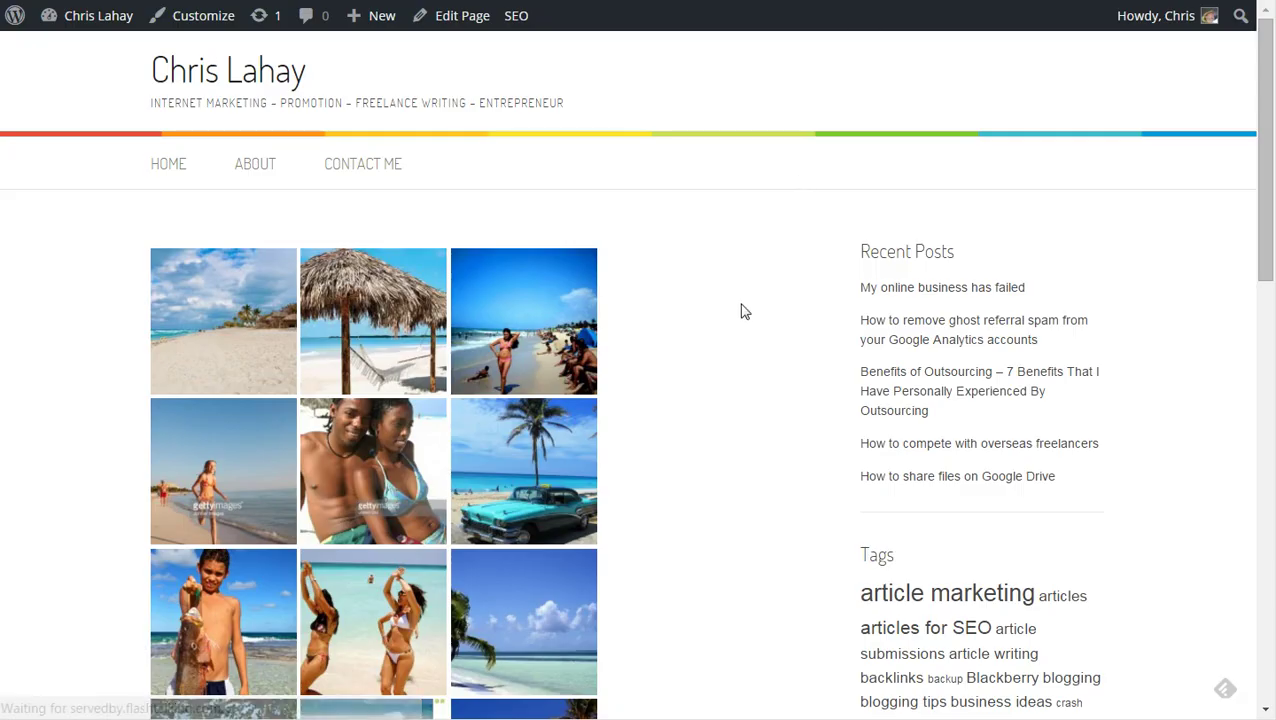
Step: Compare the standard three-column gallery preview with the Final Tiles gallery page, examining how the tiled layout arranges and crops the Cuba photos
{"action": "scroll", "coordinate": [740, 310], "scroll_direction": "down", "scroll_amount": 5}
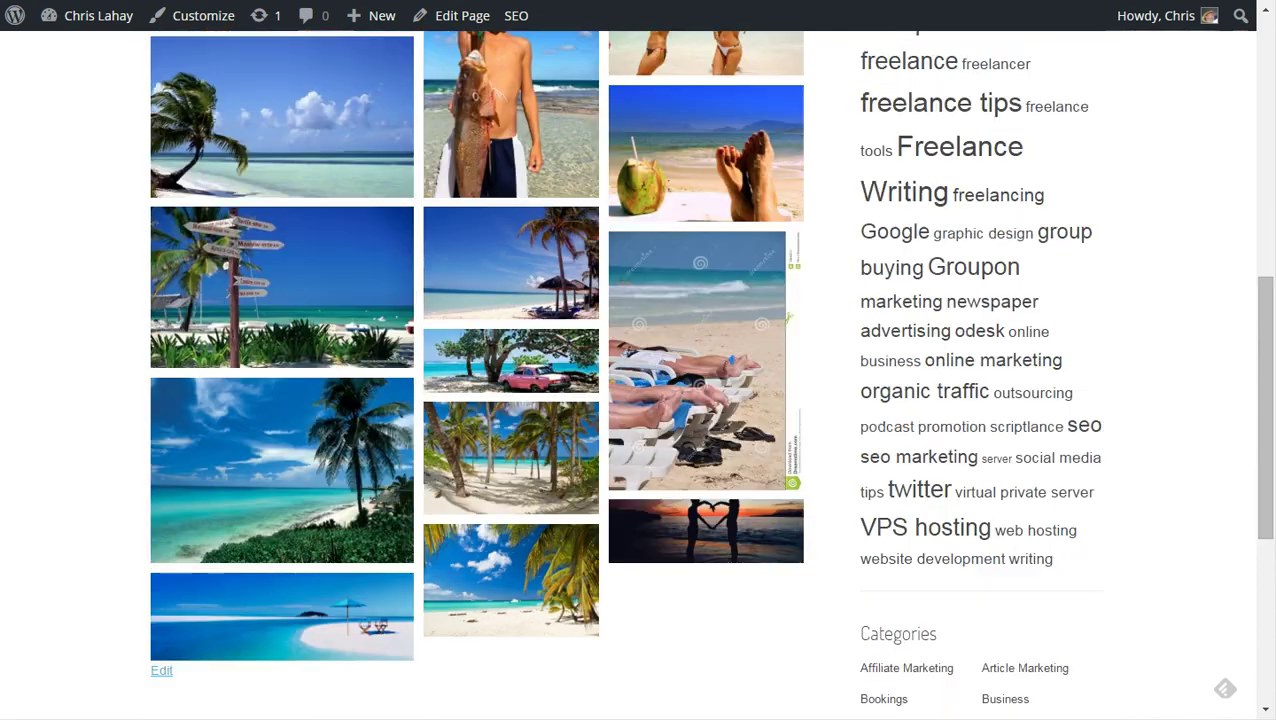
{"action": "scroll", "coordinate": [706, 233], "scroll_direction": "up", "scroll_amount": 3}
{"action": "scroll", "coordinate": [706, 233], "scroll_direction": "up", "scroll_amount": 2}
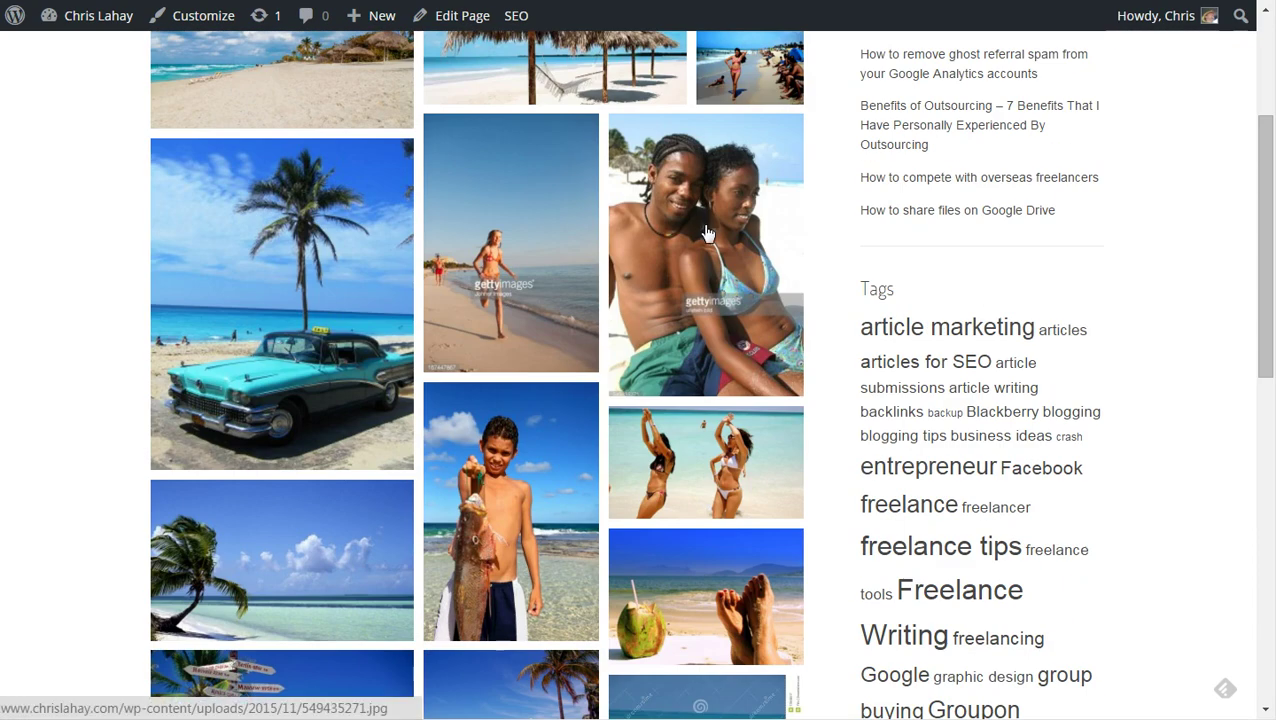
{"action": "scroll", "coordinate": [706, 233], "scroll_direction": "up", "scroll_amount": 3}
{"action": "scroll", "coordinate": [713, 360], "scroll_direction": "down", "scroll_amount": 5}
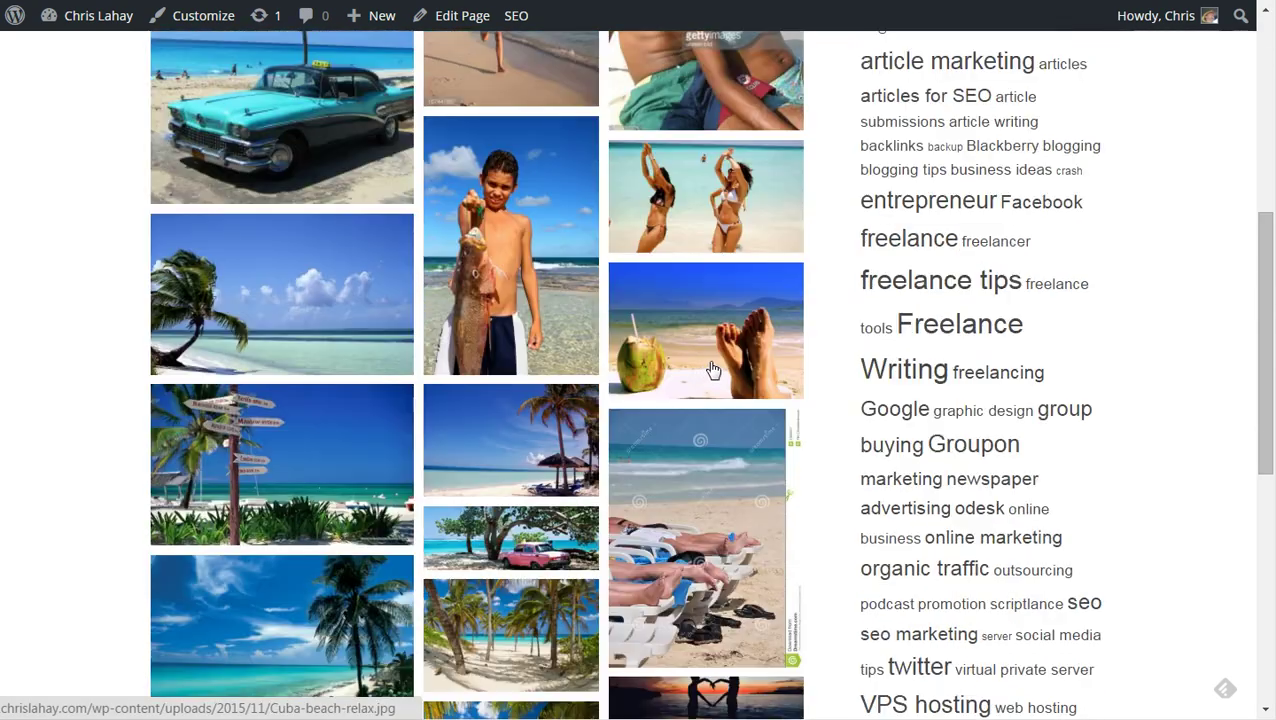
{"action": "scroll", "coordinate": [713, 370], "scroll_direction": "down", "scroll_amount": 3}
{"action": "scroll", "coordinate": [718, 372], "scroll_direction": "up", "scroll_amount": 6}
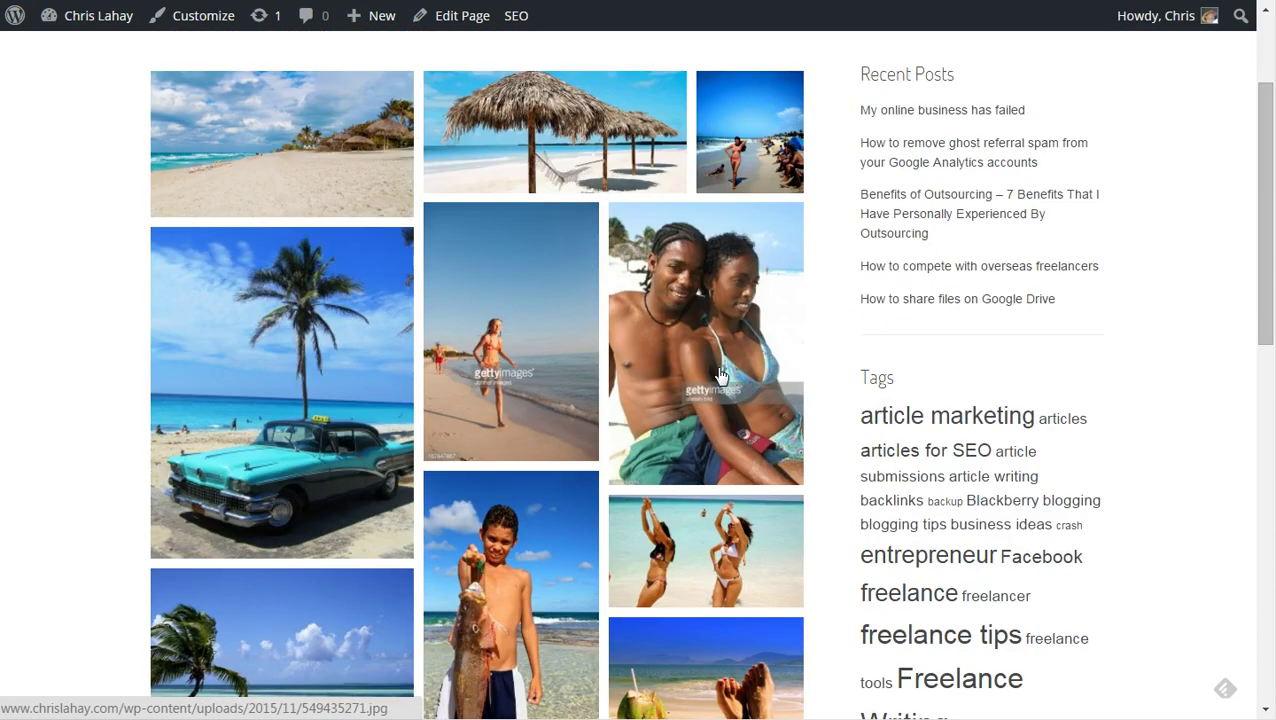
{"action": "scroll", "coordinate": [720, 373], "scroll_direction": "up", "scroll_amount": 2}
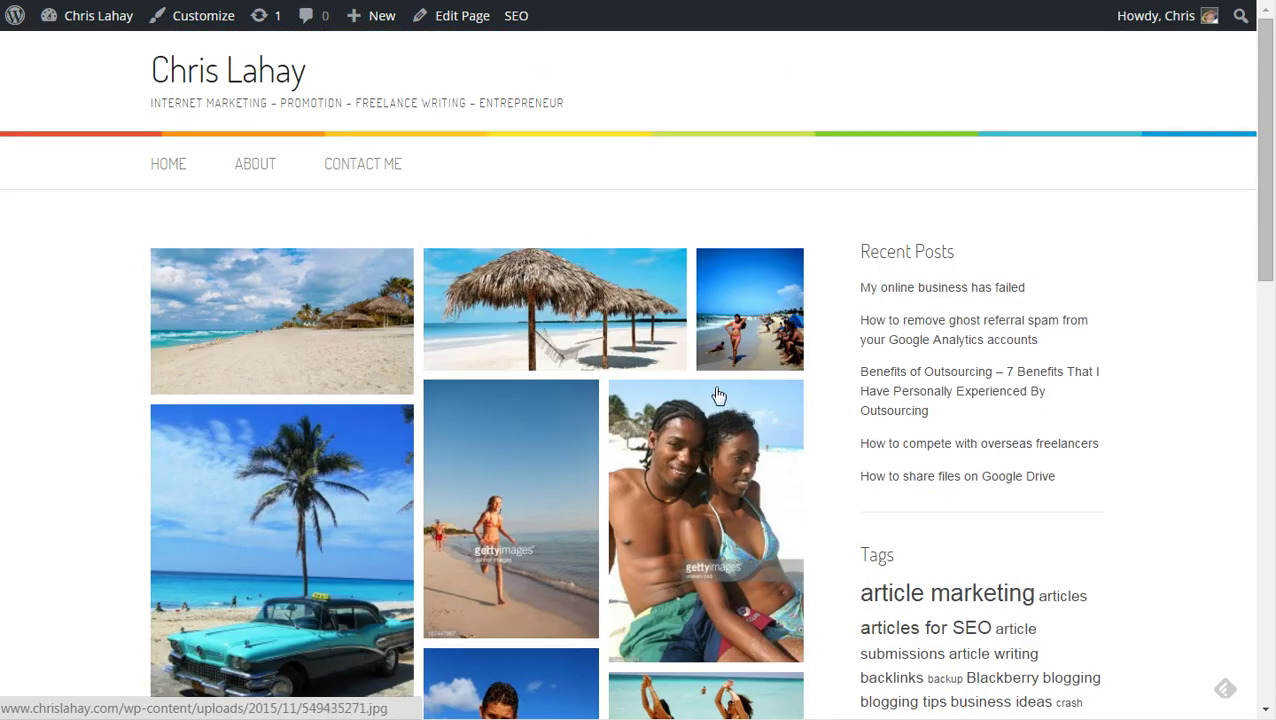
{"action": "scroll", "coordinate": [719, 396], "scroll_direction": "down", "scroll_amount": 3}
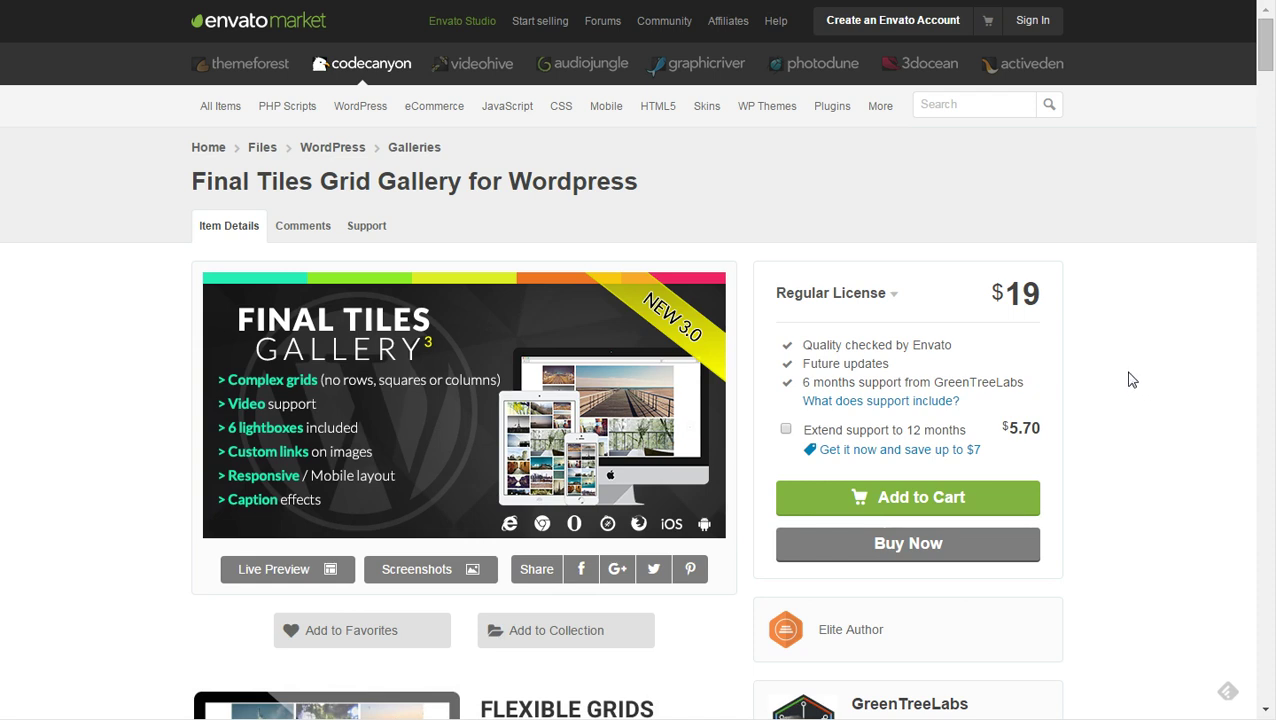
Step: Look over the Final Tiles Grid Gallery product page on CodeCanyon and review the whole tiled gallery on the WordPress page again
{"action": "scroll", "coordinate": [1120, 340], "scroll_direction": "down", "scroll_amount": 3}
{"action": "scroll", "coordinate": [1125, 367], "scroll_direction": "up", "scroll_amount": 3}
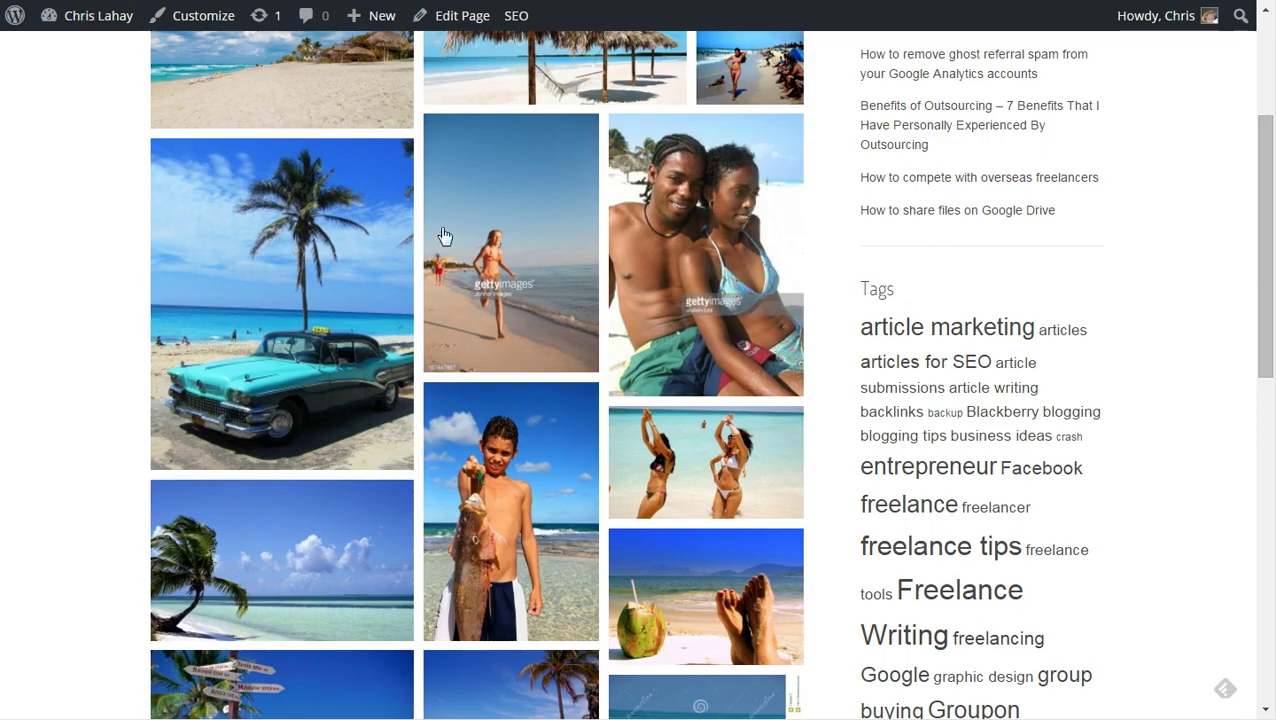
{"action": "scroll", "coordinate": [442, 236], "scroll_direction": "down", "scroll_amount": 5}
{"action": "scroll", "coordinate": [657, 374], "scroll_direction": "up", "scroll_amount": 7}
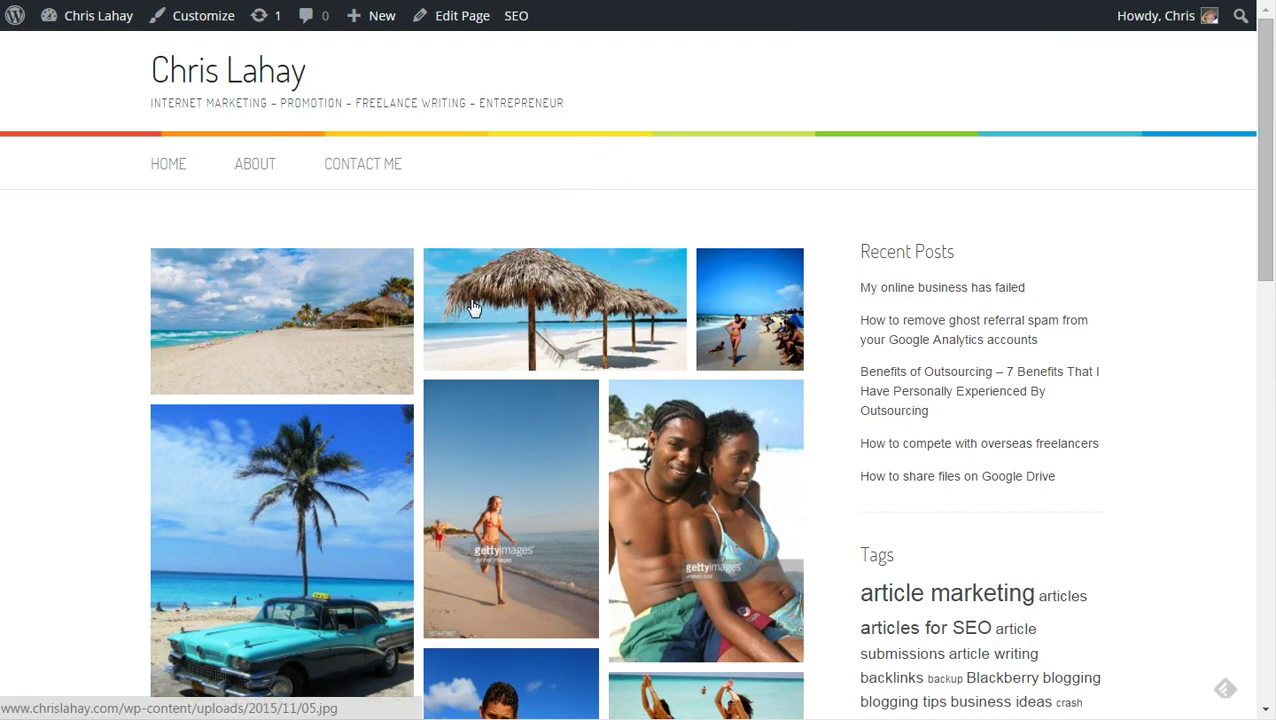
{"action": "scroll", "coordinate": [742, 153], "scroll_direction": "down", "scroll_amount": 1}
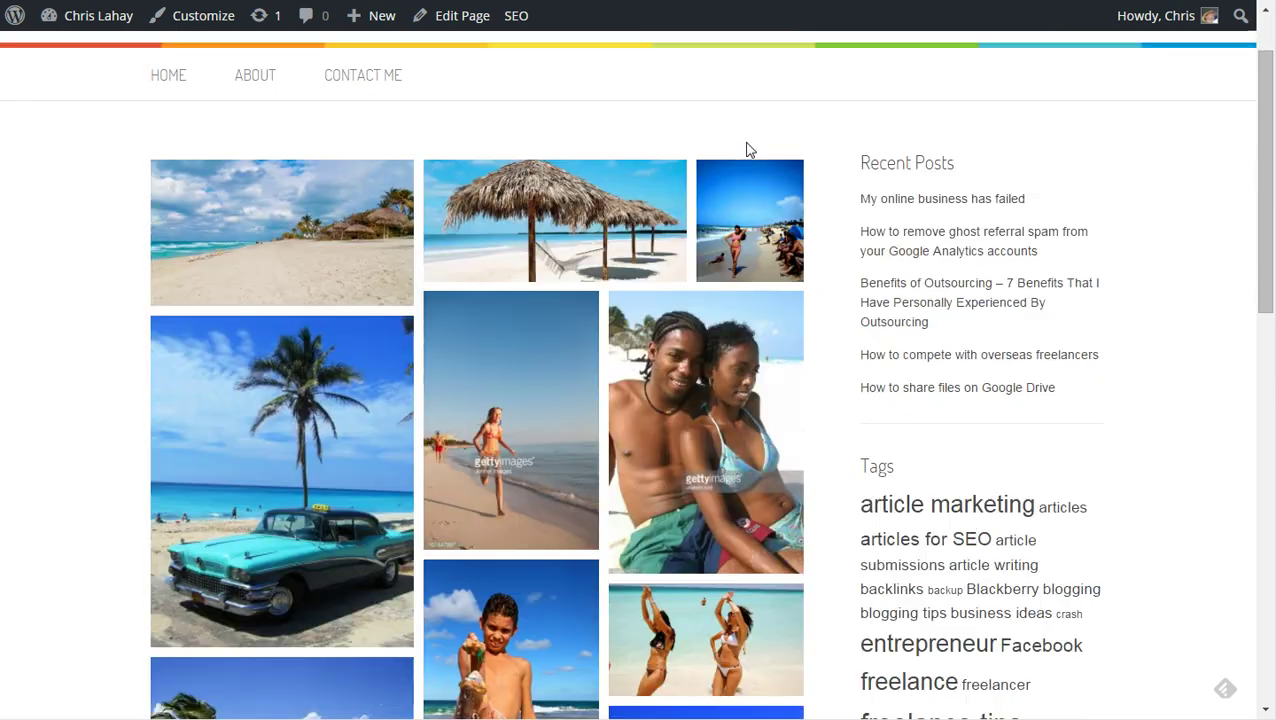
{"action": "scroll", "coordinate": [824, 323], "scroll_direction": "up", "scroll_amount": 1}
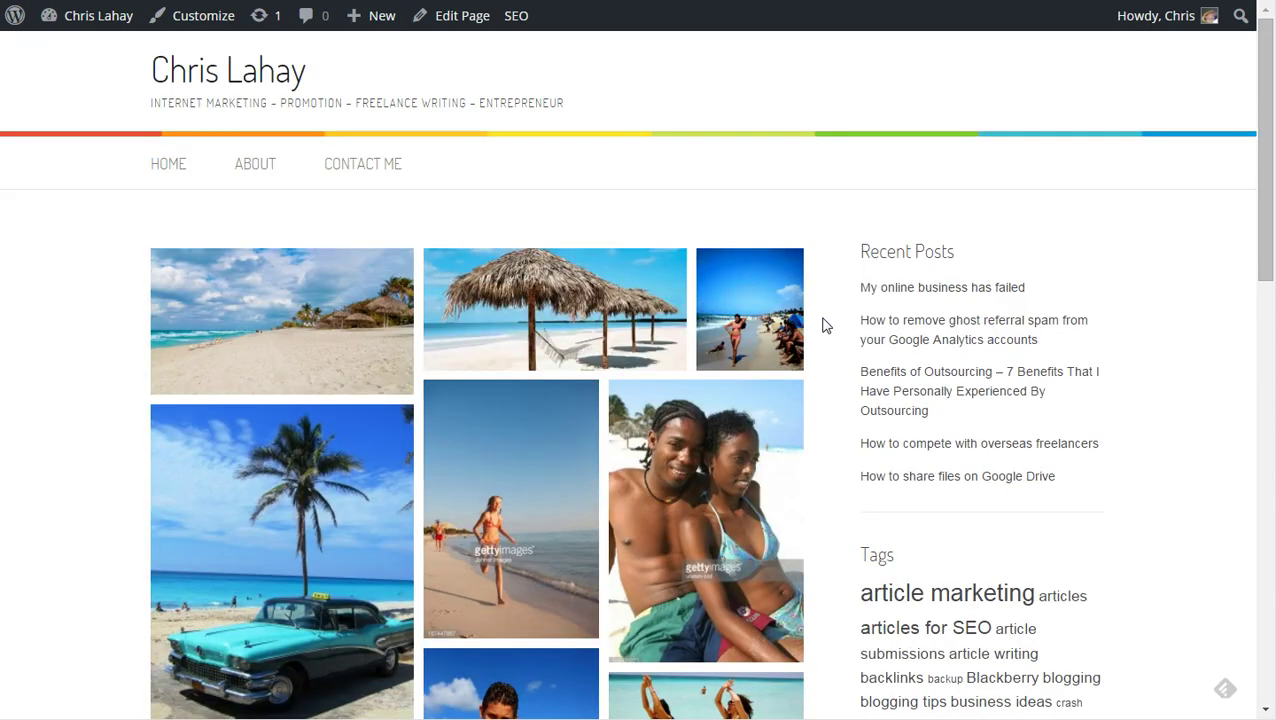